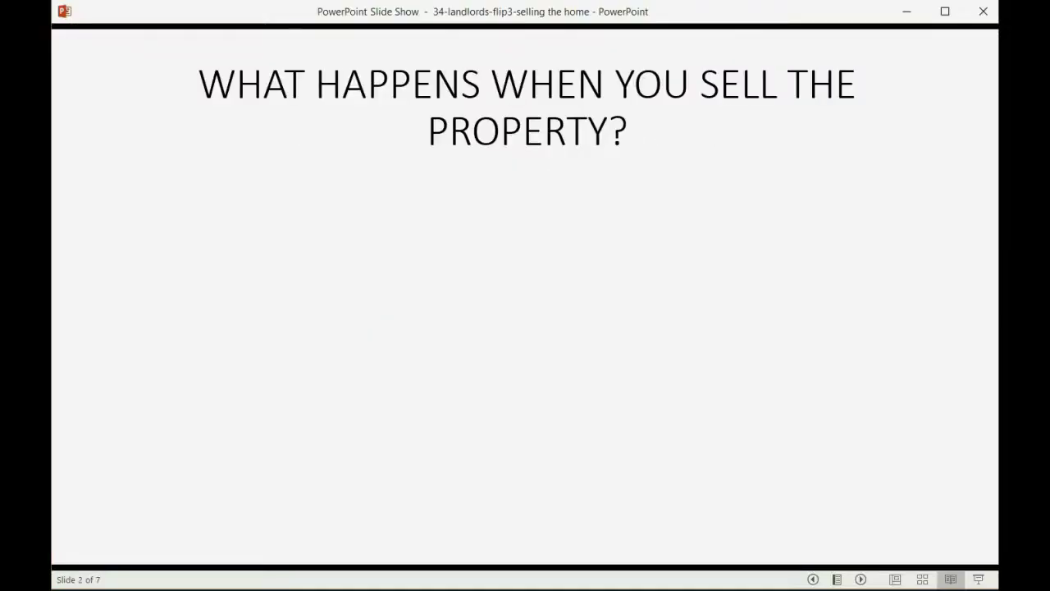
# - Reveal the Livingston Street, Renovations, Bank cash and gain/loss points plus the journal-entry reminder, then advance
pyautogui.press('Right')
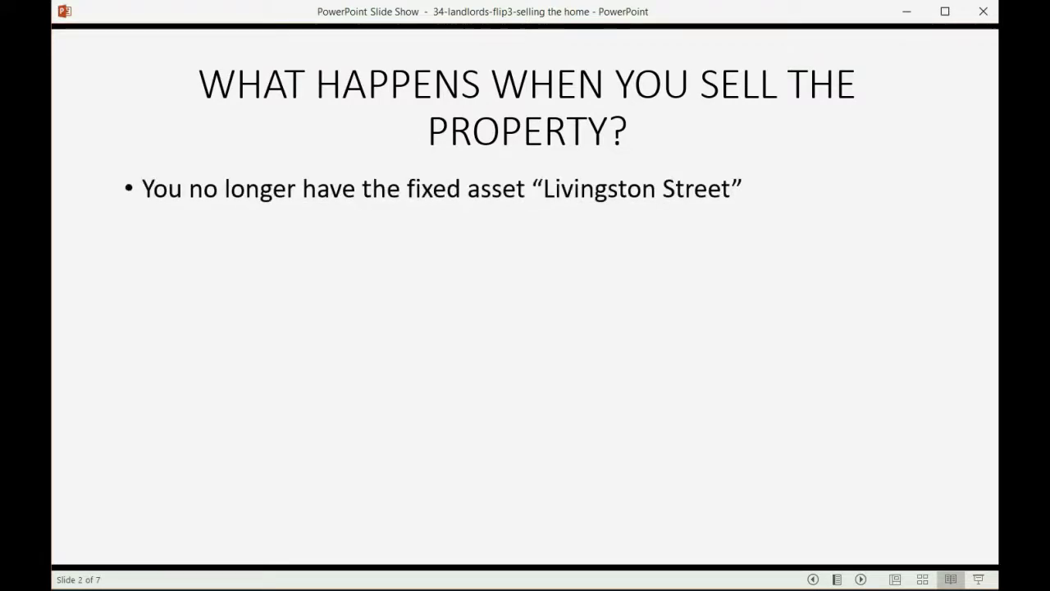
pyautogui.press('Right')
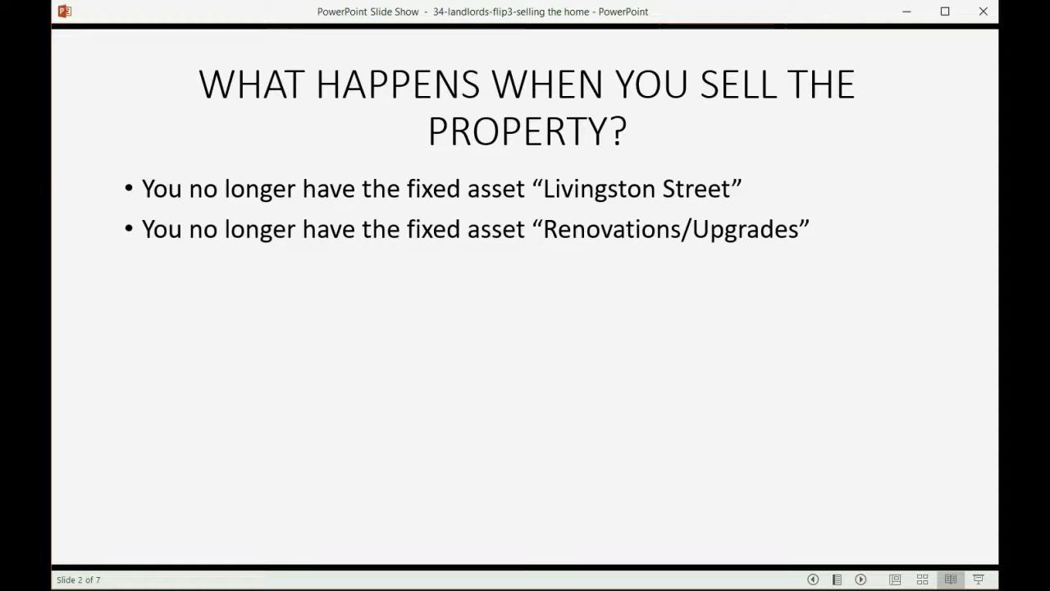
pyautogui.press('Right')
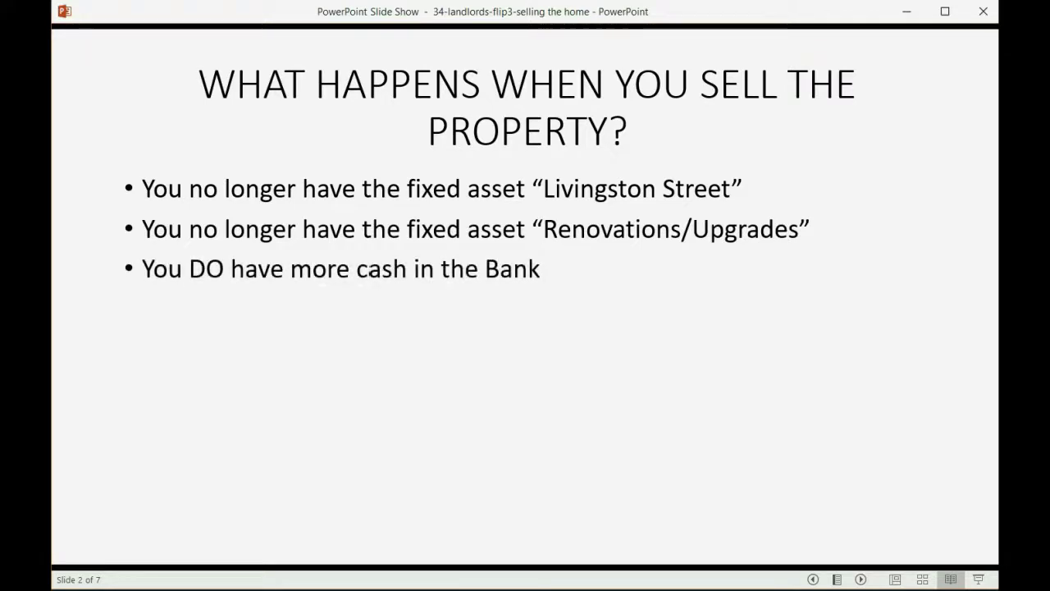
pyautogui.press('Right')
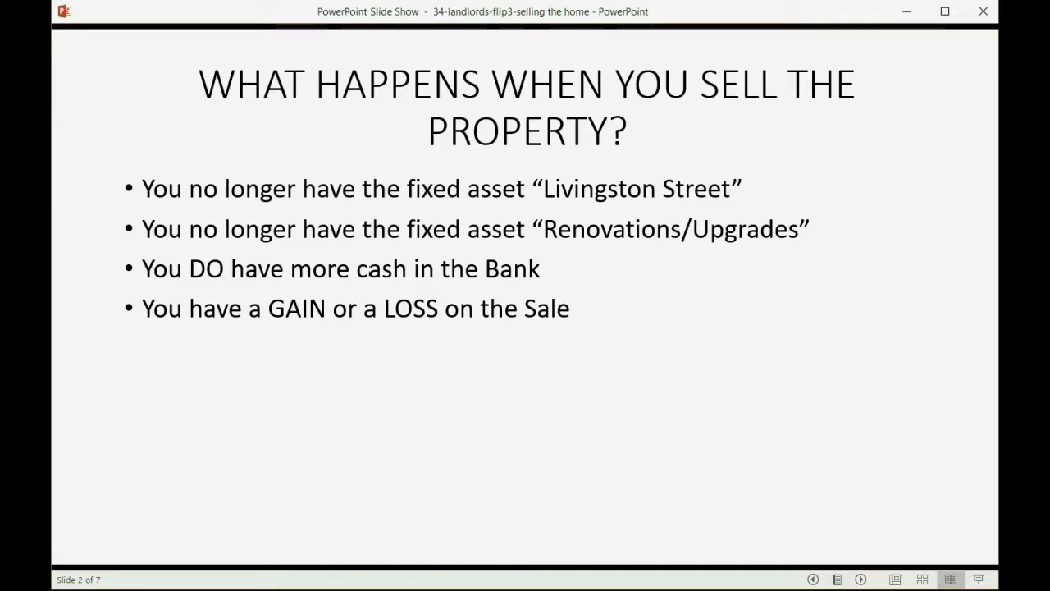
pyautogui.press('Right')
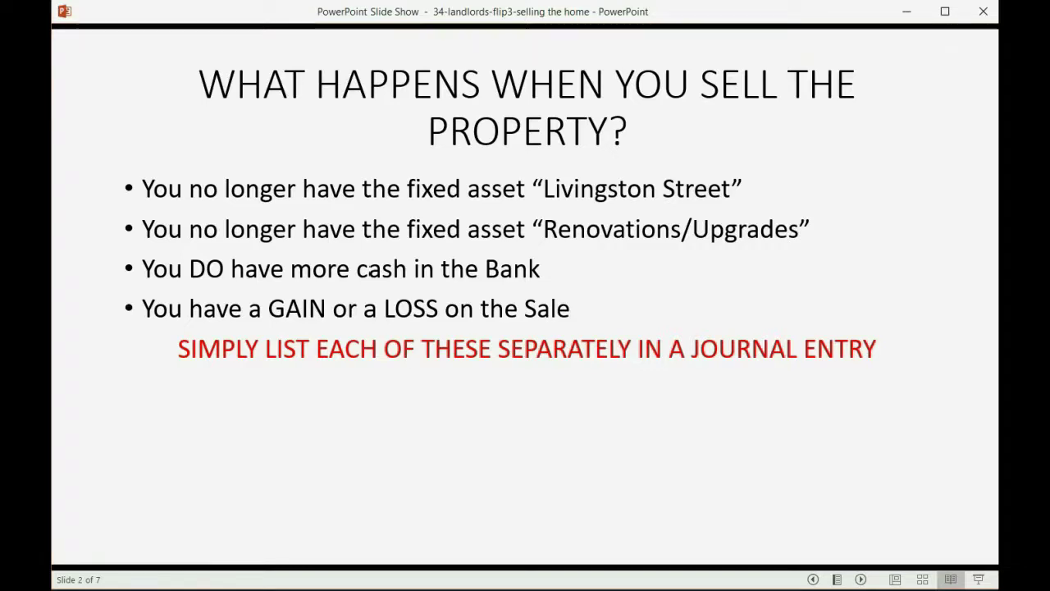
pyautogui.press('Right')
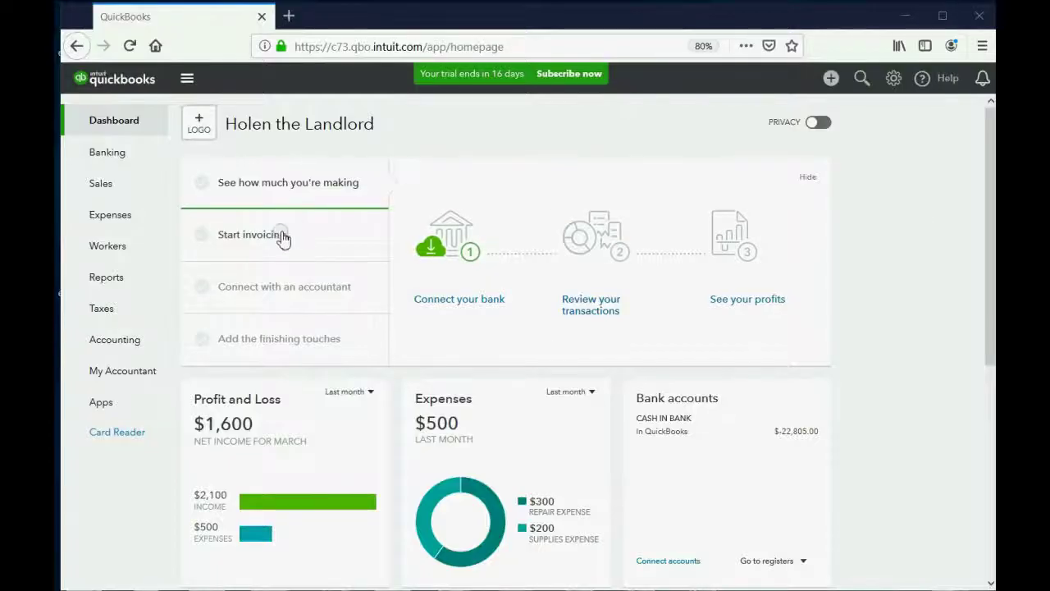
# - From the Chart of Accounts, start a new account, first trying Other Income as its type
pyautogui.click(115, 341)
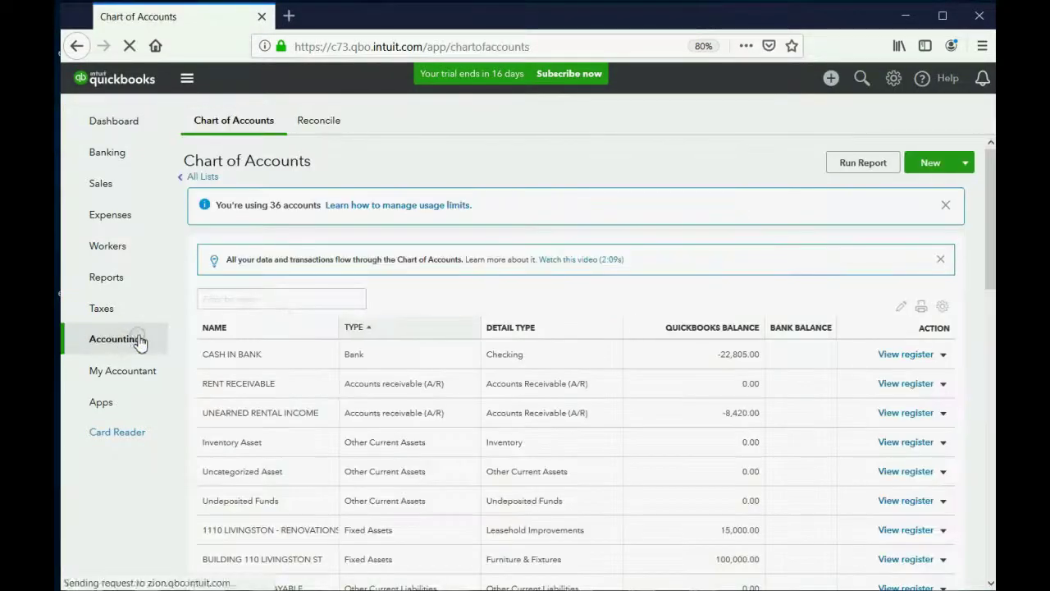
pyautogui.click(240, 133)
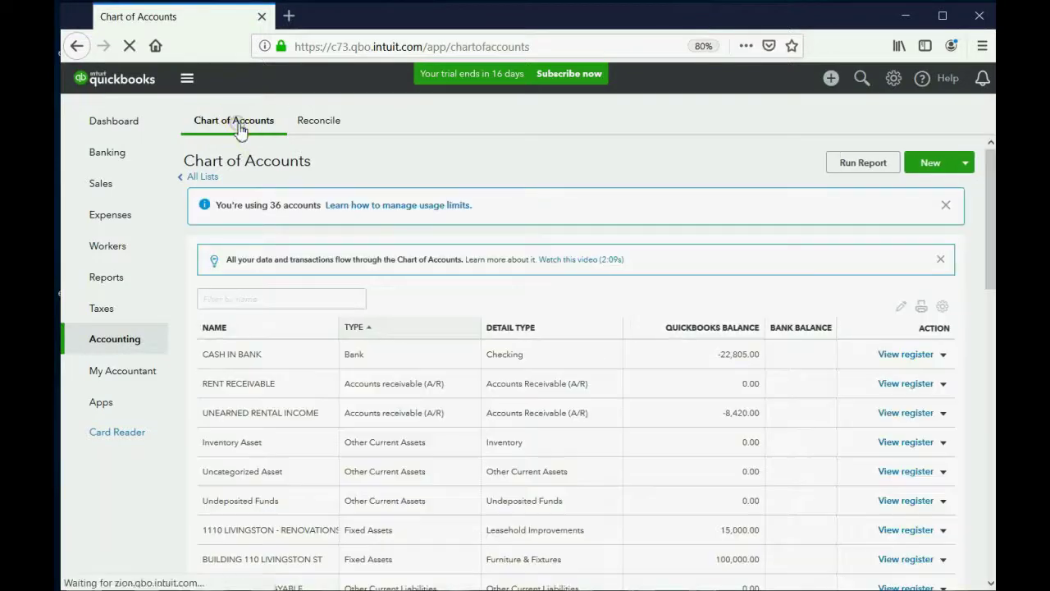
pyautogui.click(925, 165)
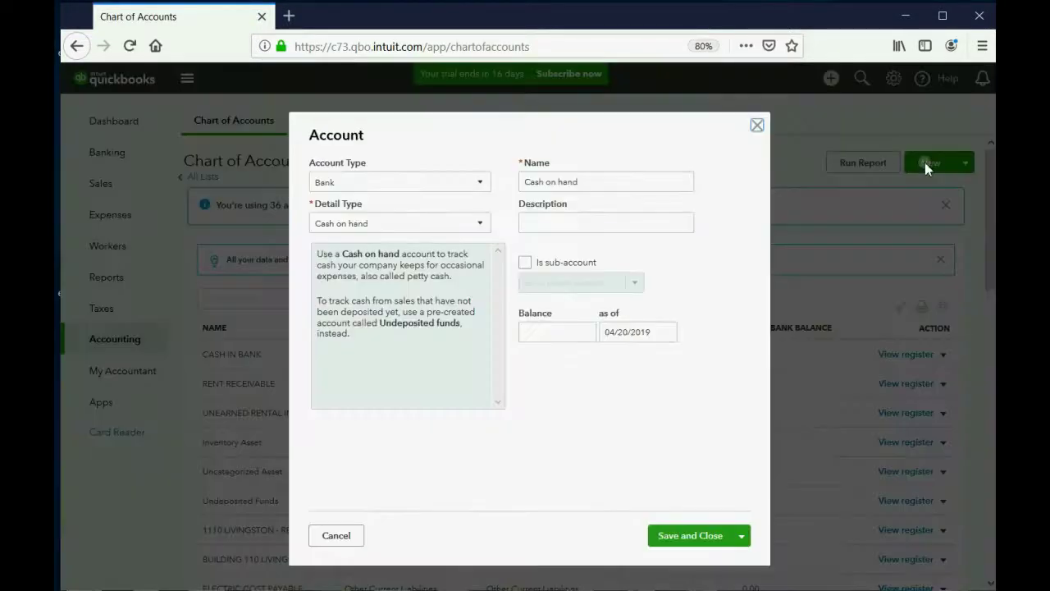
pyautogui.click(476, 184)
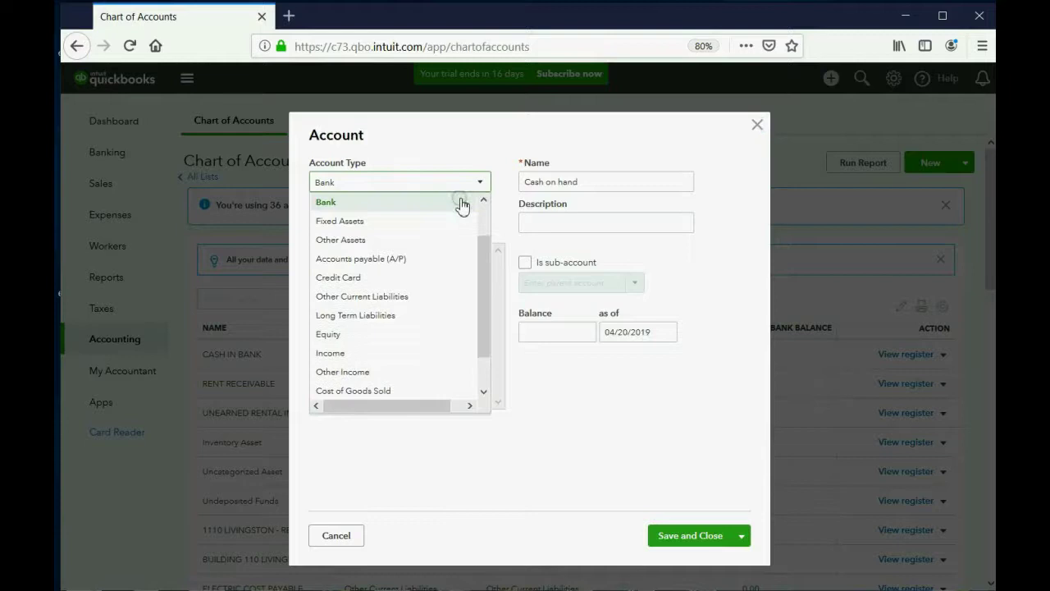
pyautogui.click(361, 374)
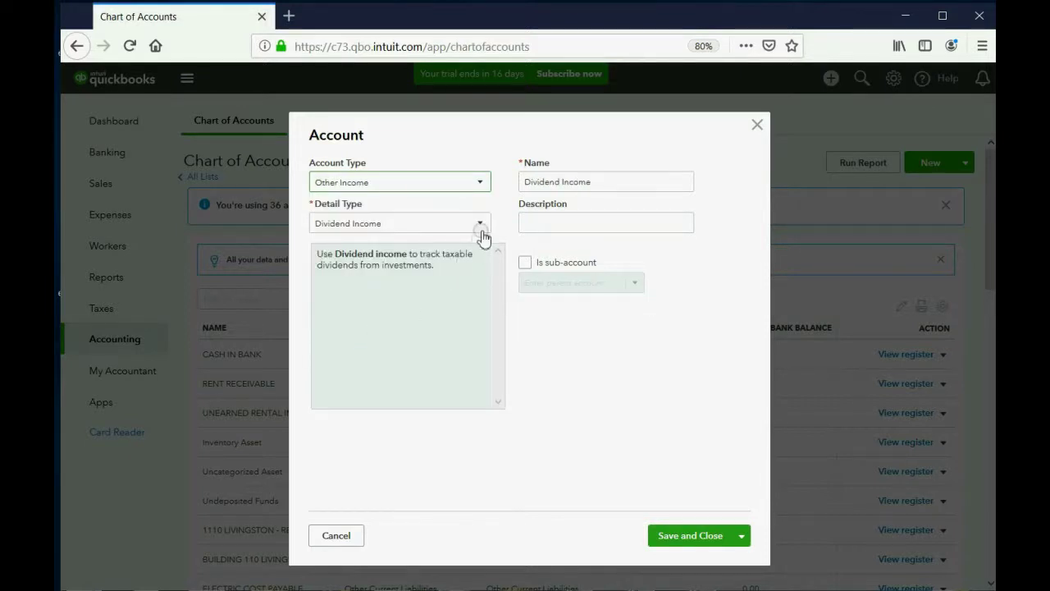
pyautogui.click(481, 182)
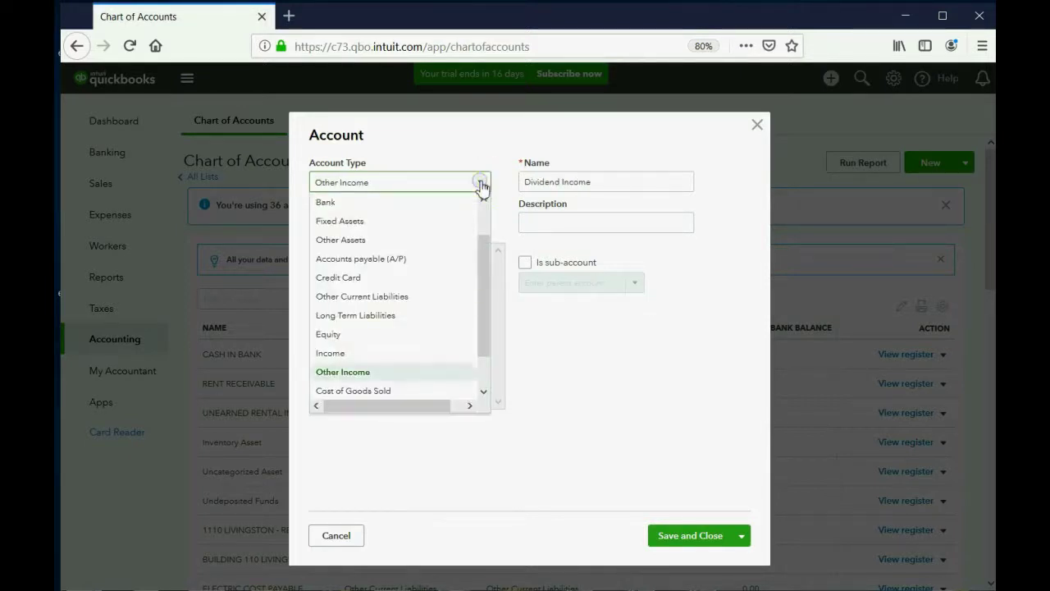
pyautogui.click(480, 182)
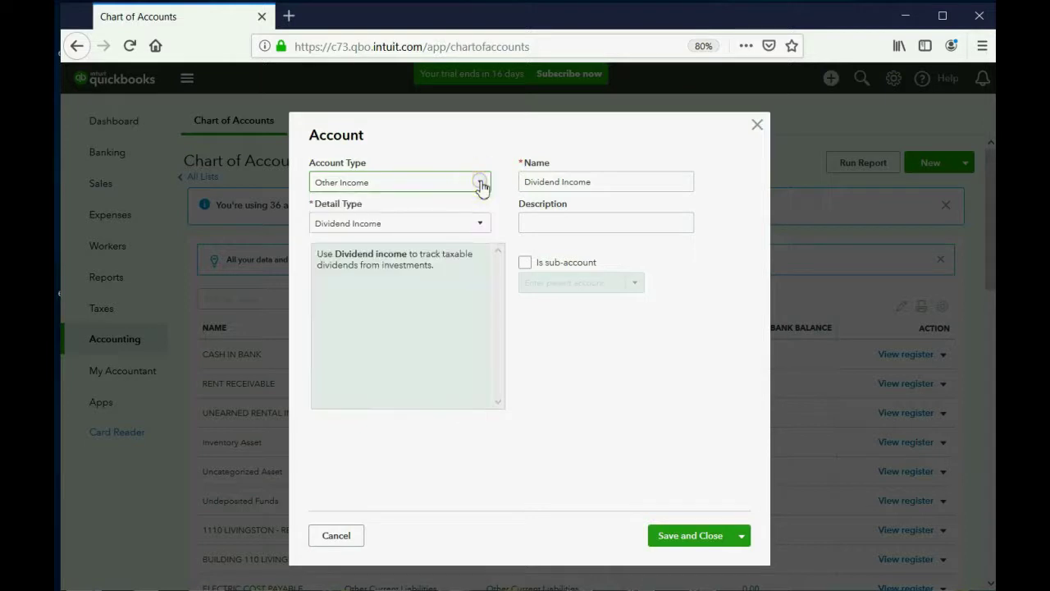
pyautogui.click(481, 182)
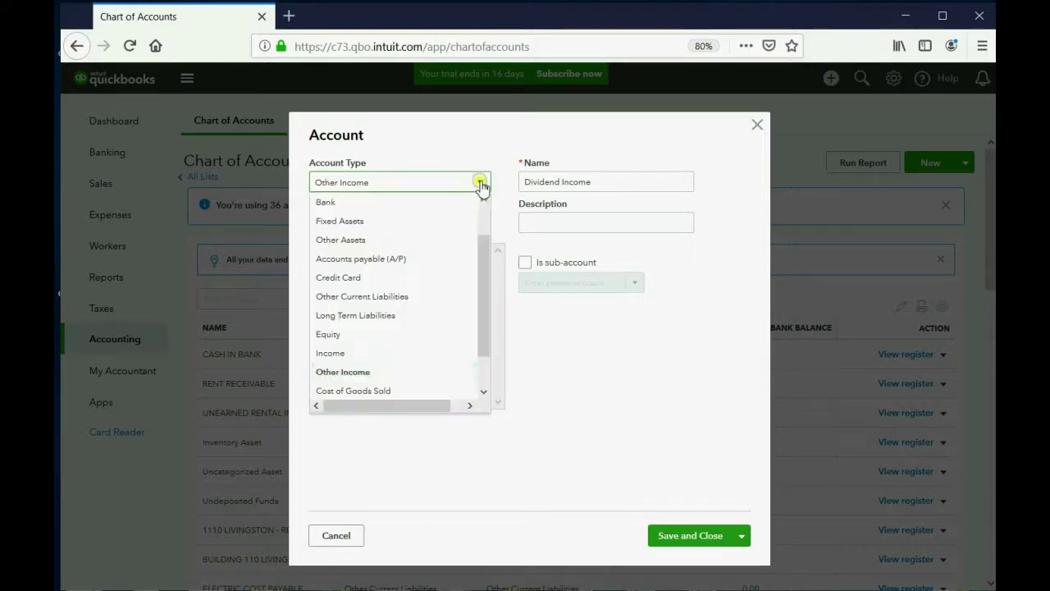
pyautogui.click(365, 372)
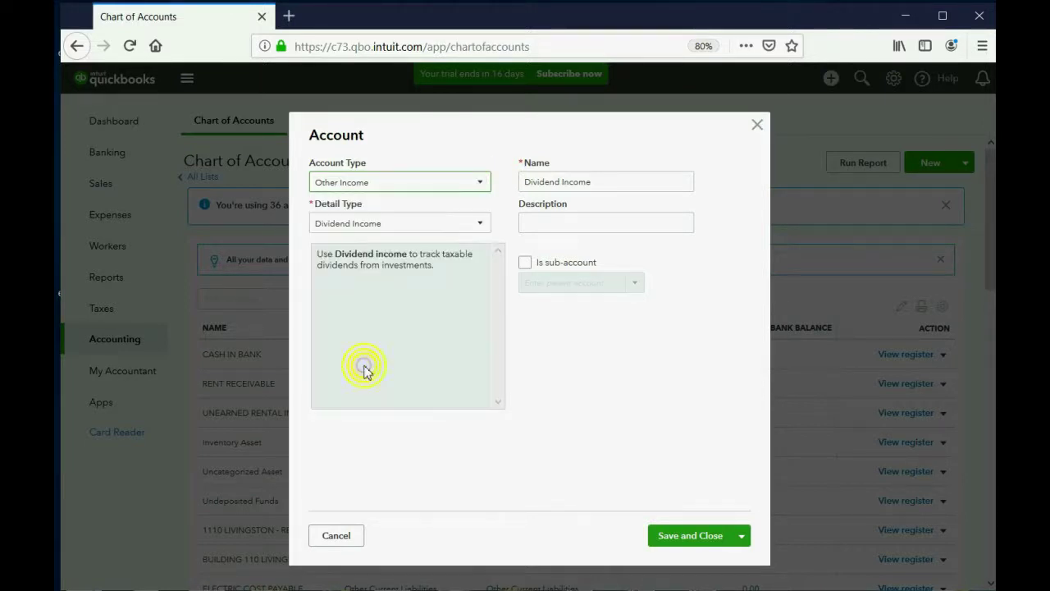
pyautogui.click(483, 224)
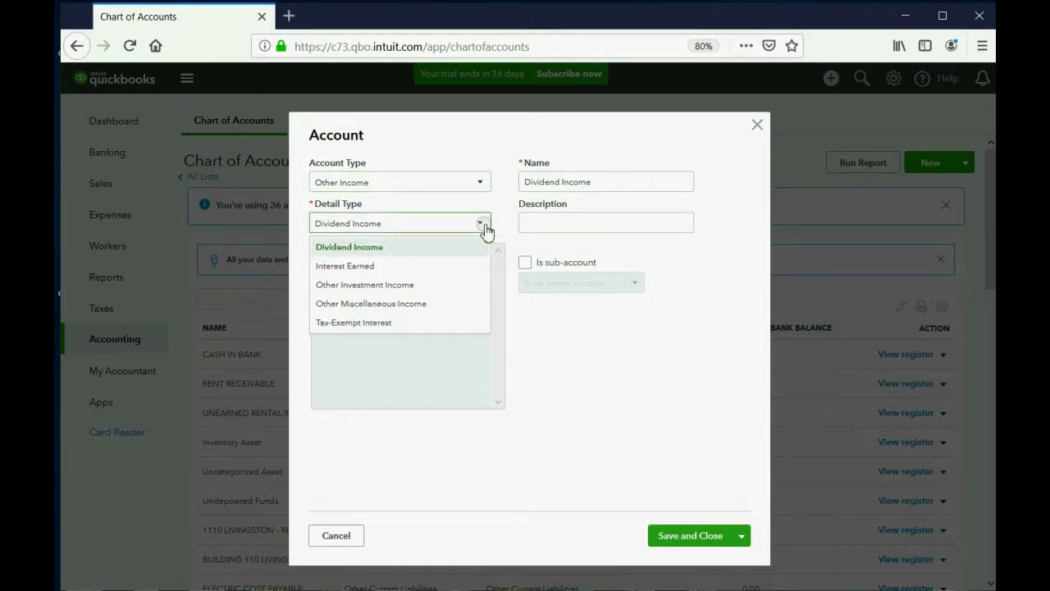
pyautogui.click(434, 285)
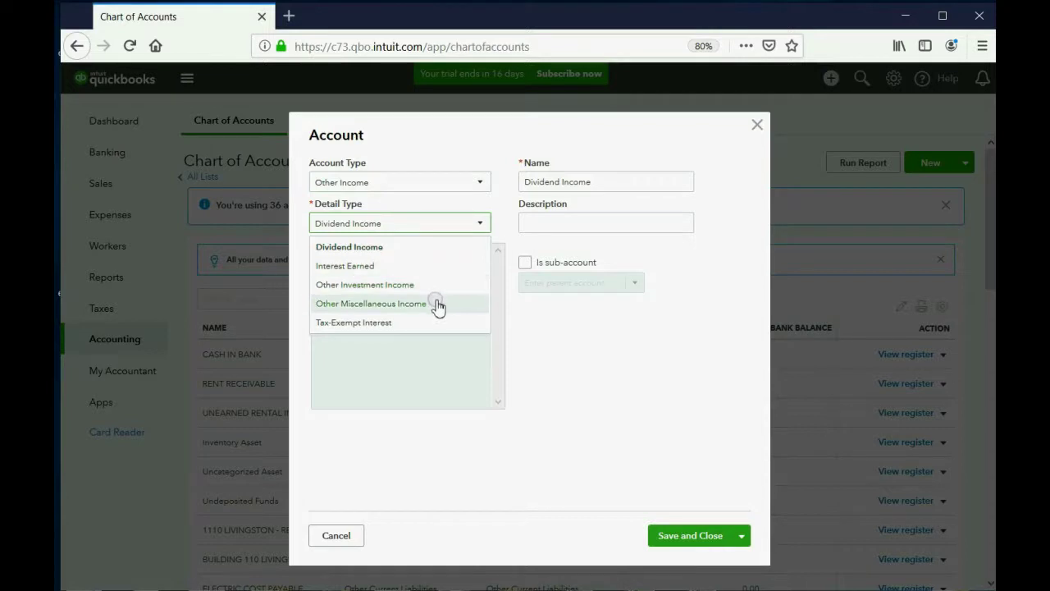
pyautogui.click(480, 186)
pyautogui.click(385, 353)
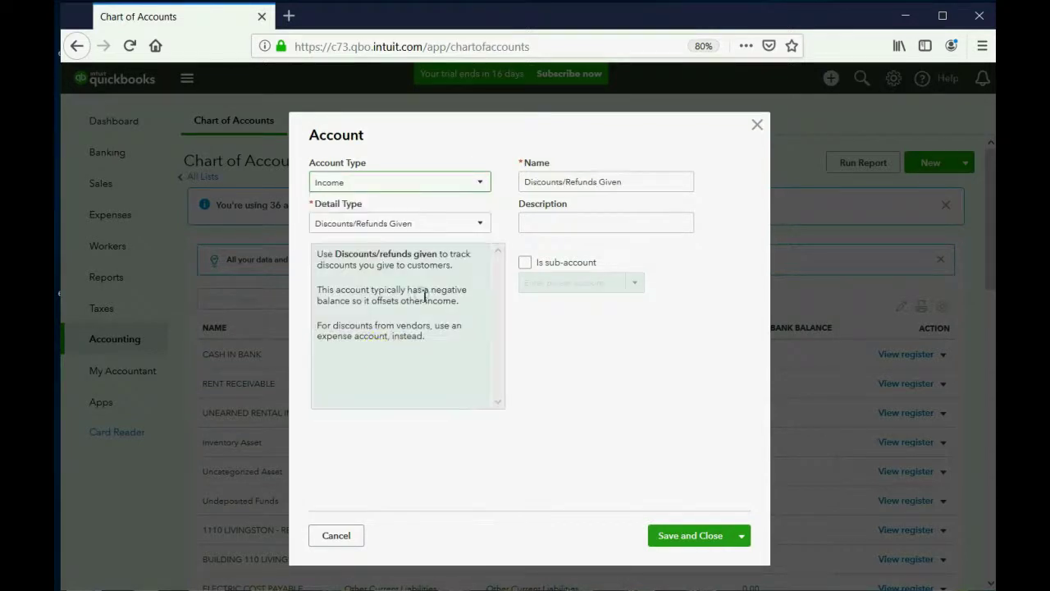
pyautogui.click(477, 226)
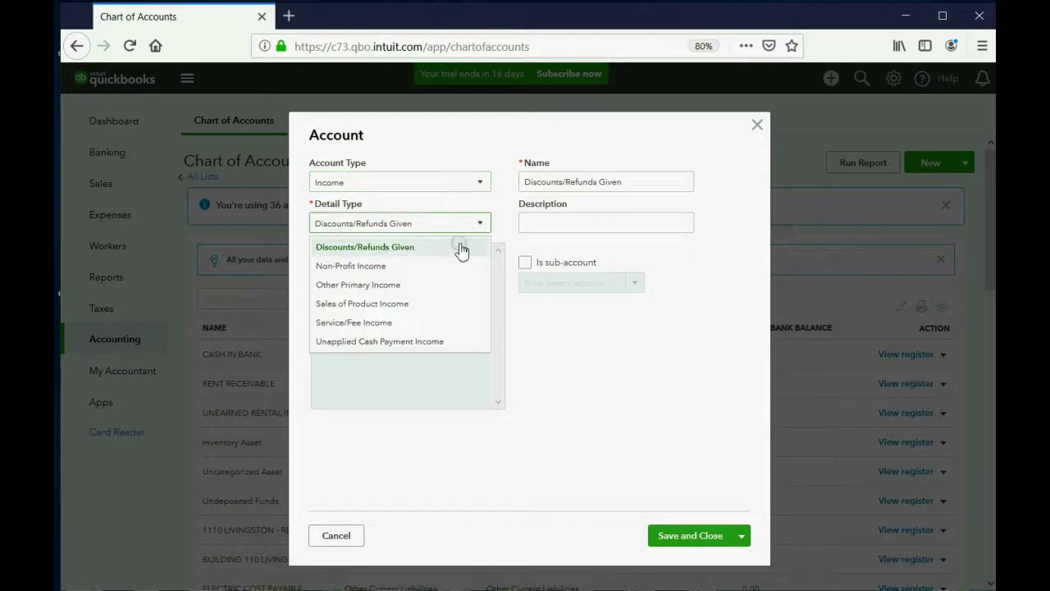
pyautogui.click(400, 286)
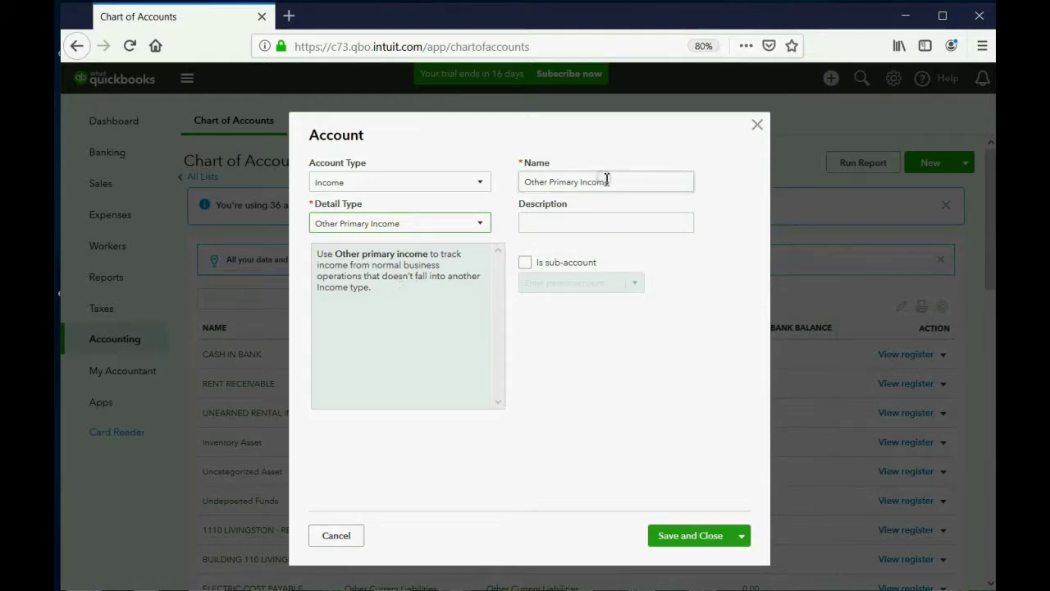
pyautogui.moveTo(608, 181); pyautogui.dragTo(487, 176)
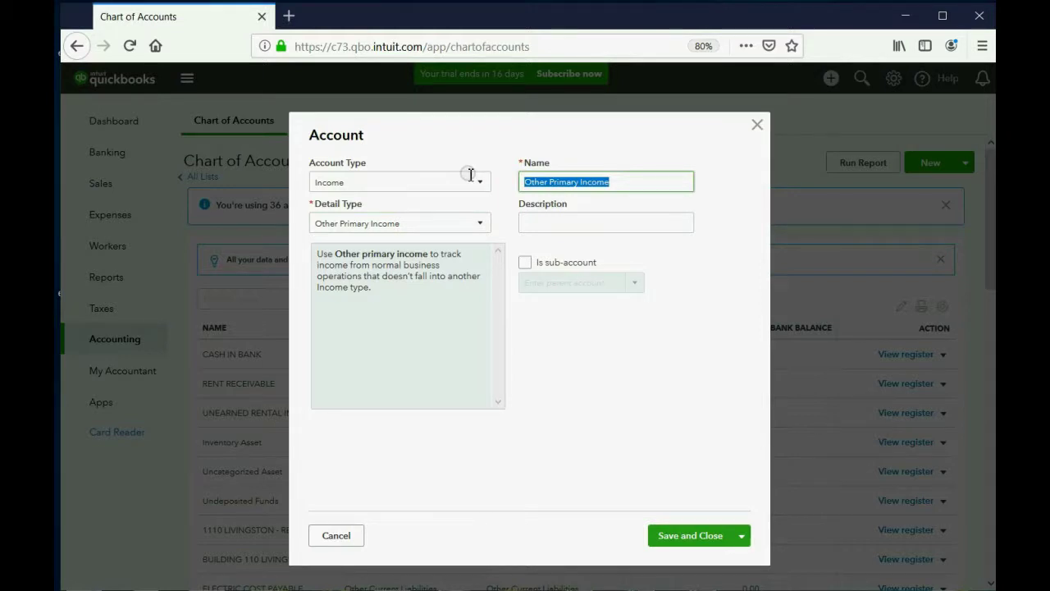
pyautogui.write('GAIN ')
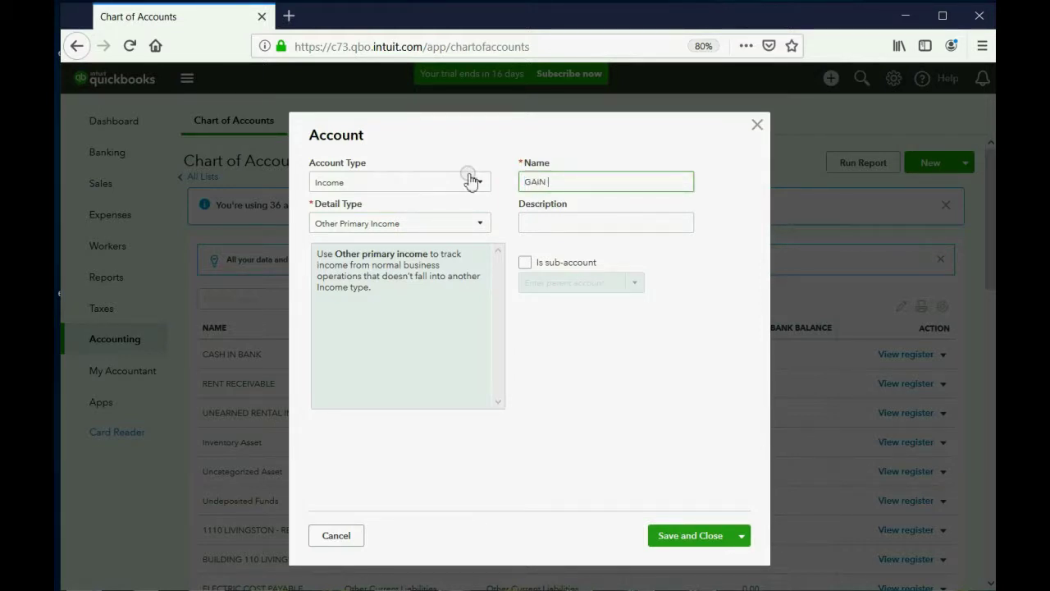
pyautogui.write('ON SALE OF 110 LIVINGSTON ST')
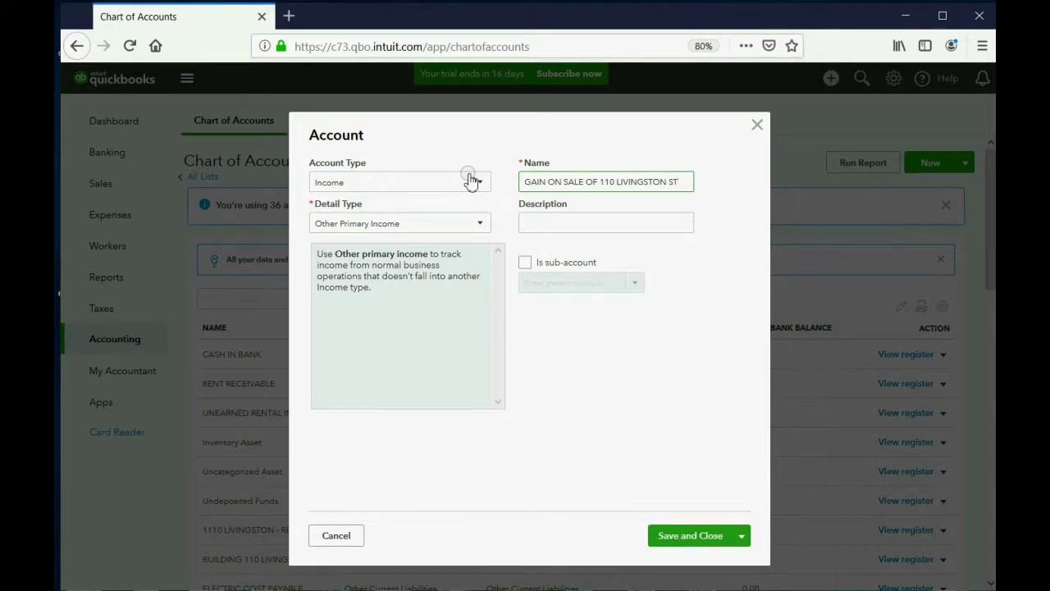
# - Save the gain account, start a new one, and browse the Expenses detail types
pyautogui.click(742, 540)
pyautogui.click(703, 560)
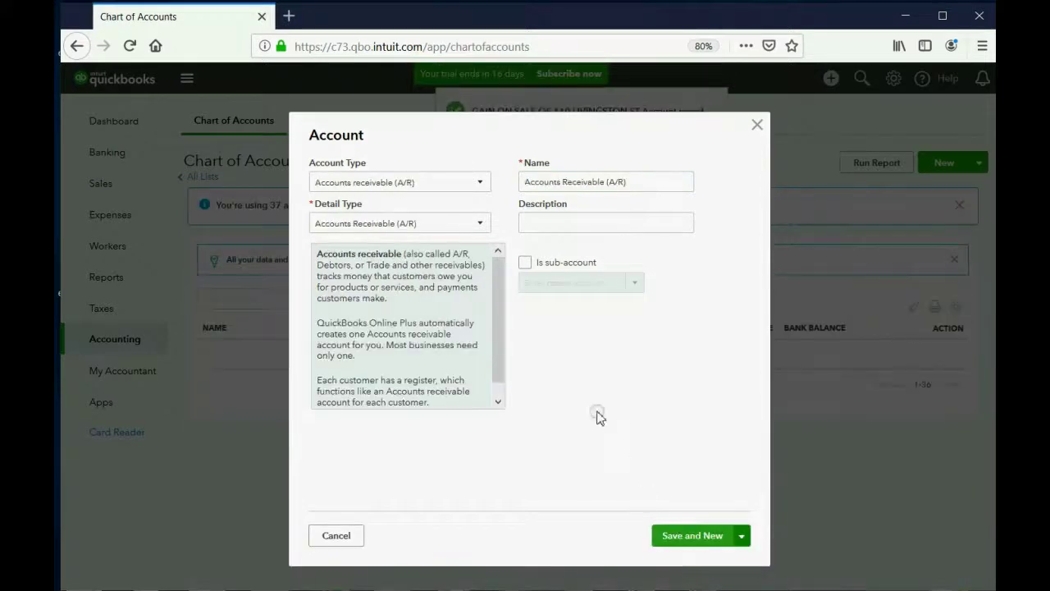
pyautogui.click(482, 187)
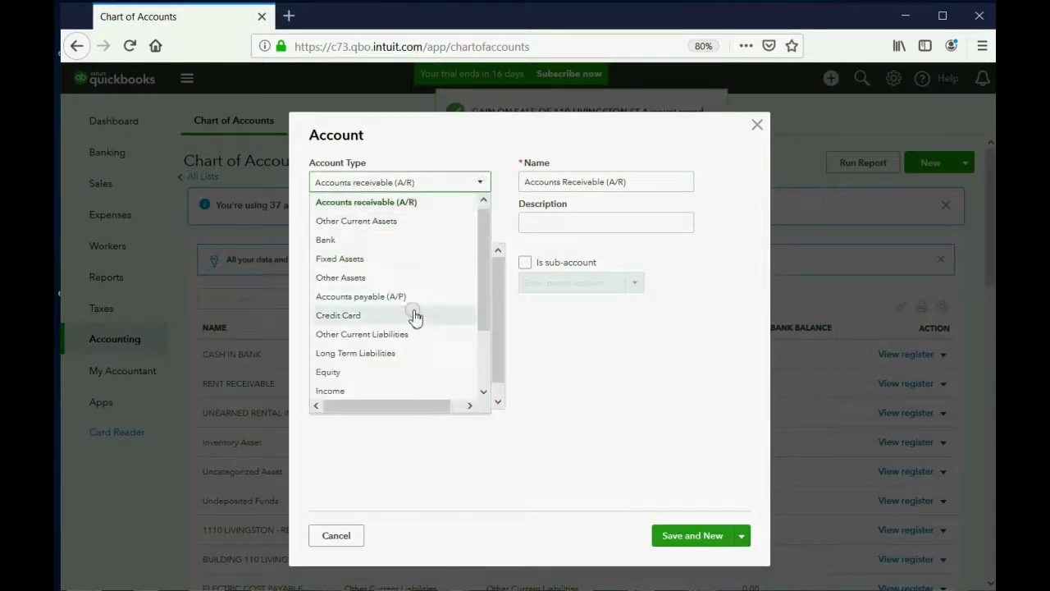
pyautogui.scroll(-1, 404, 363)
pyautogui.scroll(-2, 402, 364)
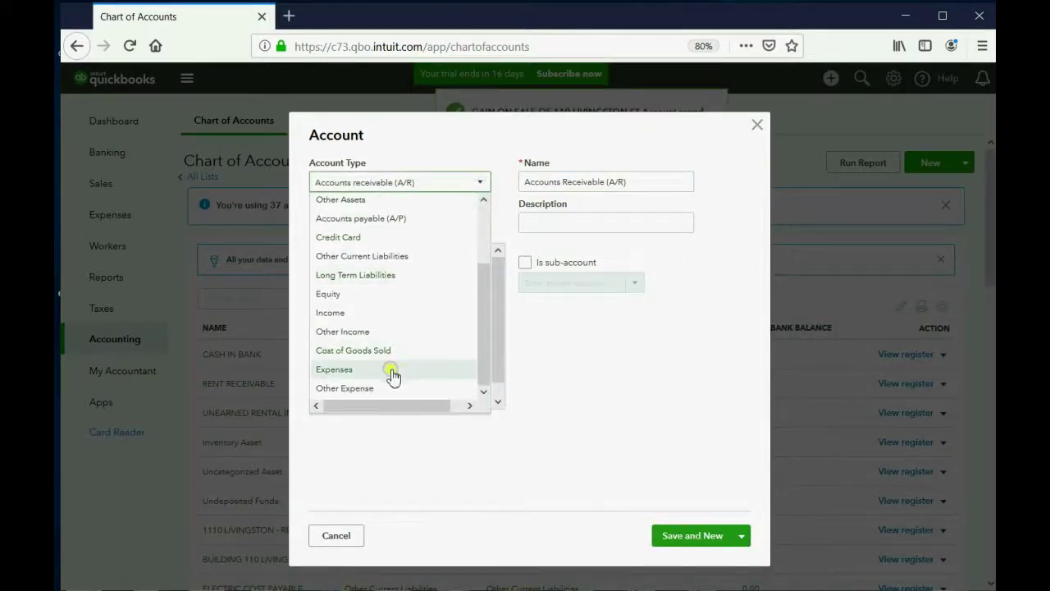
pyautogui.click(389, 370)
pyautogui.click(479, 223)
pyautogui.scroll(-5, 419, 384)
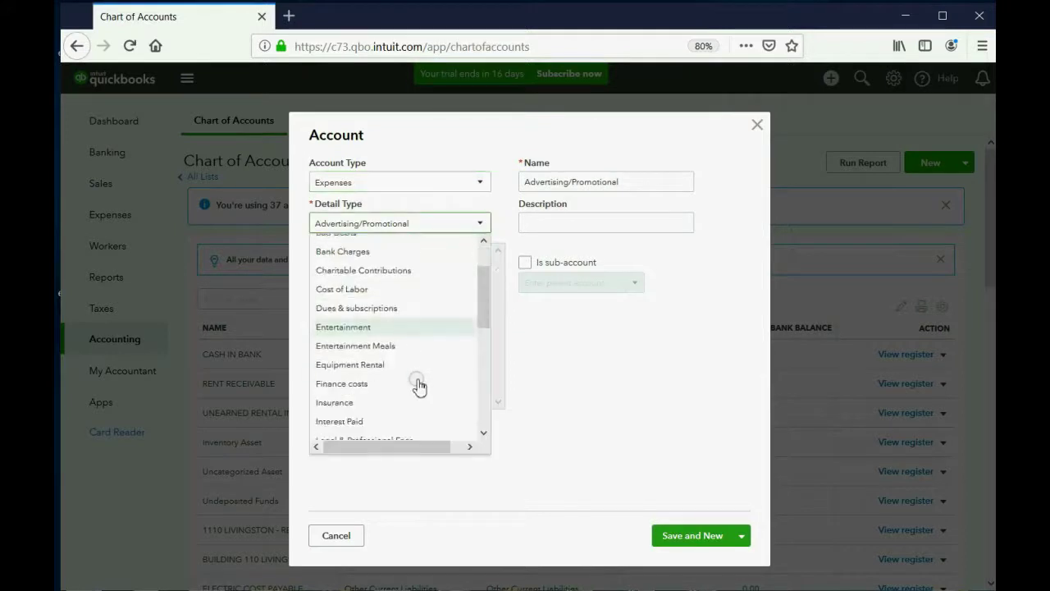
pyautogui.scroll(-4, 419, 384)
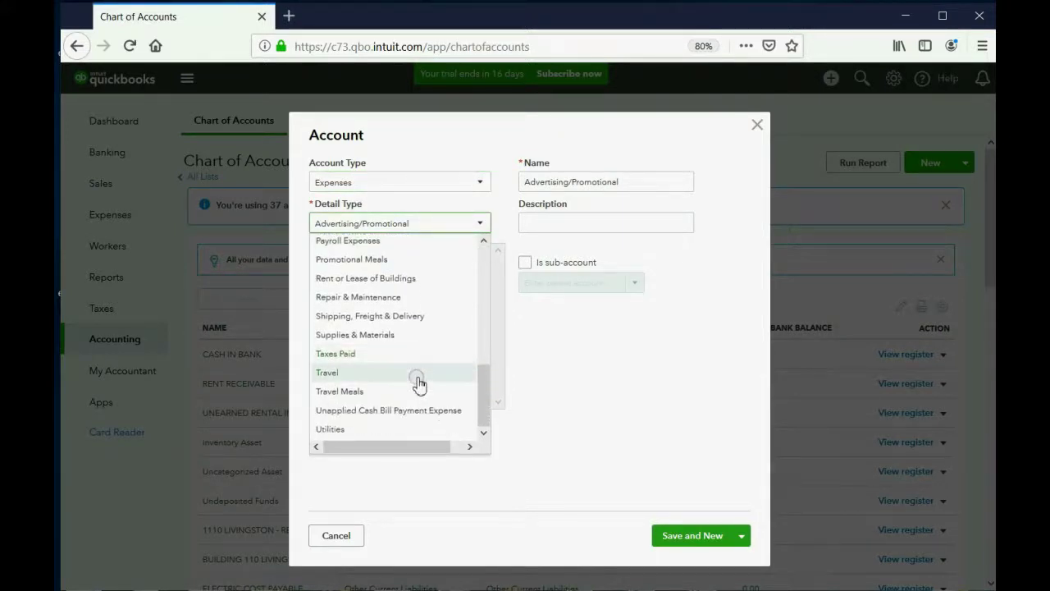
pyautogui.scroll(4, 419, 384)
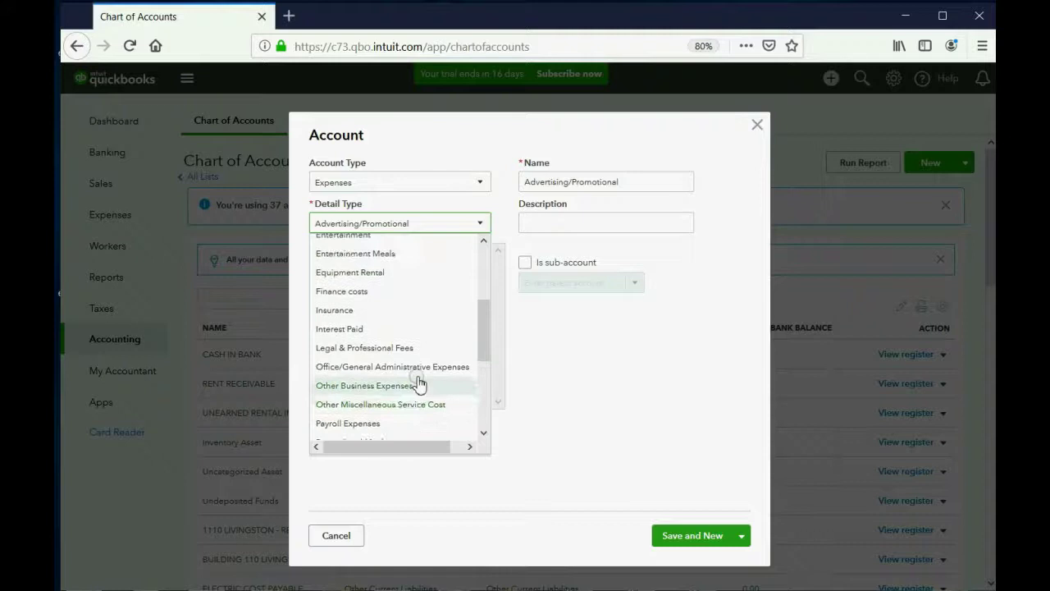
pyautogui.scroll(2, 412, 369)
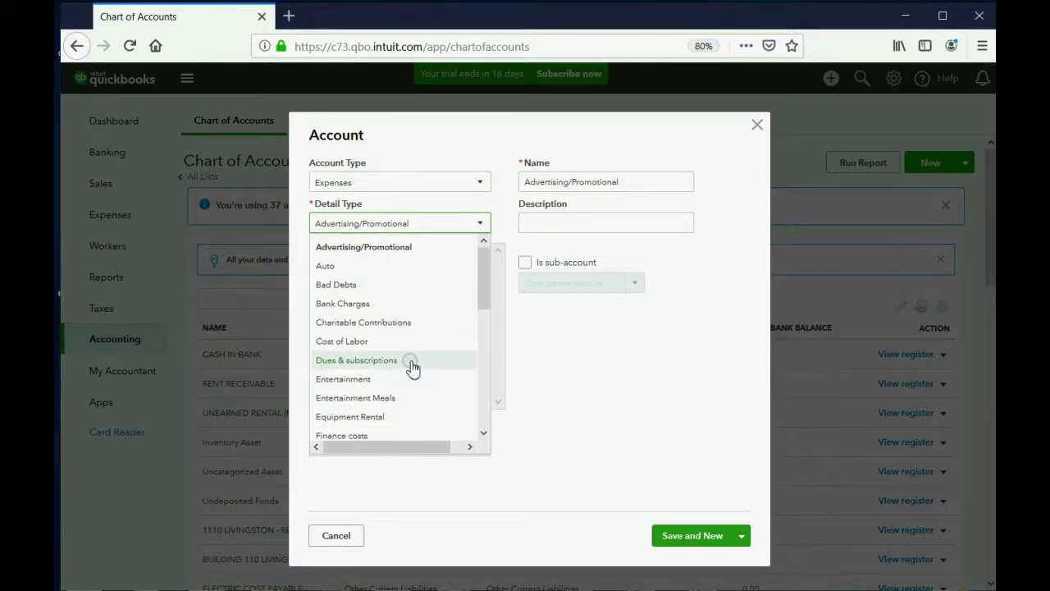
pyautogui.scroll(-4, 413, 369)
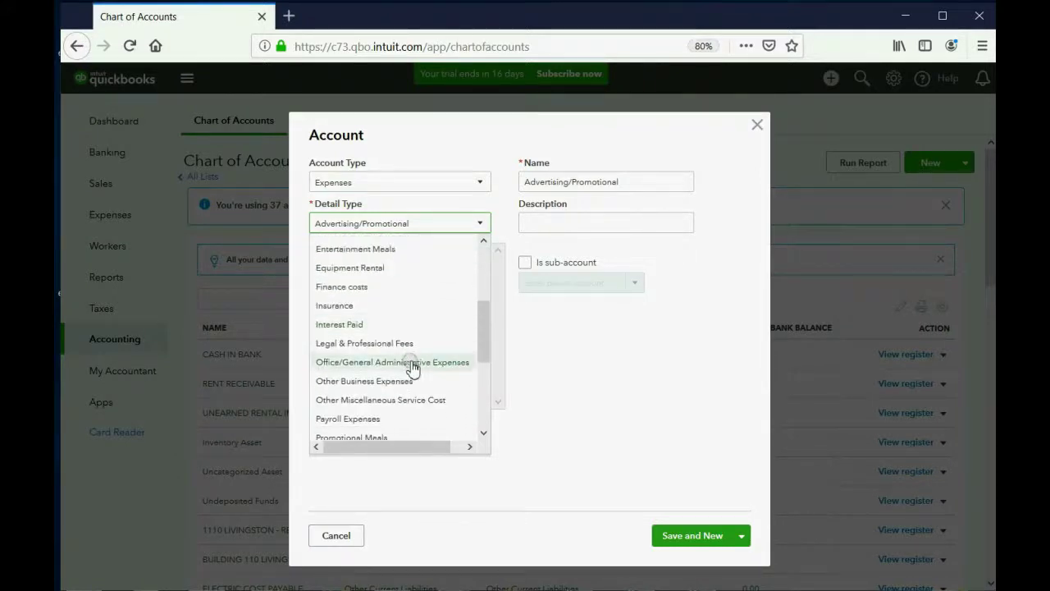
pyautogui.scroll(-2, 413, 368)
pyautogui.scroll(-1, 413, 368)
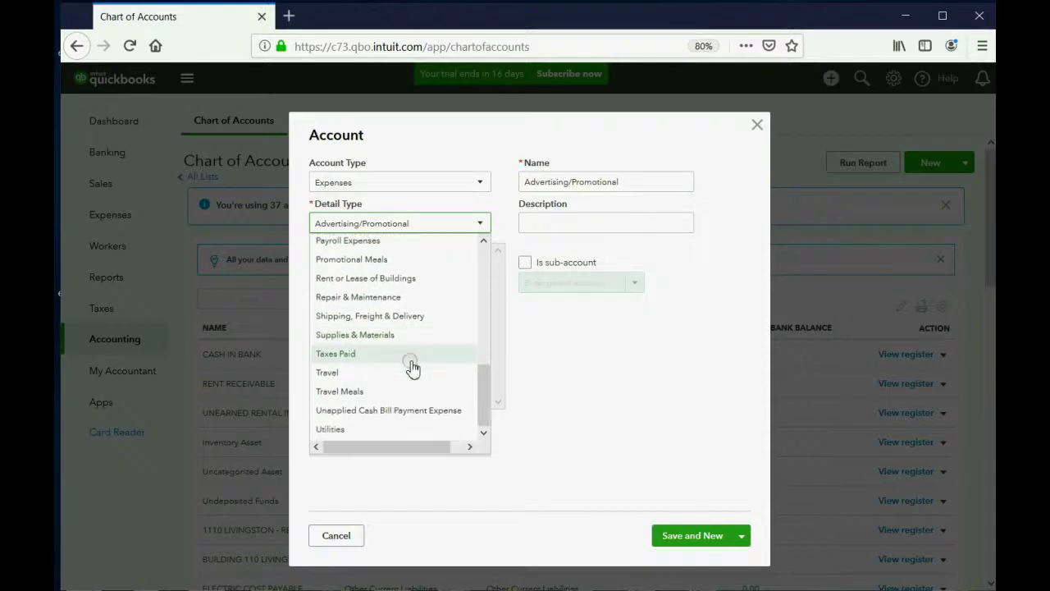
pyautogui.scroll(3, 412, 368)
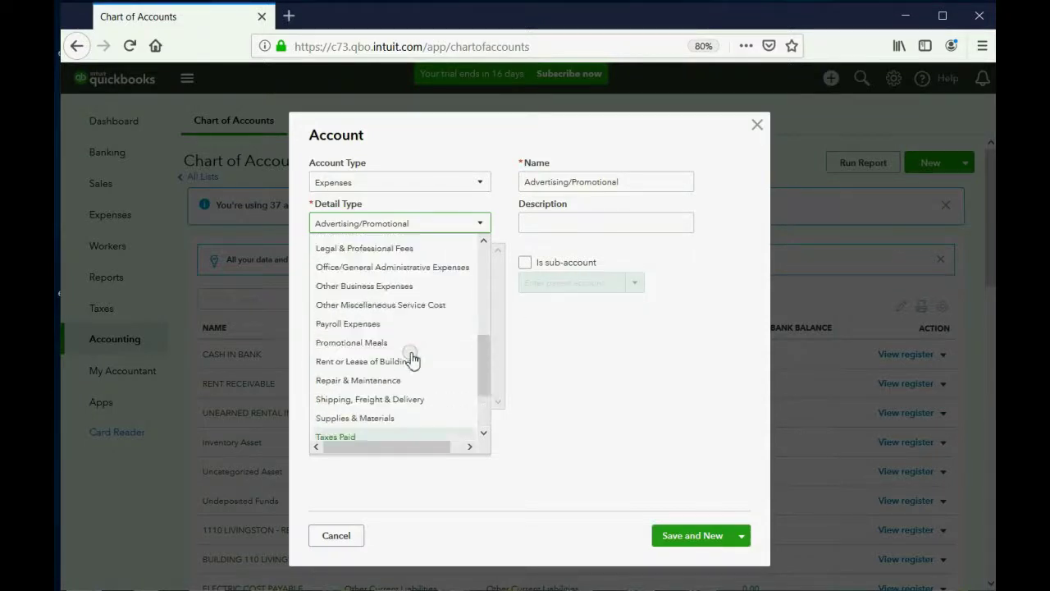
# - Set the new account's type to Other Expense with Home Office detail
pyautogui.click(481, 184)
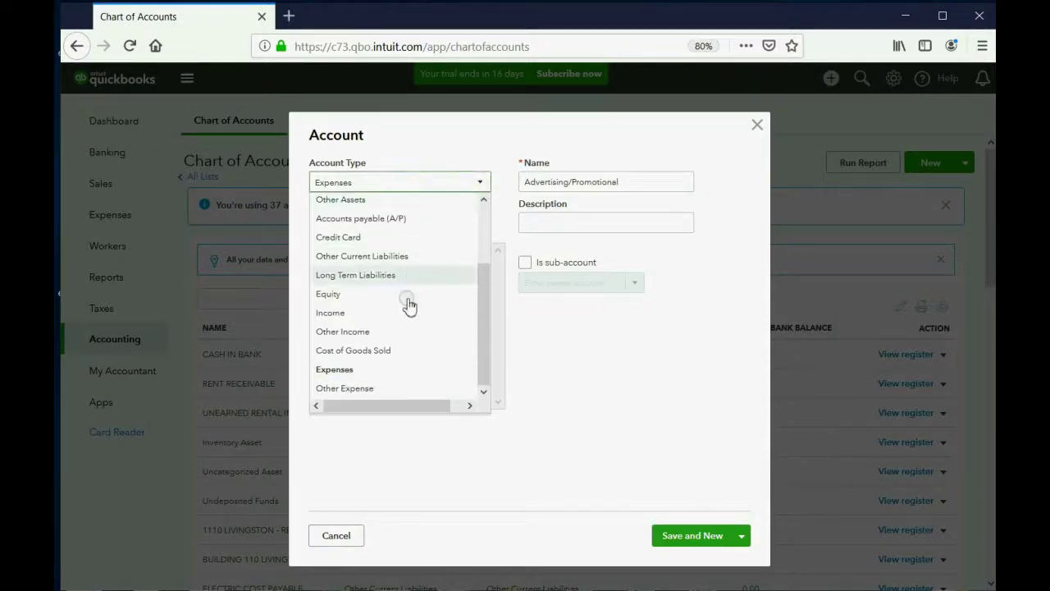
pyautogui.click(403, 388)
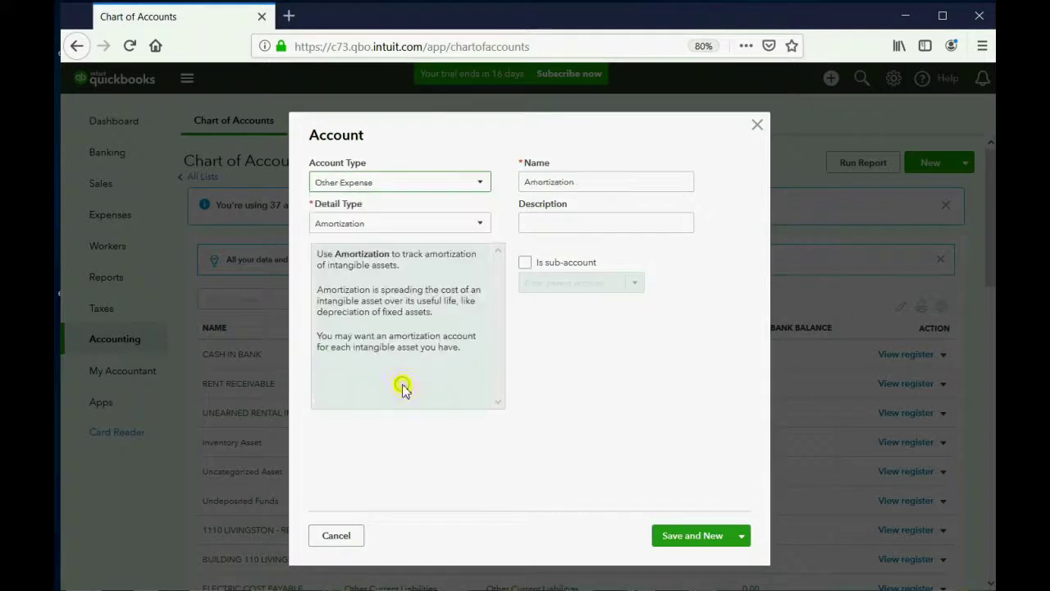
pyautogui.click(480, 223)
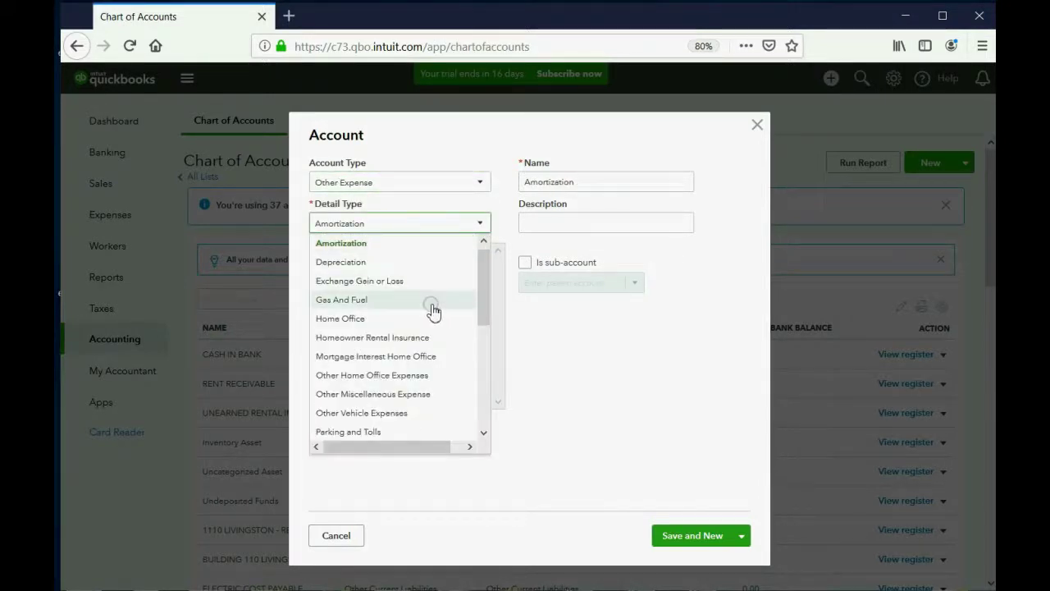
pyautogui.scroll(-5, 429, 305)
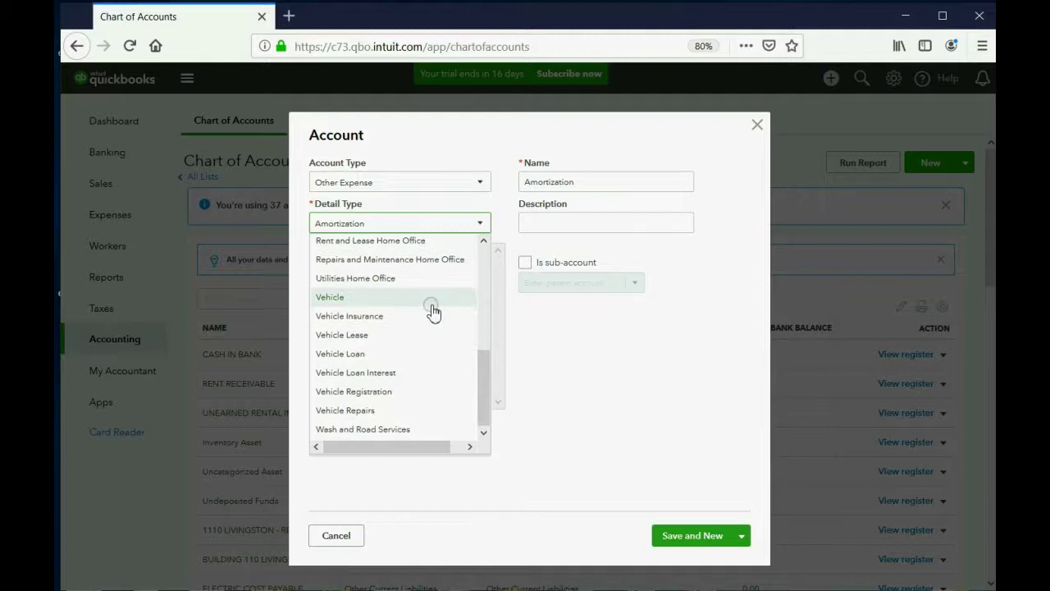
pyautogui.scroll(5, 434, 310)
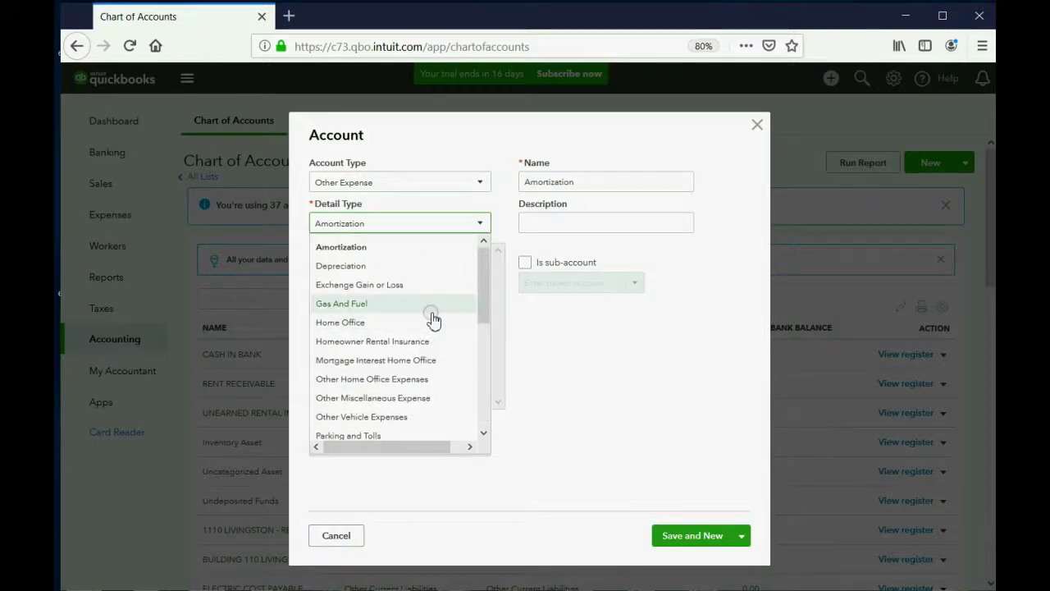
pyautogui.click(402, 322)
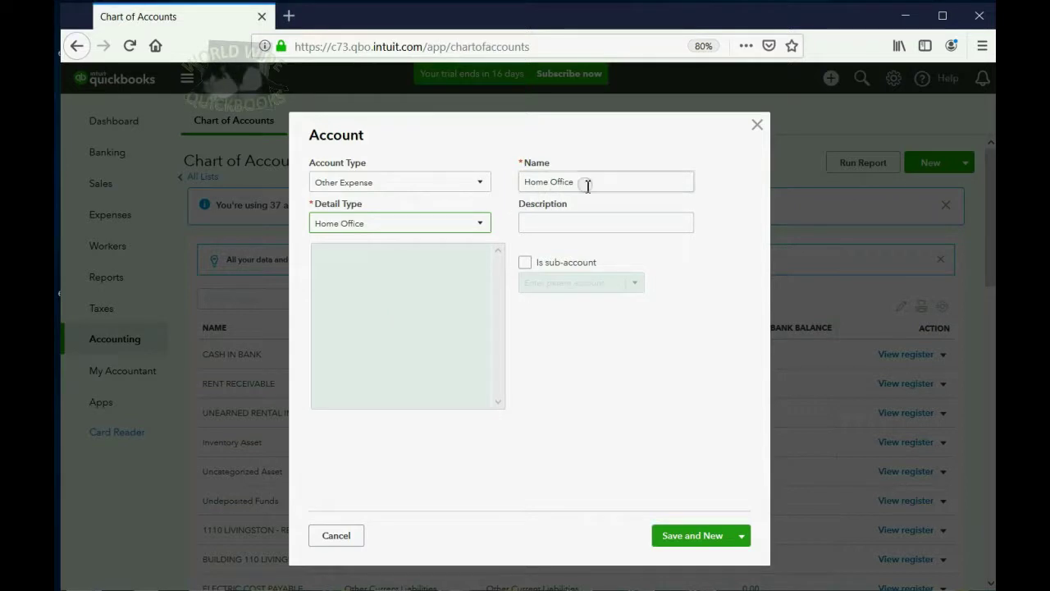
# - Name it 'LOSS ON SALE OF 110 LIVINGSTON STREET' and save and close
pyautogui.moveTo(586, 182); pyautogui.dragTo(470, 178)
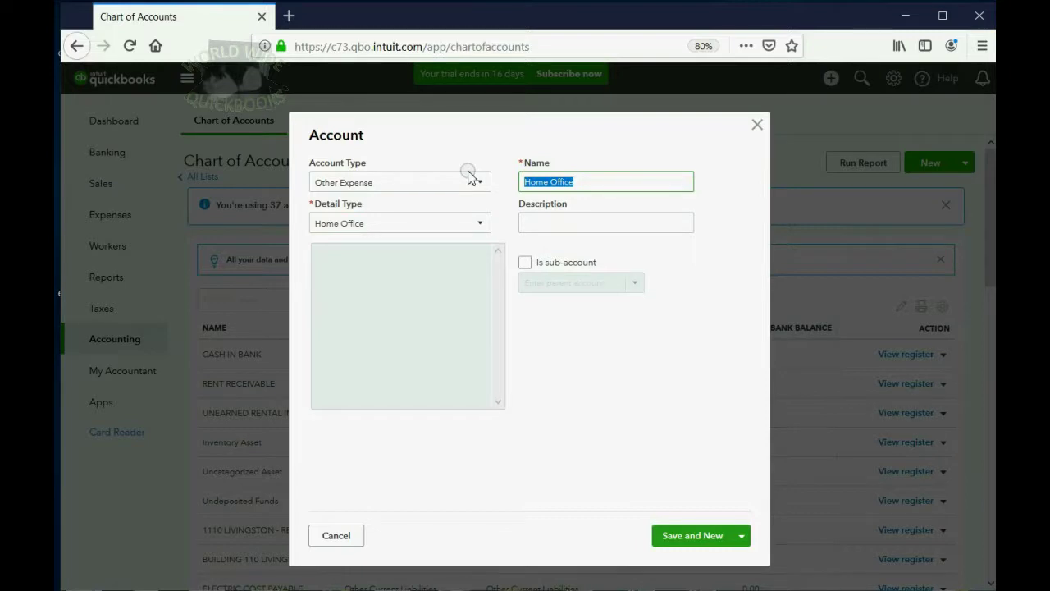
pyautogui.write('LOSS ON SALE OF 110 LIVINGST')
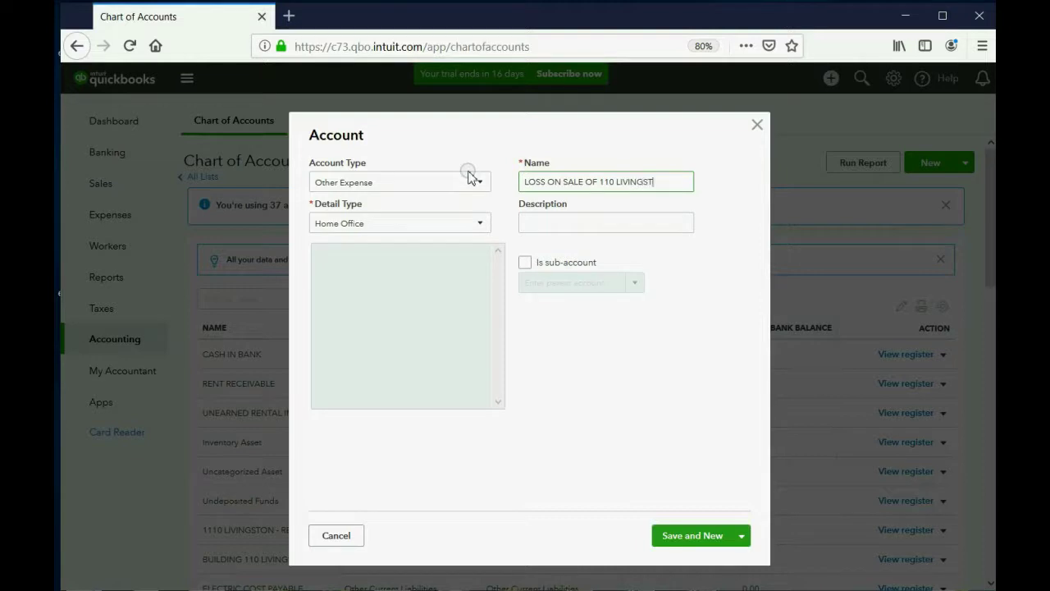
pyautogui.write('REET')
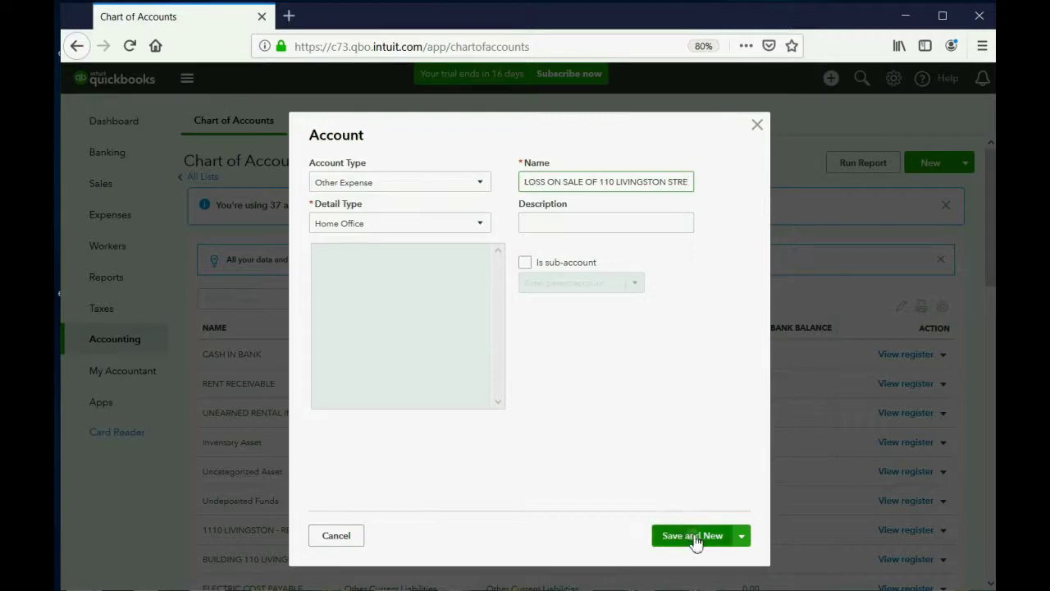
pyautogui.click(741, 541)
pyautogui.click(721, 557)
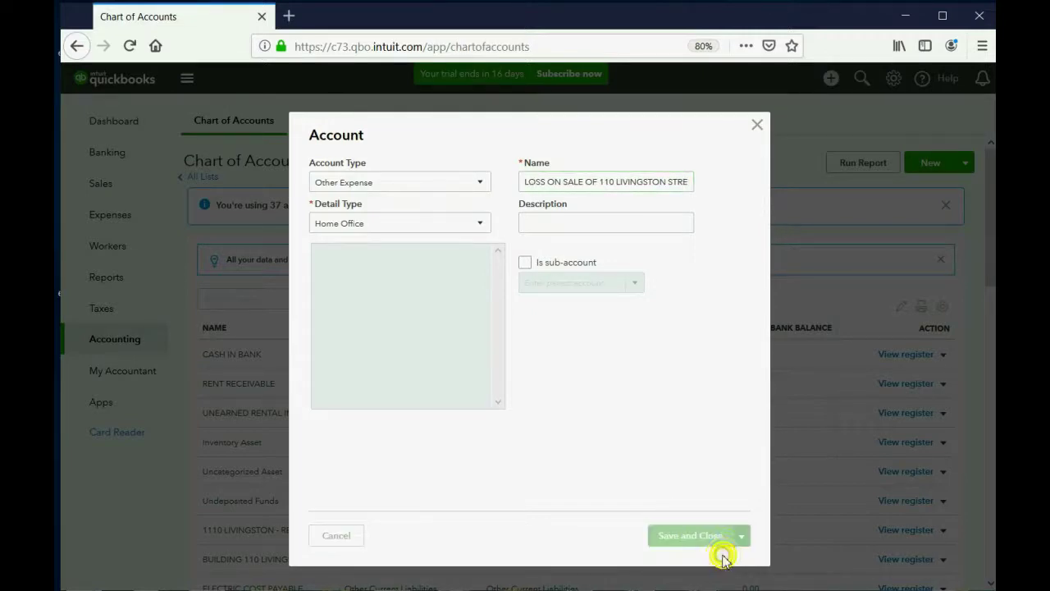
pyautogui.scroll(-3, 563, 400)
pyautogui.scroll(-3, 562, 400)
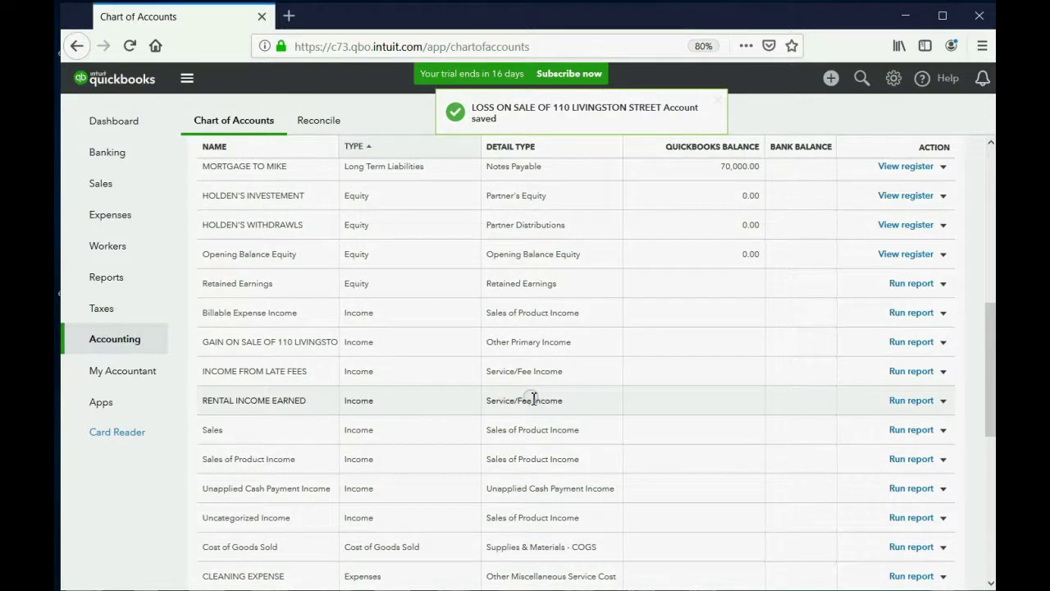
# - Show the July 31 sale example and every selling-the-property point, then bring up the Trial Balance
pyautogui.hotkey('alt', 'Tab')
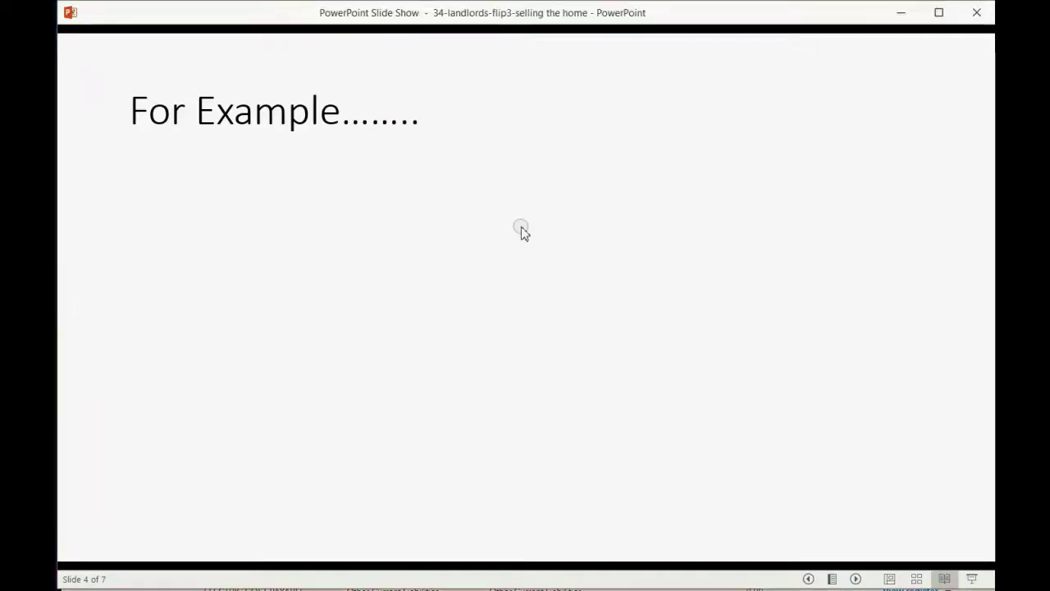
pyautogui.click(521, 229)
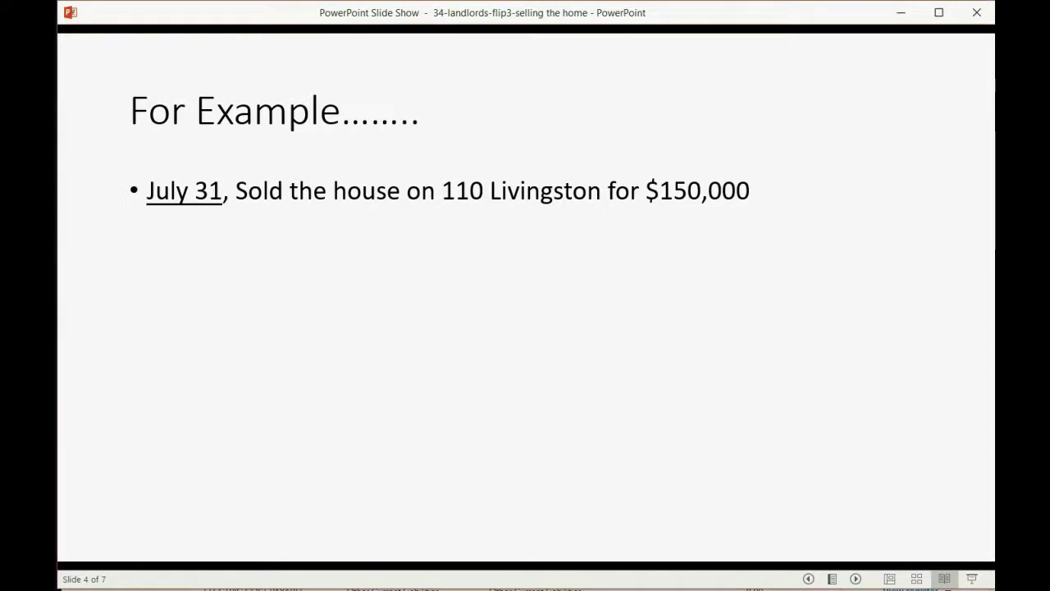
pyautogui.press('Right')
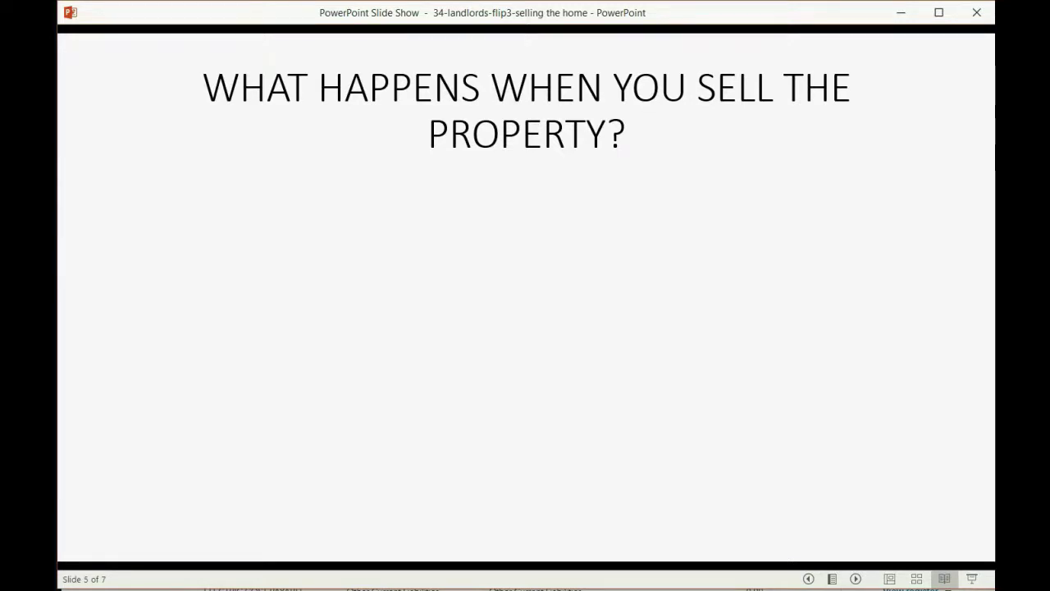
pyautogui.press('Right')
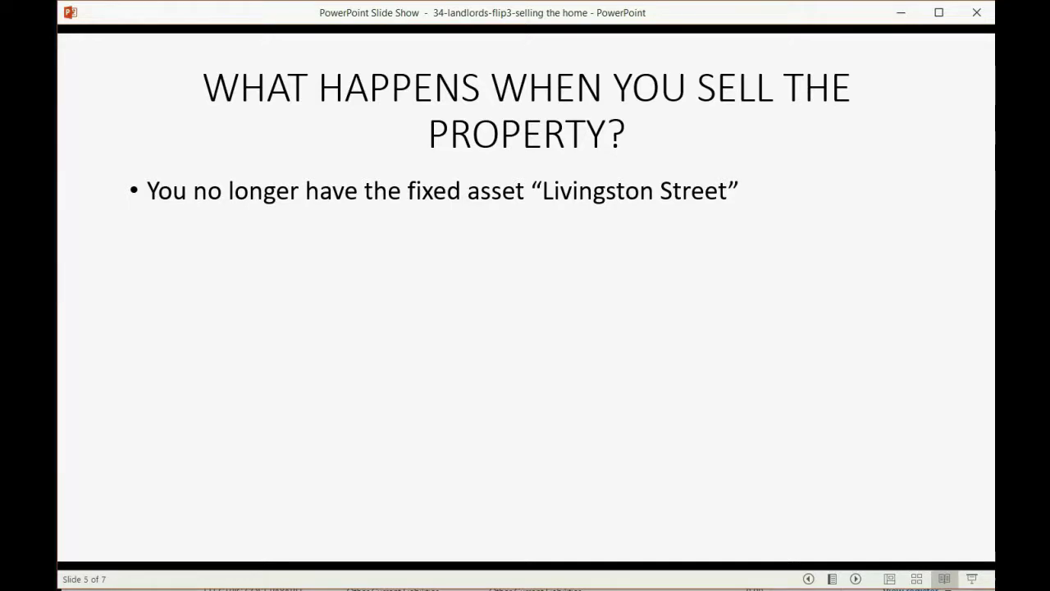
pyautogui.press('Right')
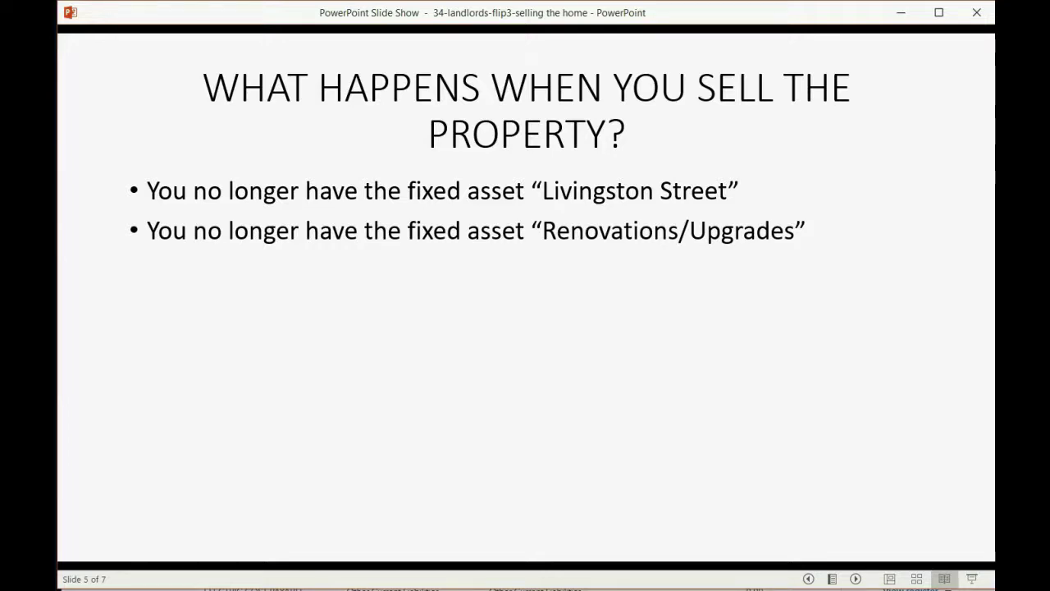
pyautogui.press('Right')
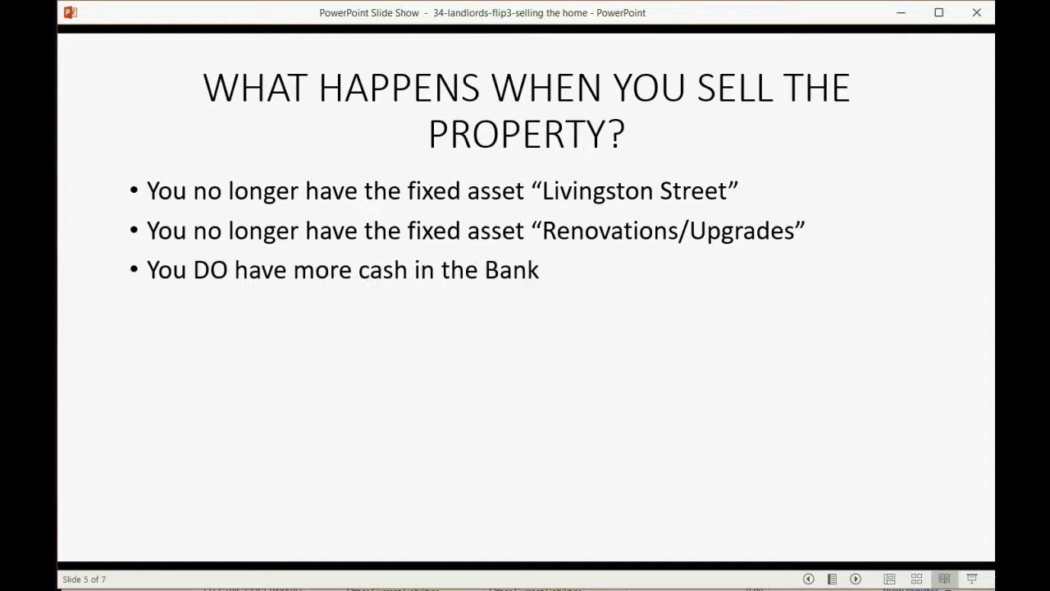
pyautogui.press('Right')
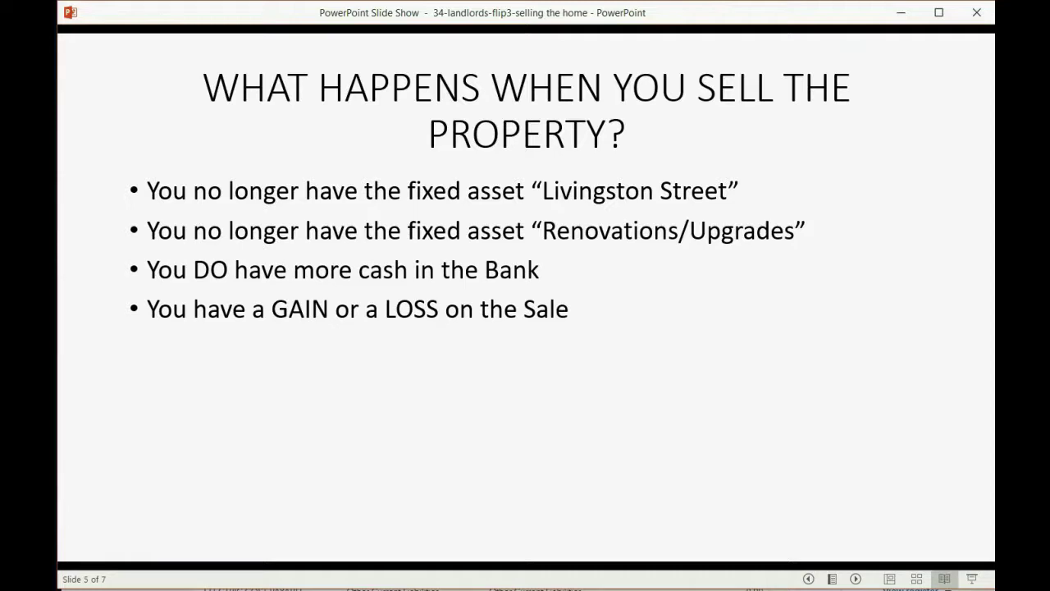
pyautogui.press('Right')
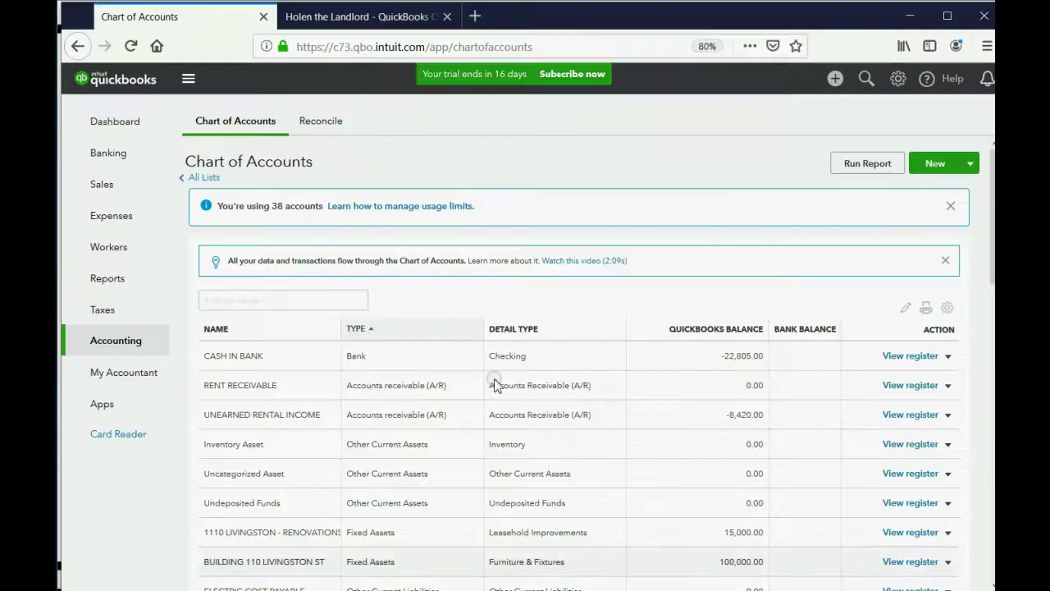
pyautogui.click(353, 16)
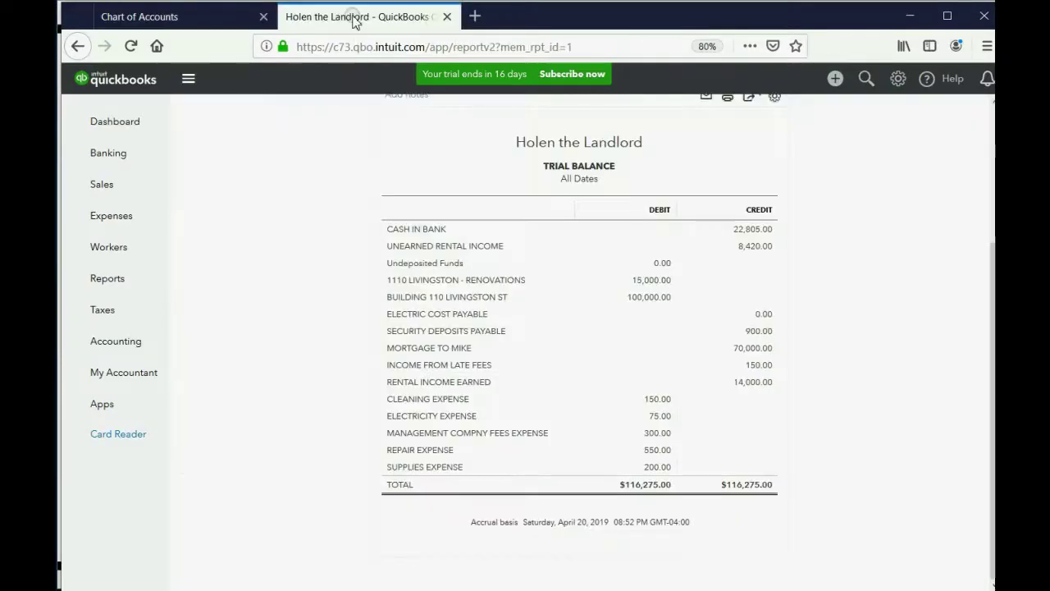
# - From the Chart of Accounts tab, create a new blank Journal Entry via + Create
pyautogui.click(646, 296)
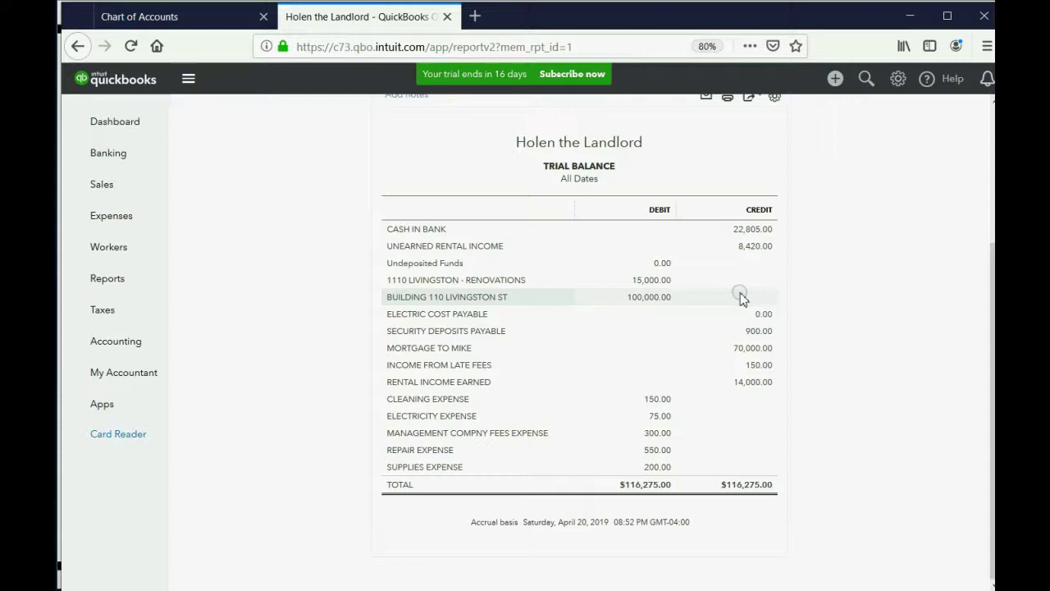
pyautogui.click(136, 22)
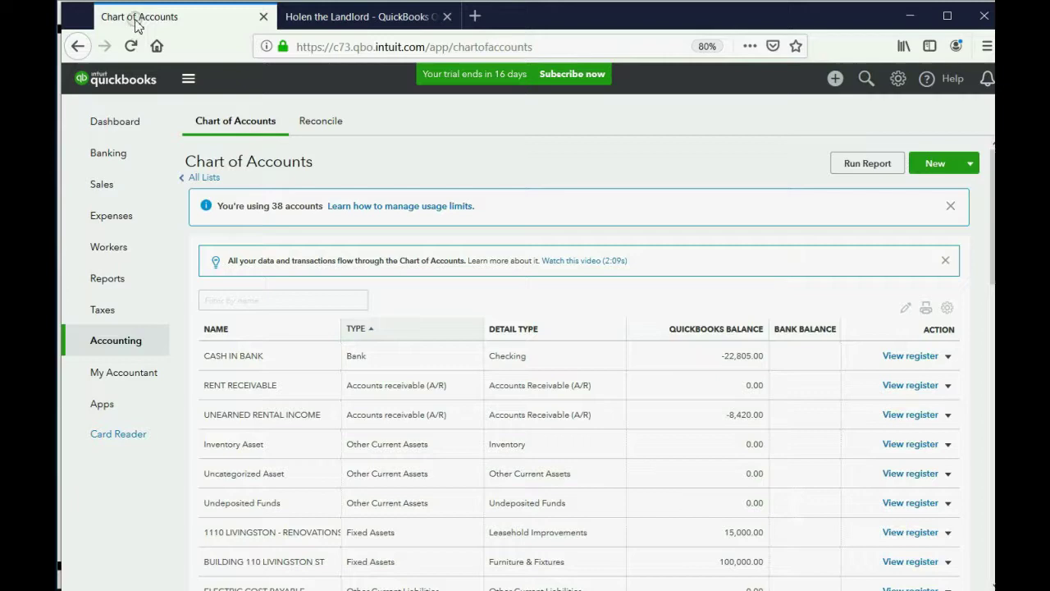
pyautogui.click(835, 79)
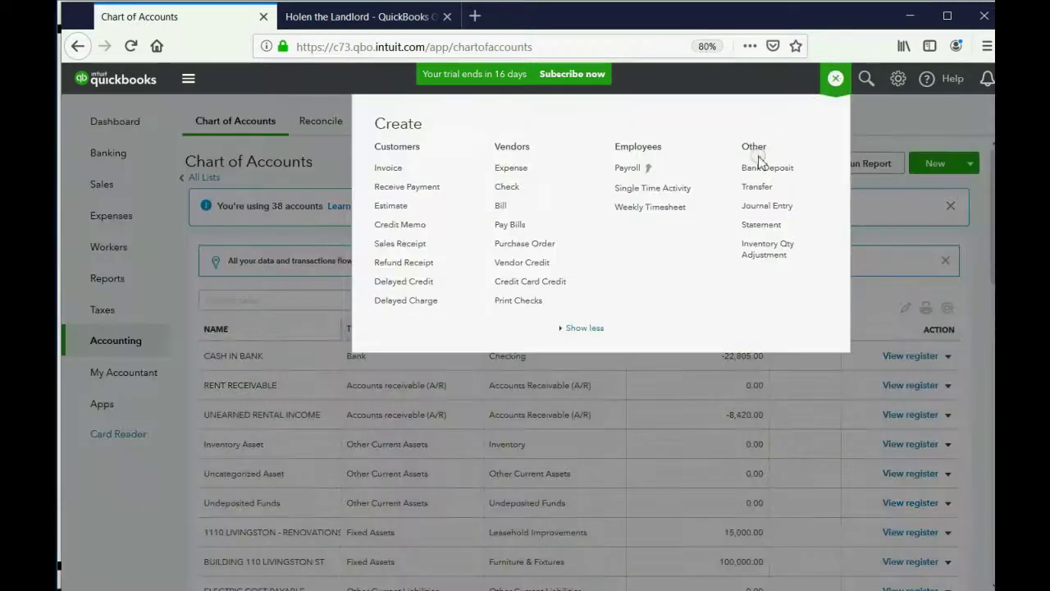
pyautogui.click(760, 207)
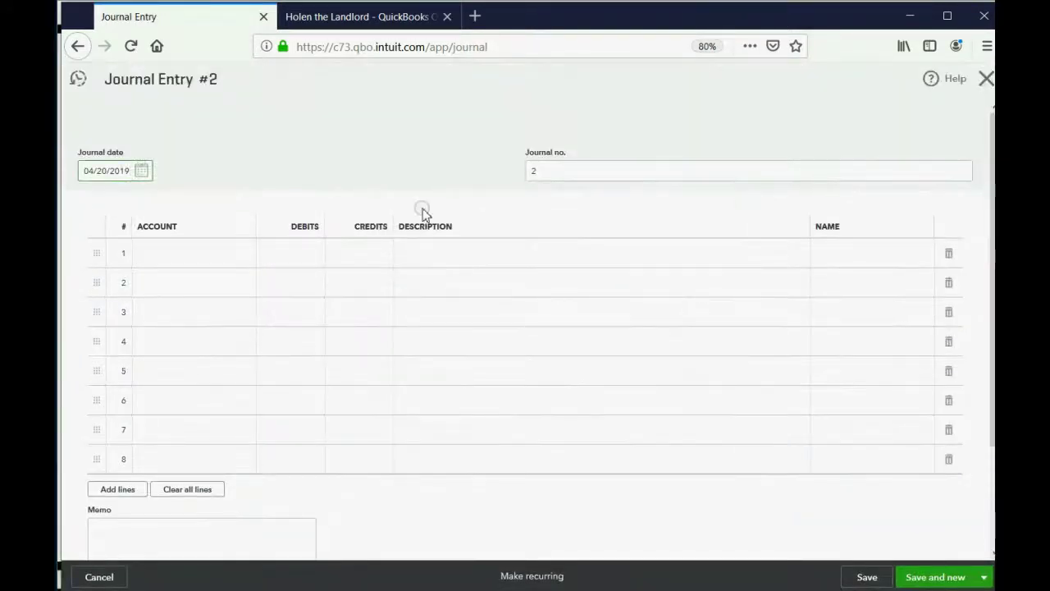
# - Set the journal entry's date to 07/31/2019
pyautogui.click(141, 171)
pyautogui.click(201, 204)
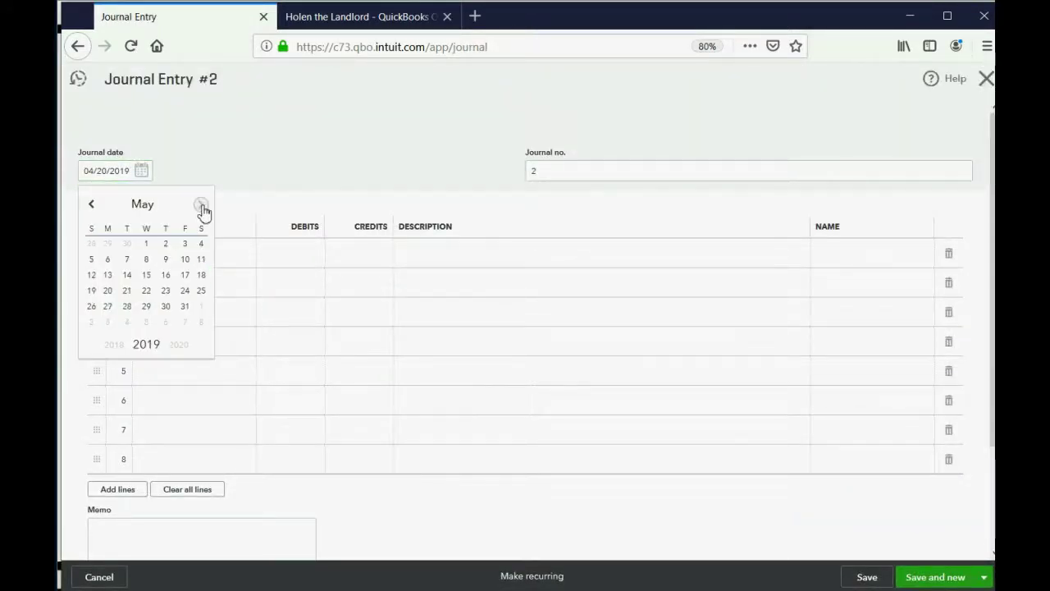
pyautogui.click(201, 205)
pyautogui.click(201, 205)
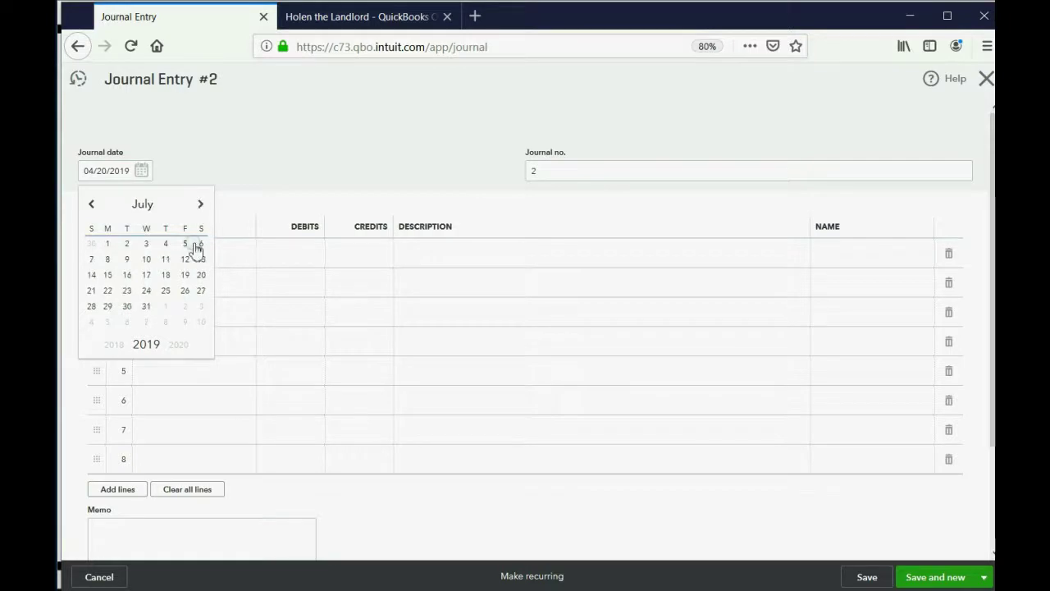
pyautogui.click(148, 306)
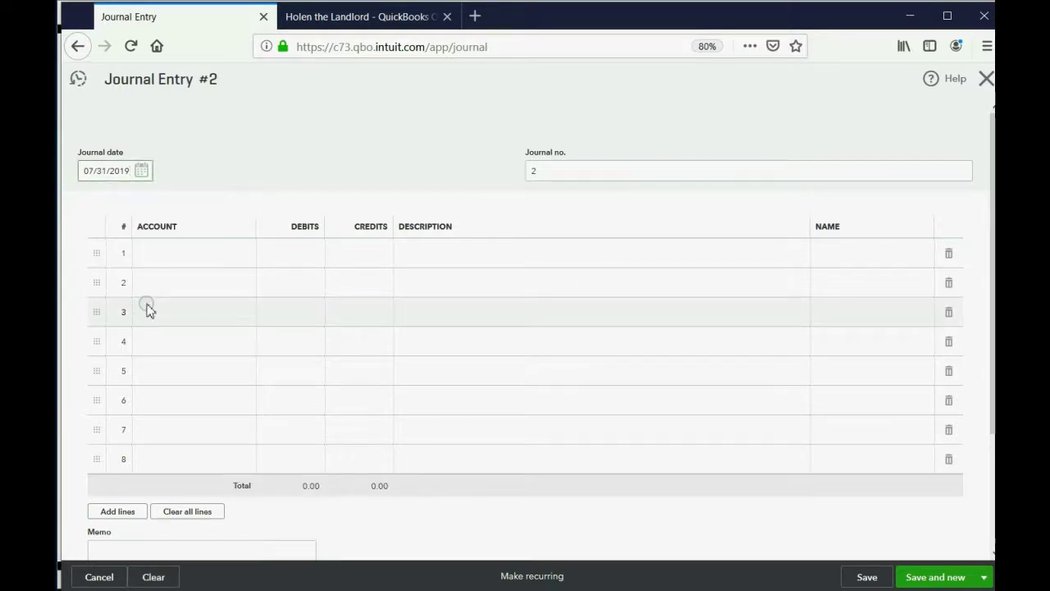
pyautogui.click(201, 253)
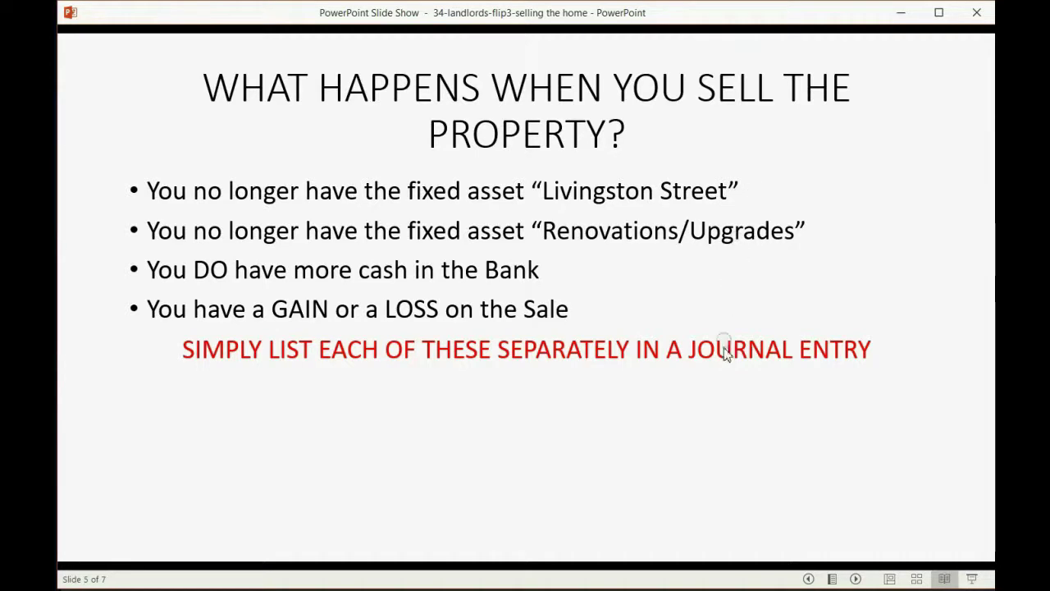
# - Glance at the Example 2 slide and the trial balance, then return to the journal entry
pyautogui.click(770, 174)
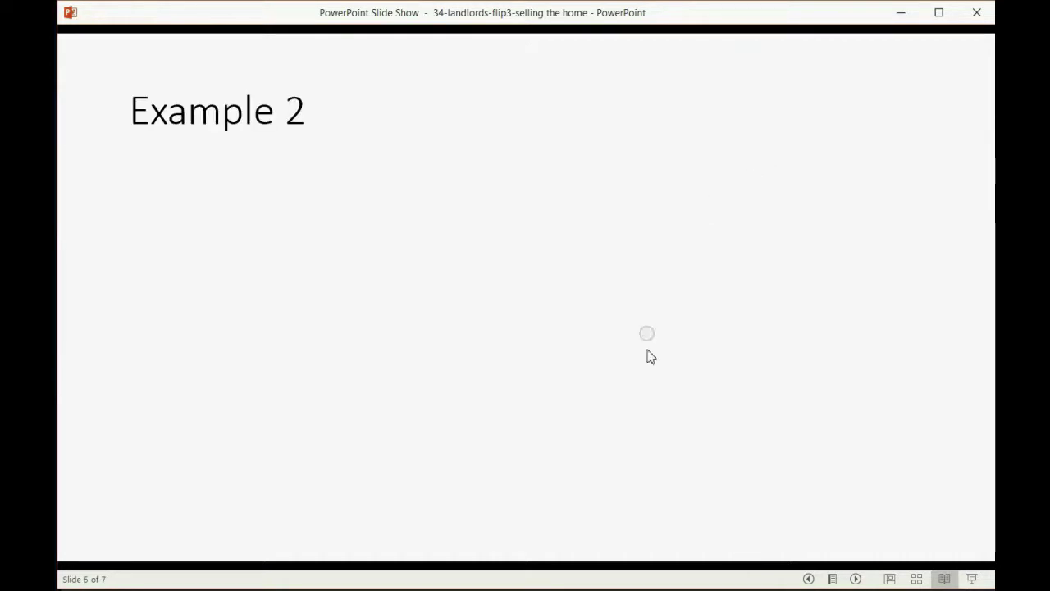
pyautogui.click(808, 579)
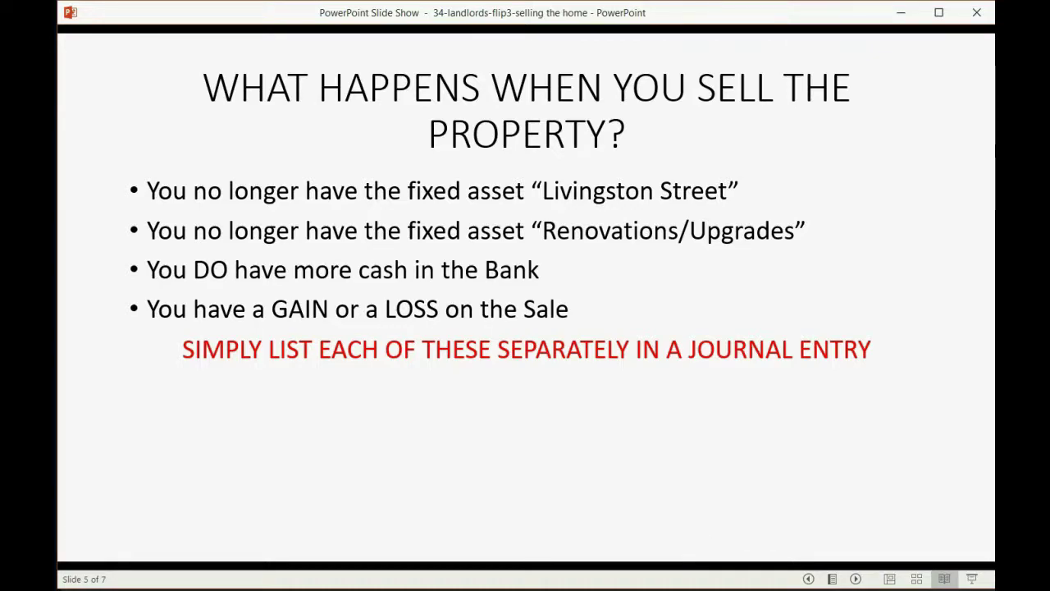
pyautogui.hotkey('alt', 'Tab')
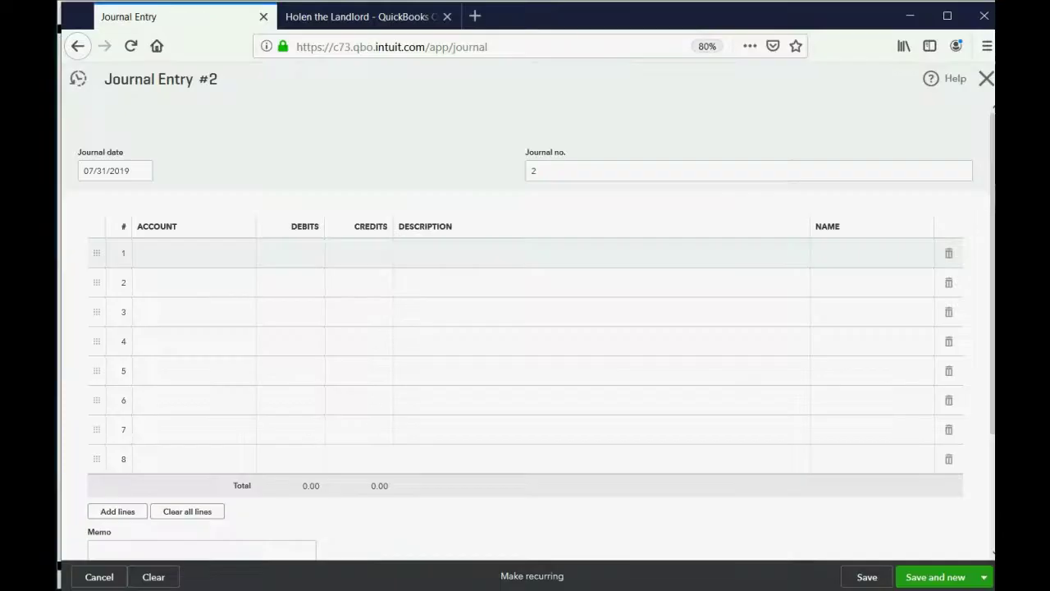
pyautogui.click(322, 23)
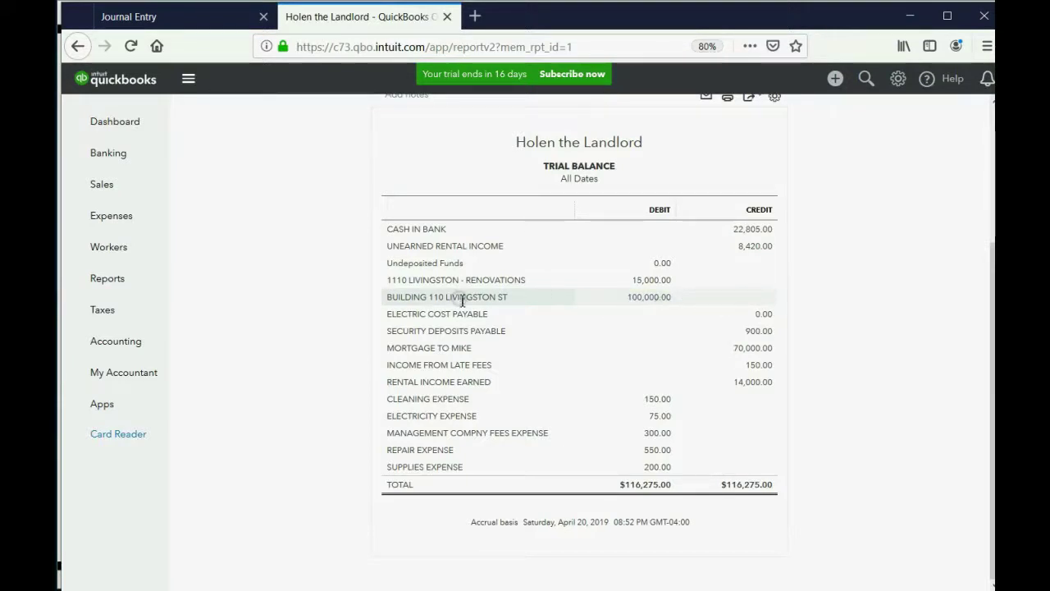
pyautogui.click(210, 14)
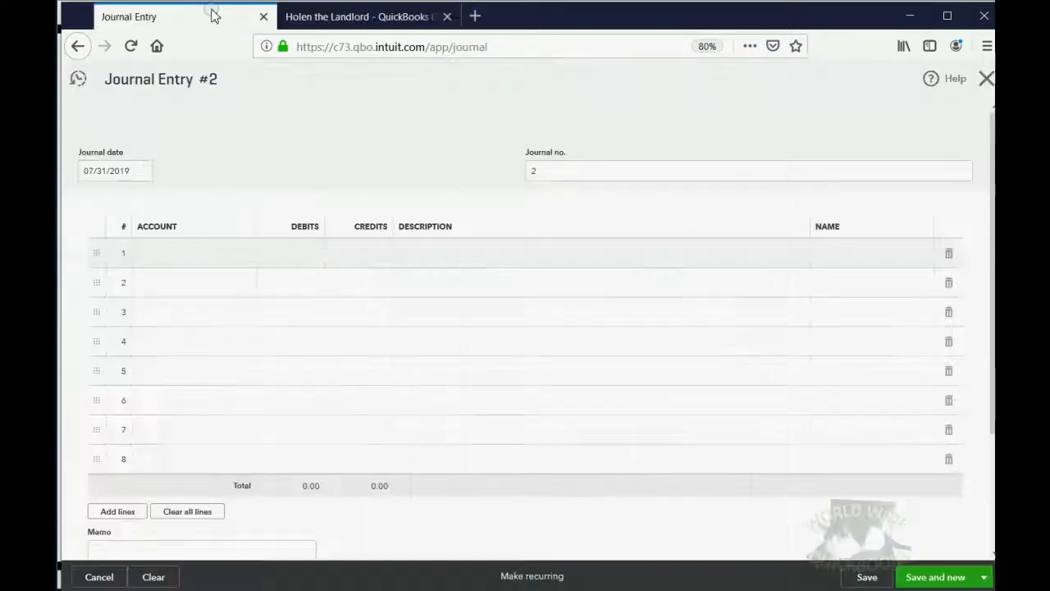
# - Credit BUILDING 110 LIVINGSTON ST 100,000.00 on line 1
pyautogui.click(211, 257)
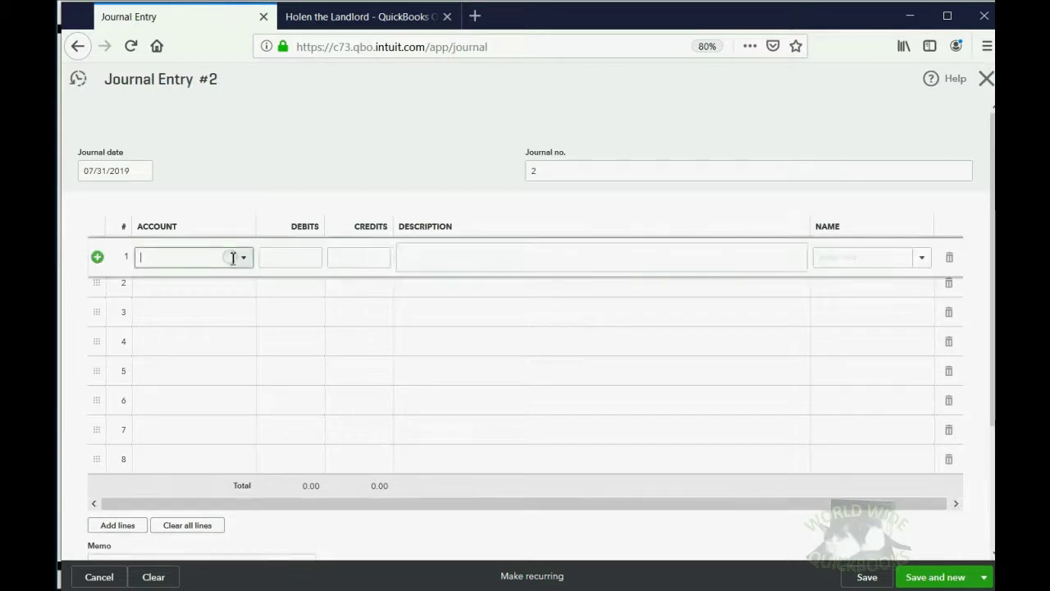
pyautogui.click(243, 258)
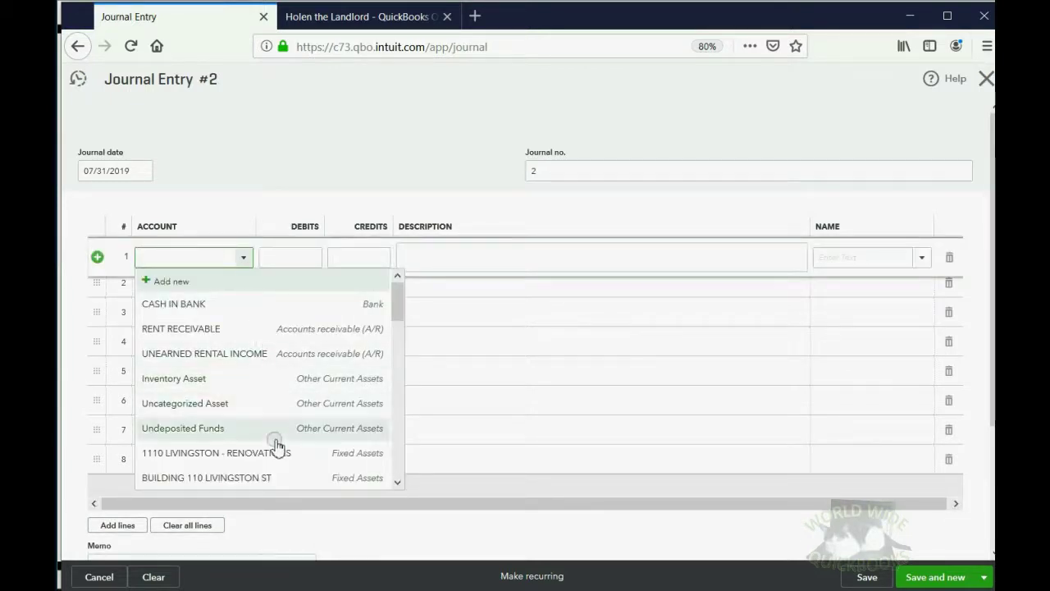
pyautogui.click(272, 478)
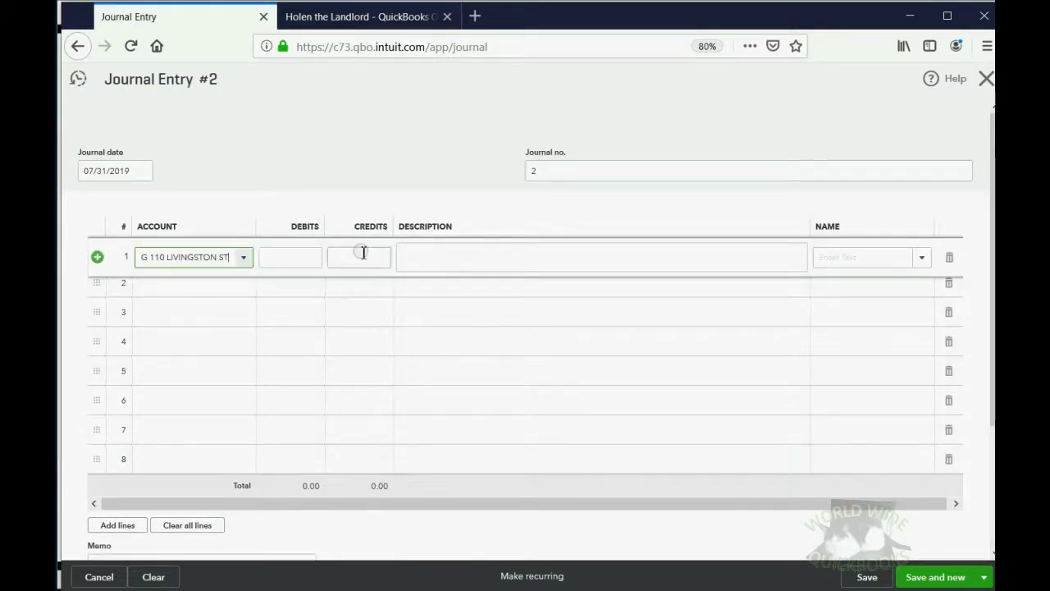
pyautogui.click(243, 258)
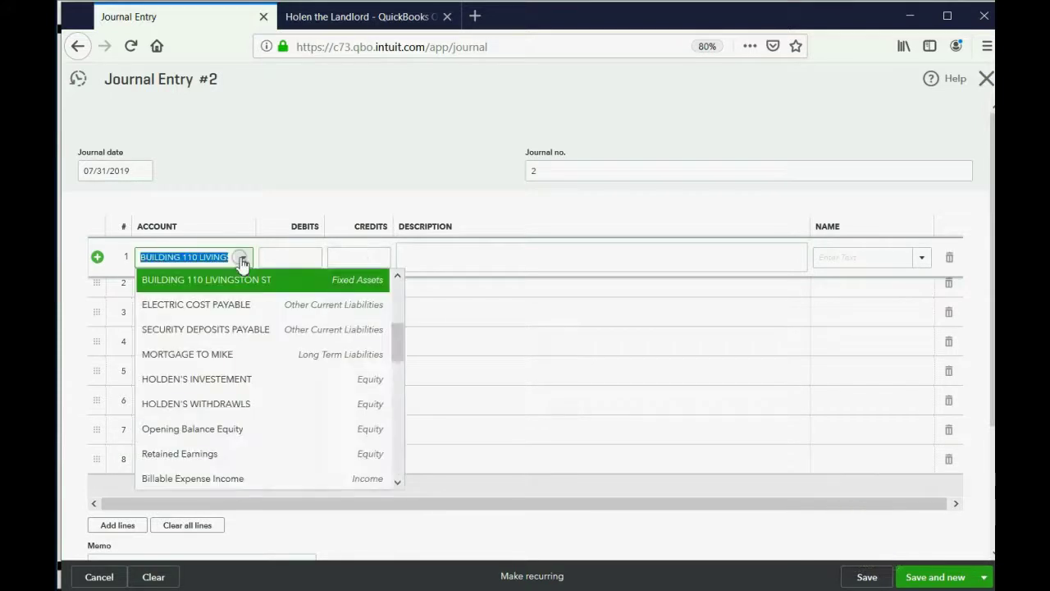
pyautogui.click(242, 259)
pyautogui.click(370, 261)
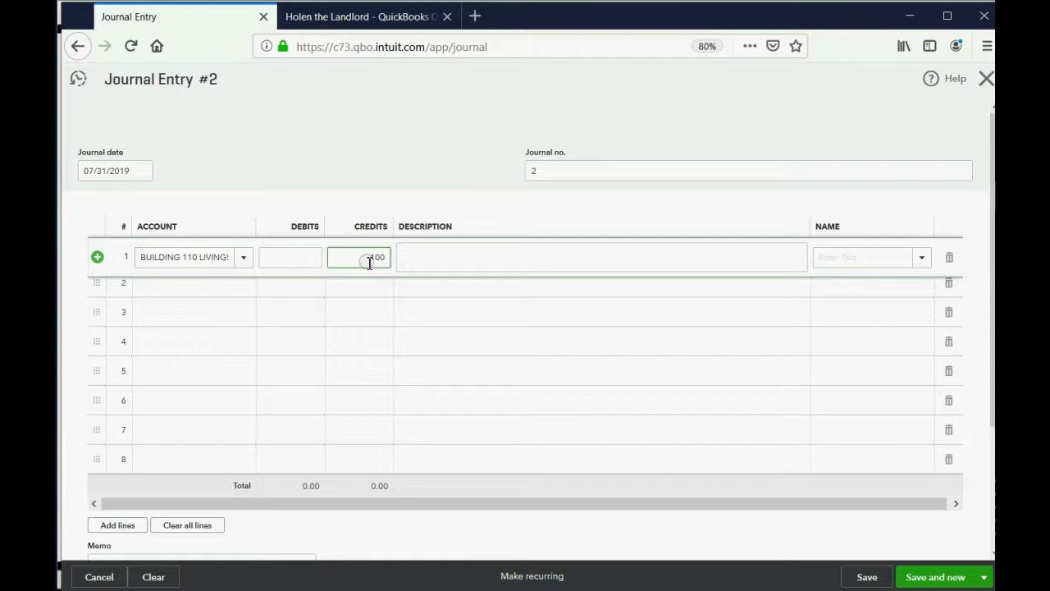
pyautogui.write('100000')
pyautogui.press('Tab')
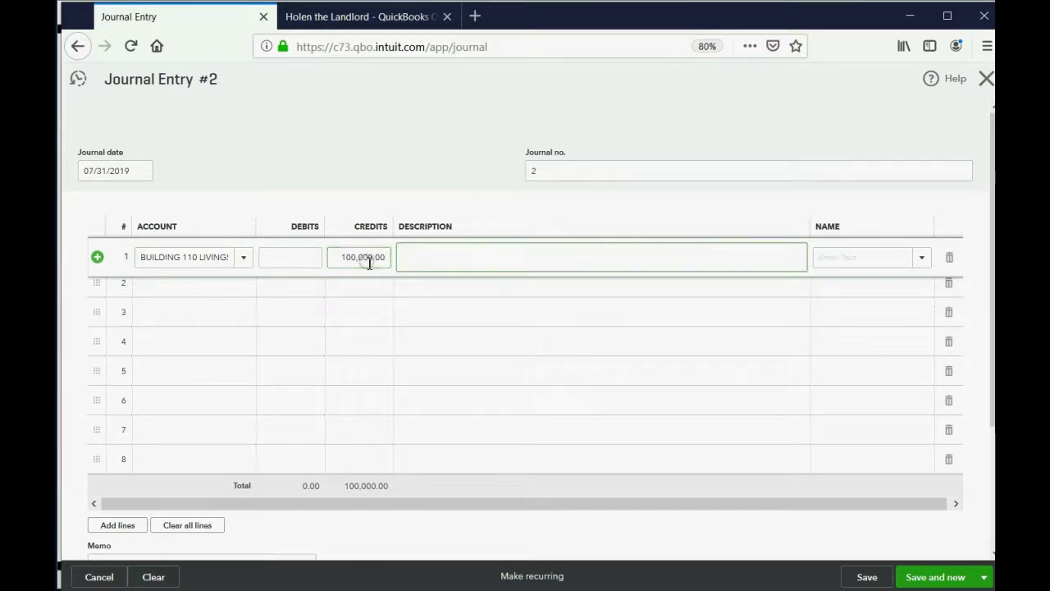
# - Check the 15,000.00 renovations balance on the trial balance
pyautogui.click(238, 287)
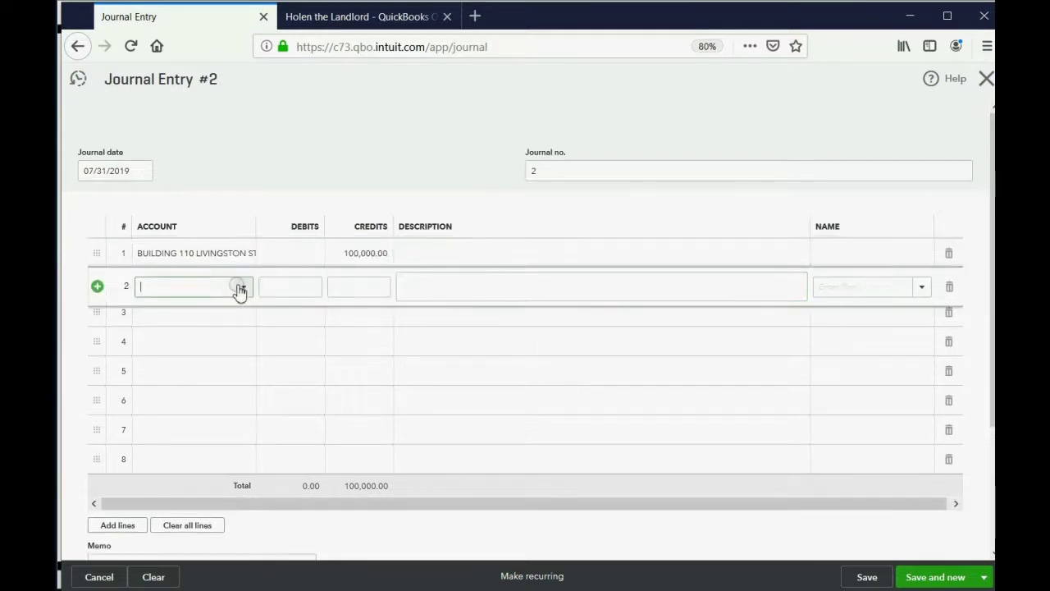
pyautogui.click(345, 23)
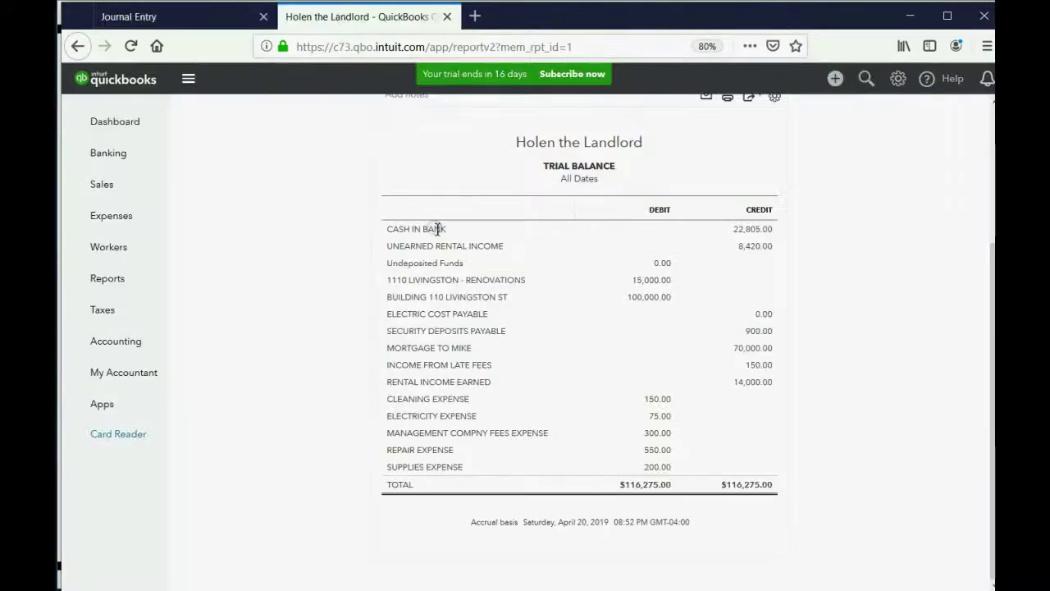
pyautogui.click(648, 281)
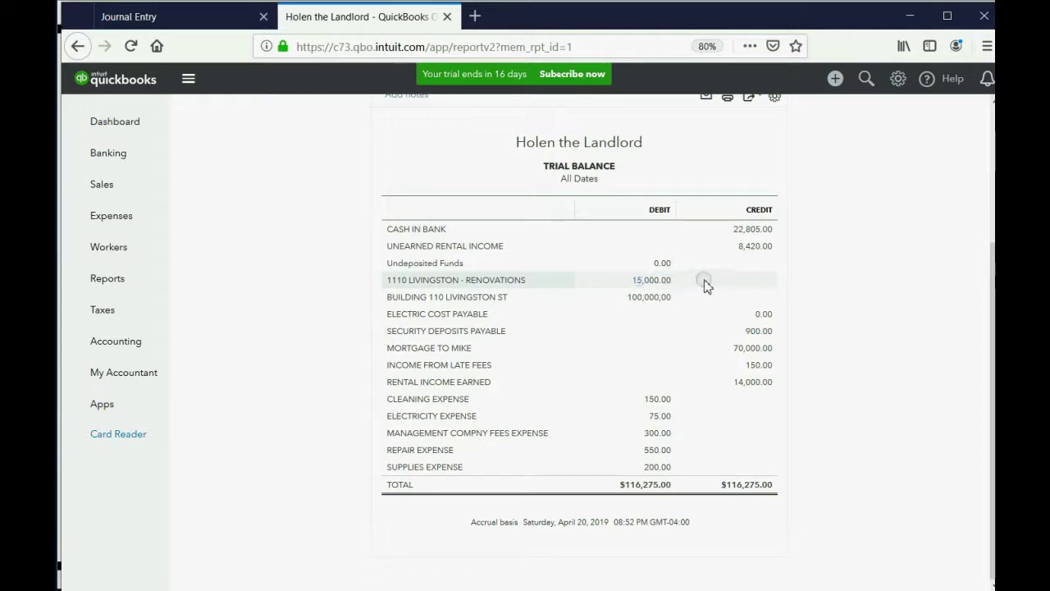
pyautogui.click(219, 30)
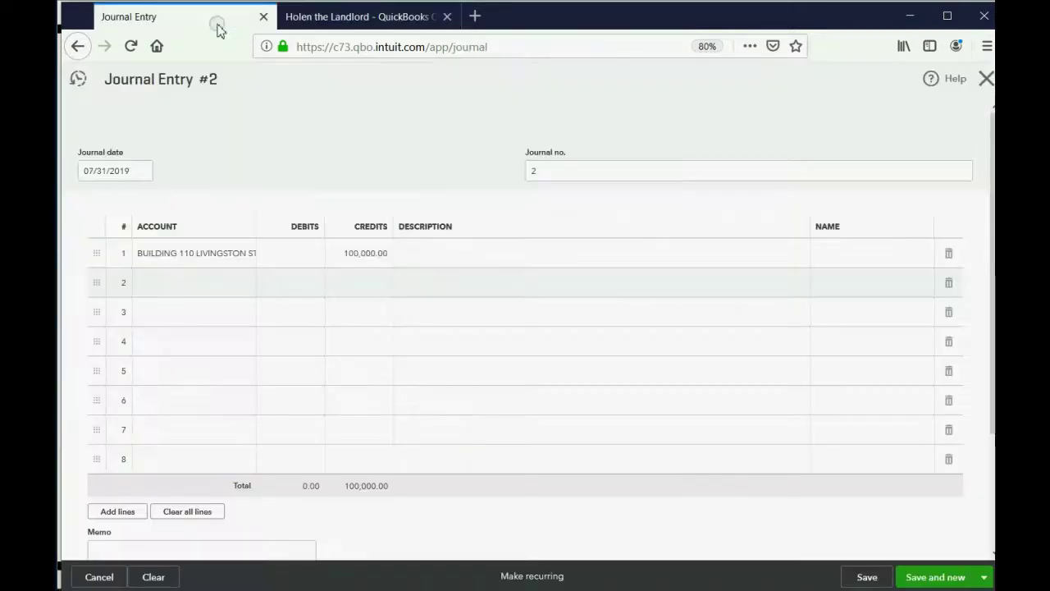
# - Credit 1110 LIVINGSTON - RENOVATIONS 15,000.00 on line 2, clearing the auto-filled debit
pyautogui.click(246, 286)
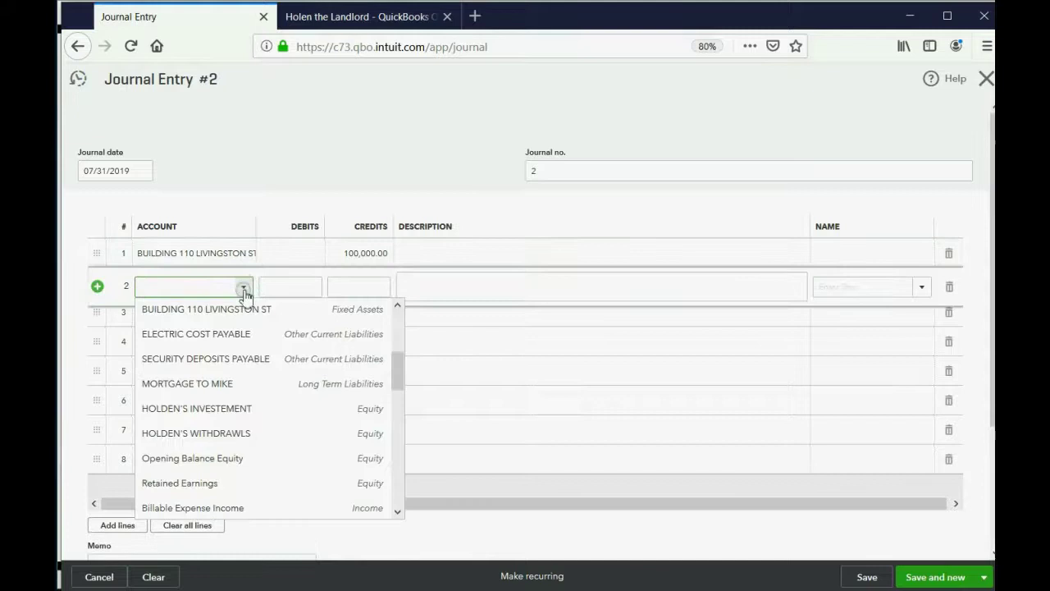
pyautogui.scroll(1, 254, 353)
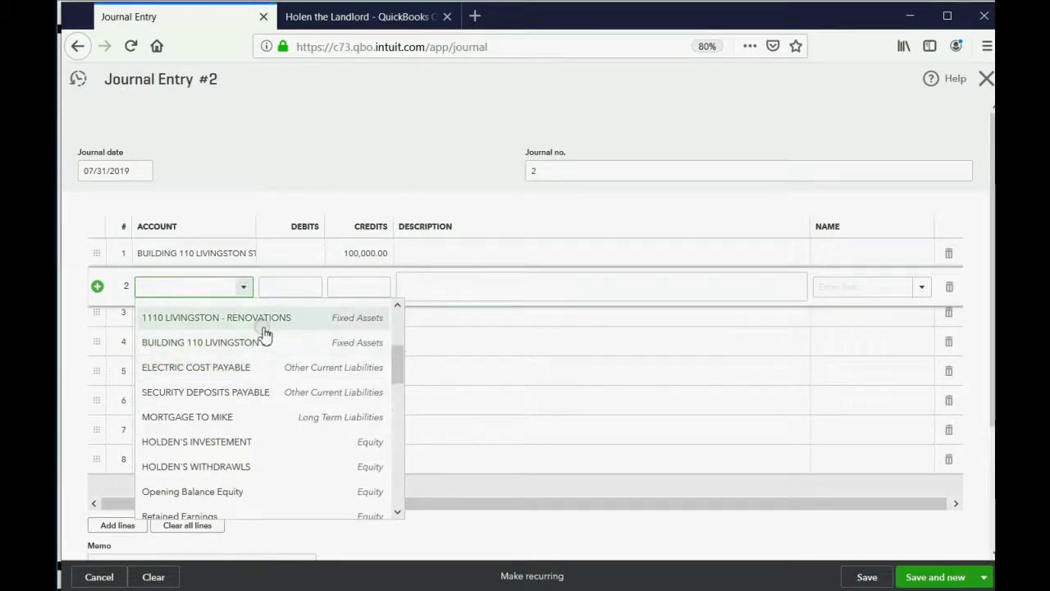
pyautogui.click(261, 324)
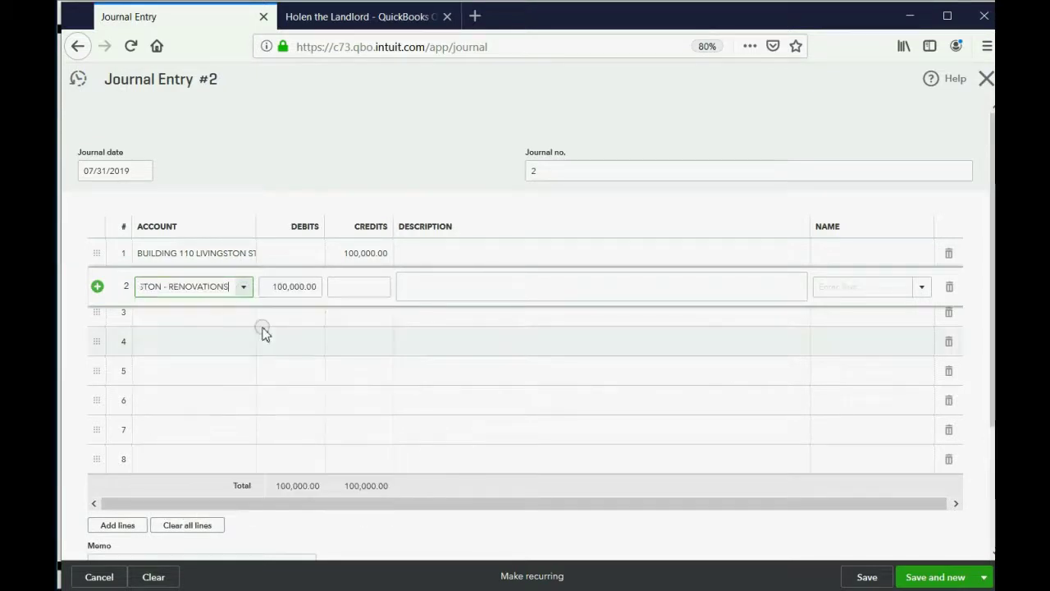
pyautogui.click(280, 287)
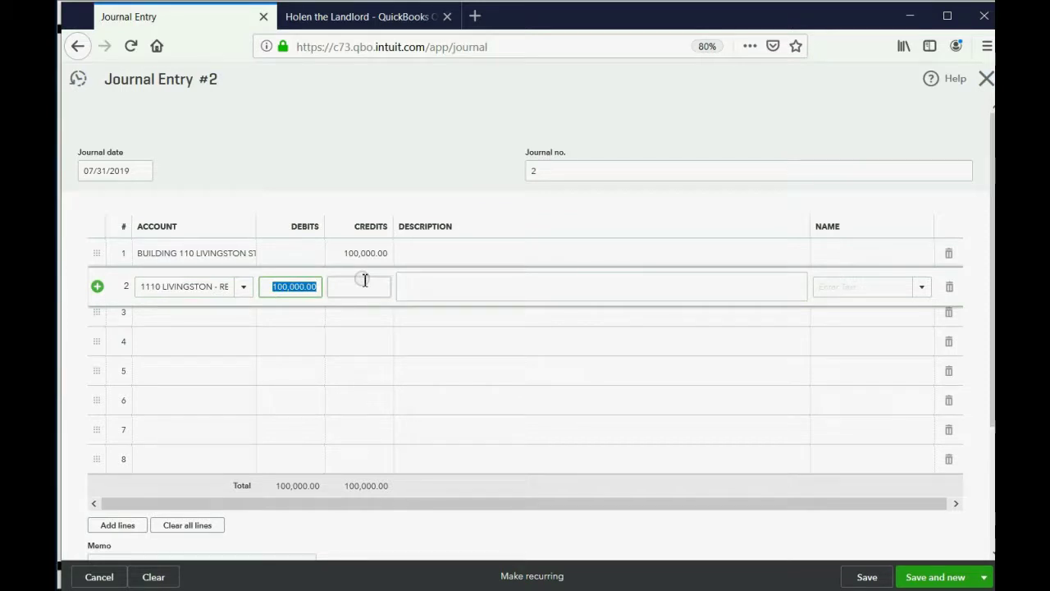
pyautogui.press('BackSpace')
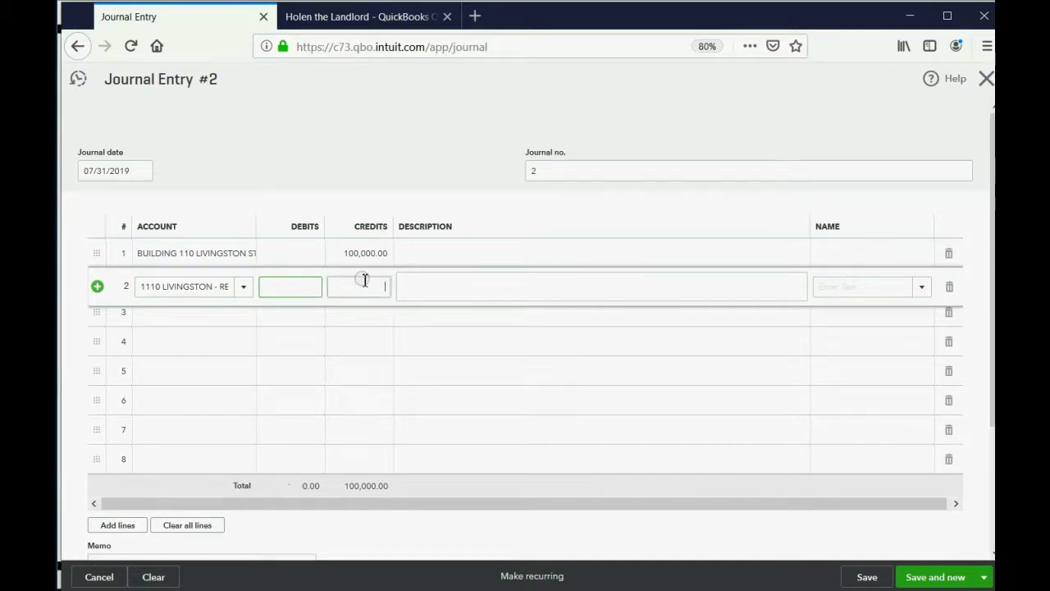
pyautogui.click(365, 280)
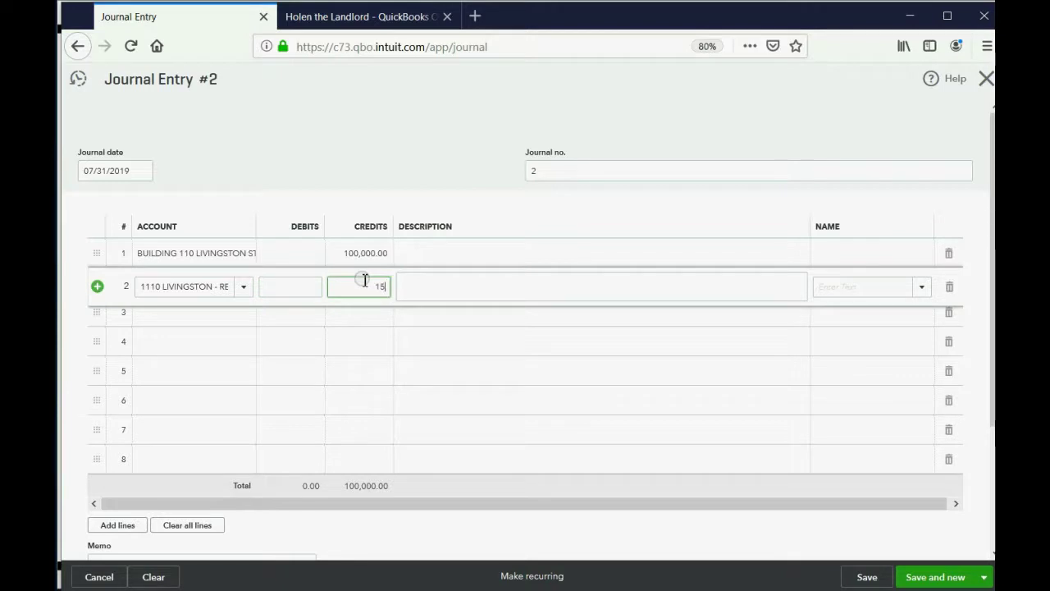
pyautogui.write('15000')
pyautogui.press('Tab')
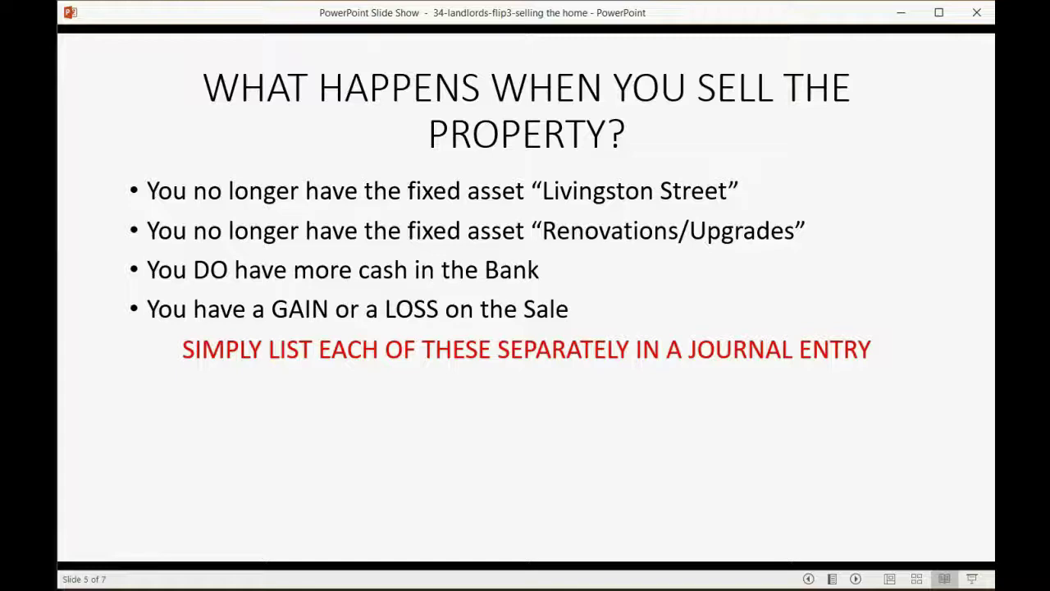
# - Step back through the Example 2, property-sale and July 31 sale slides, then return to the browser
pyautogui.click(597, 488)
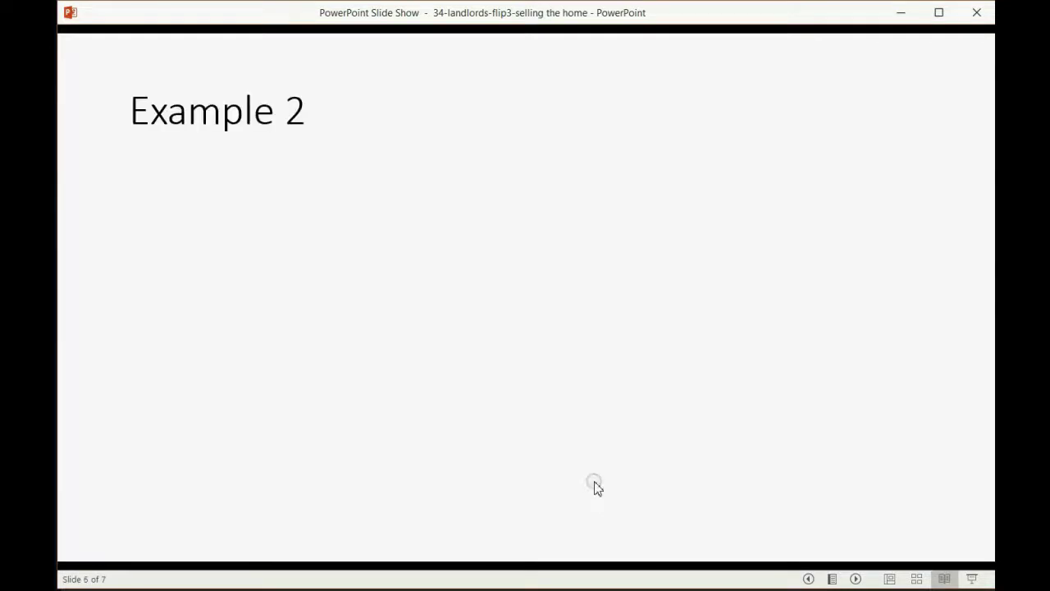
pyautogui.click(808, 579)
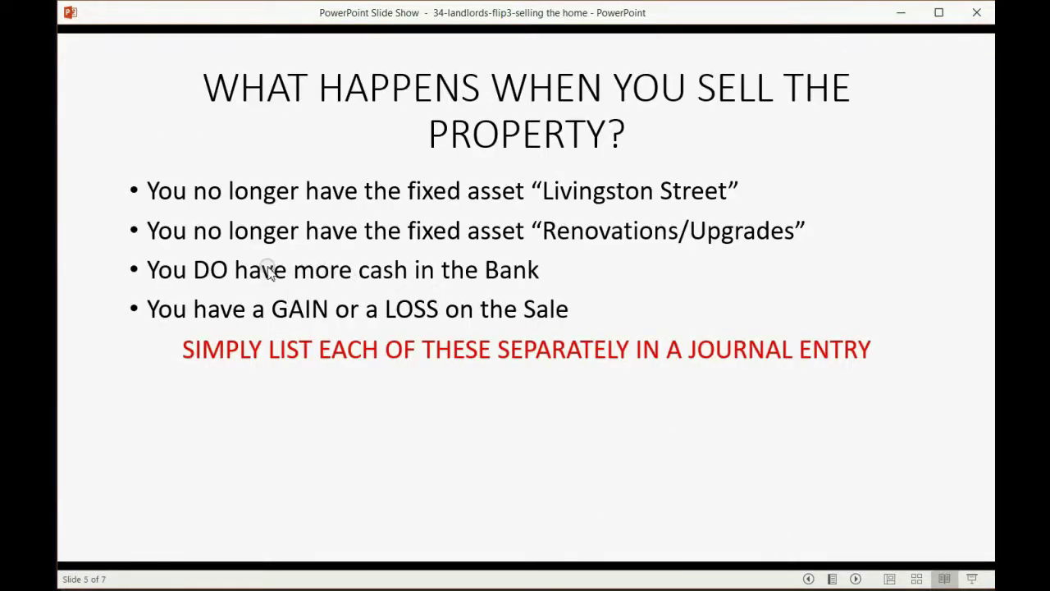
pyautogui.click(807, 578)
pyautogui.click(808, 578)
pyautogui.click(807, 578)
pyautogui.click(808, 578)
pyautogui.click(808, 579)
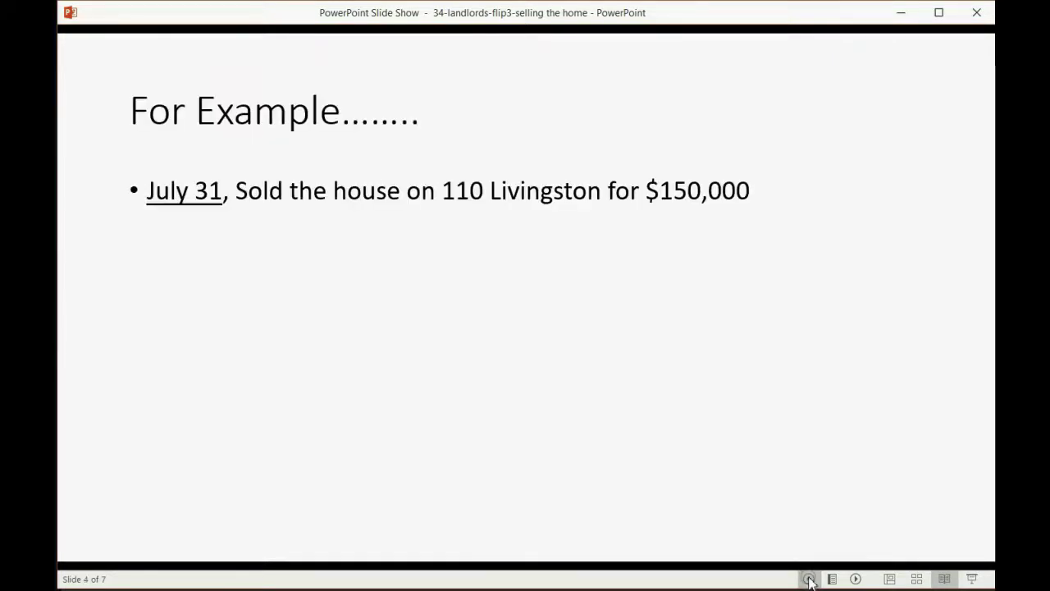
pyautogui.click(855, 579)
pyautogui.click(855, 579)
pyautogui.click(854, 578)
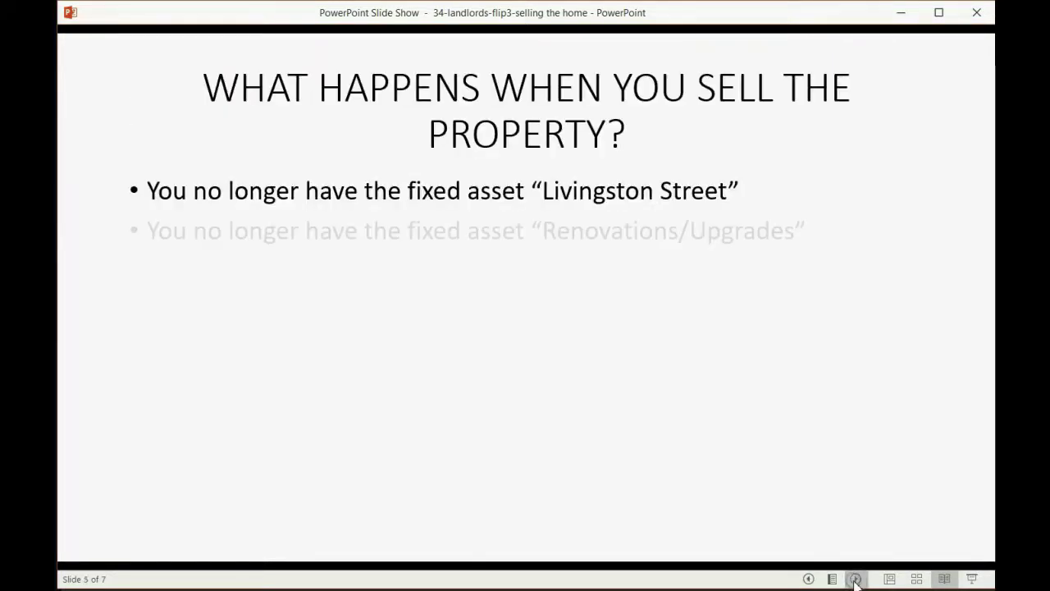
pyautogui.click(854, 578)
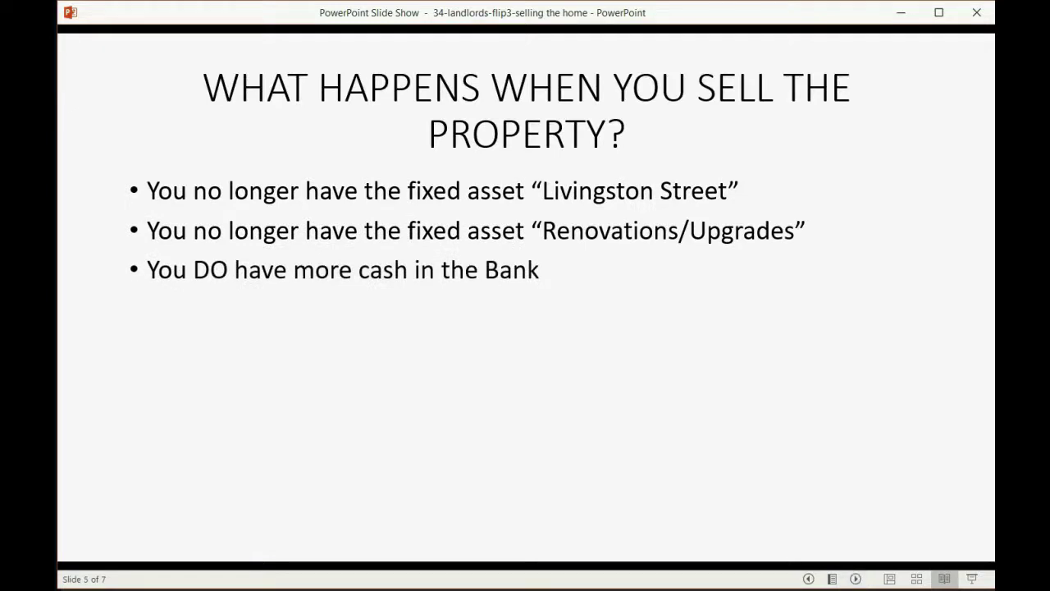
pyautogui.click(673, 575)
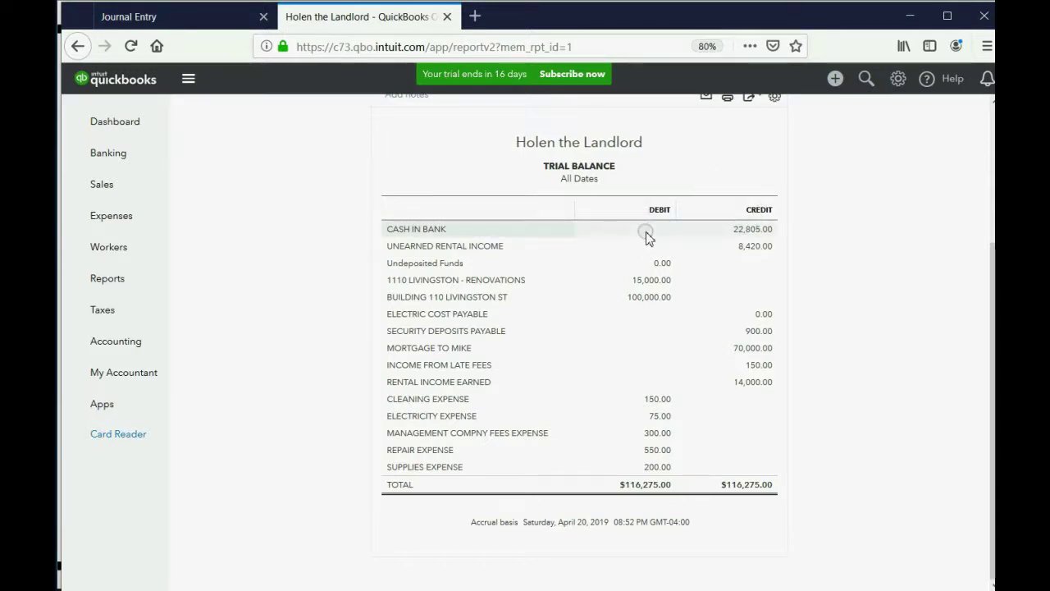
pyautogui.click(155, 17)
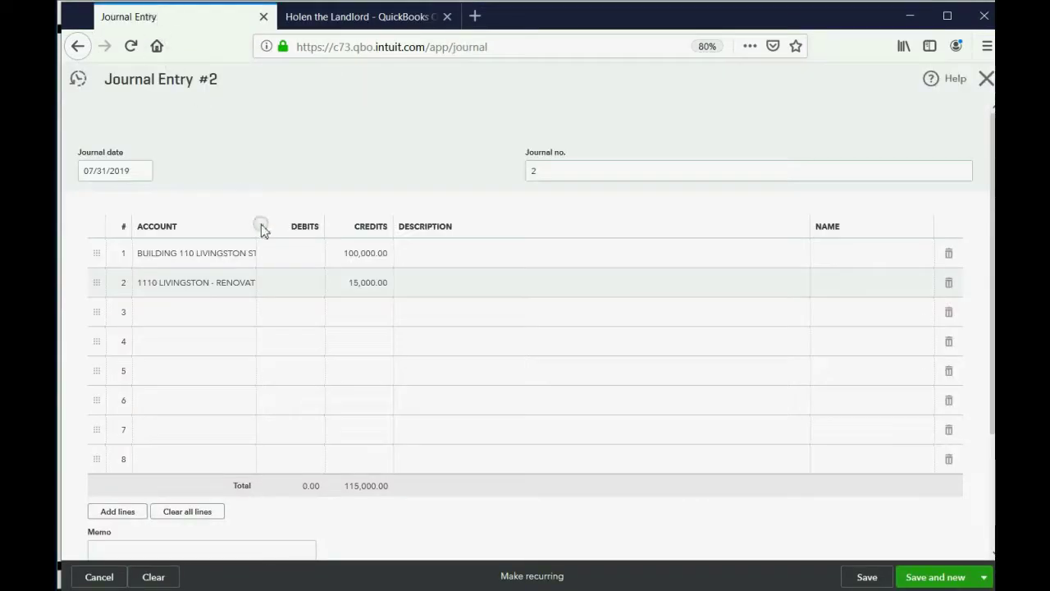
# - Debit CASH IN BANK 150,000.00 on line 3 and move on to line 4
pyautogui.click(271, 315)
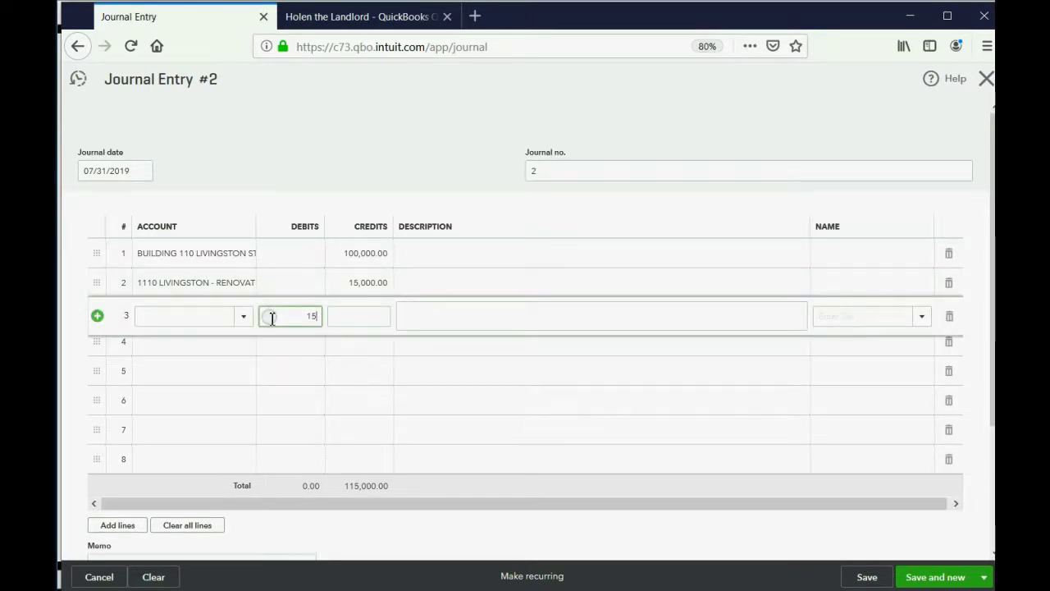
pyautogui.write('150000')
pyautogui.press('Tab')
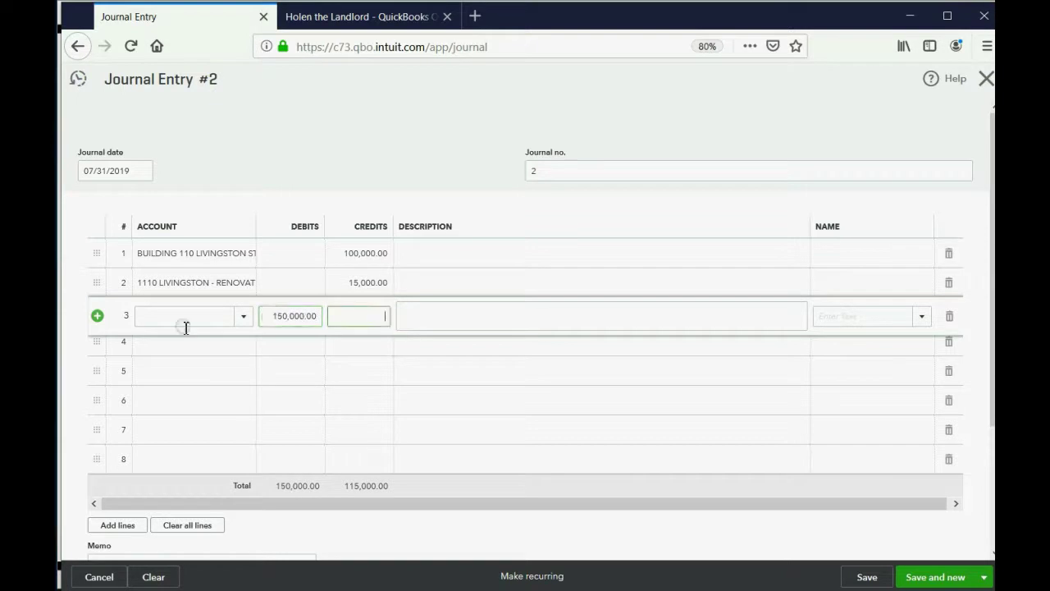
pyautogui.click(245, 320)
pyautogui.scroll(3, 241, 338)
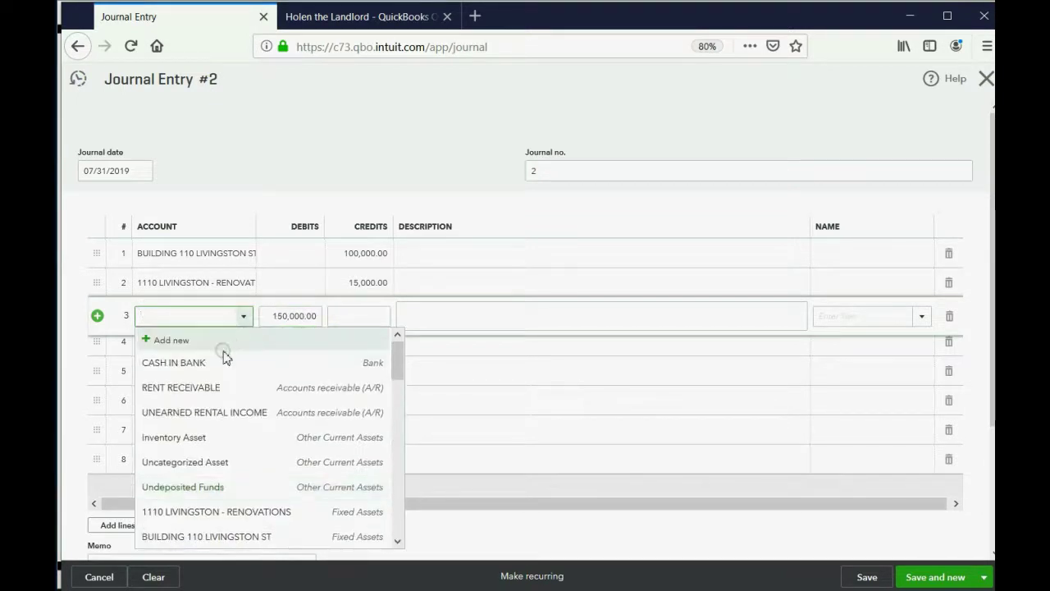
pyautogui.click(222, 364)
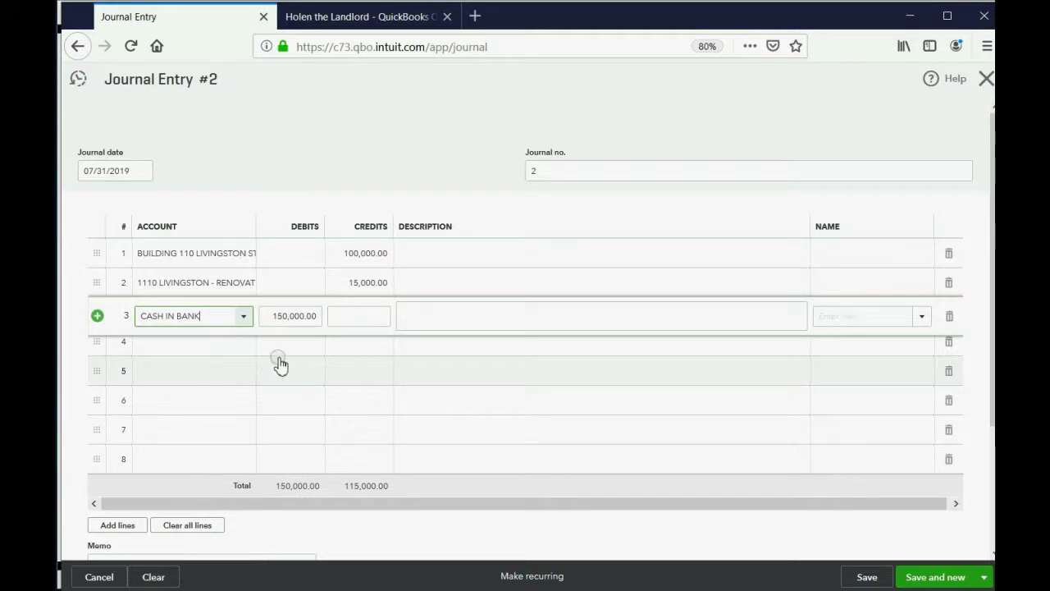
pyautogui.press('Tab')
pyautogui.press('Tab')
pyautogui.press('Tab')
pyautogui.press('Tab')
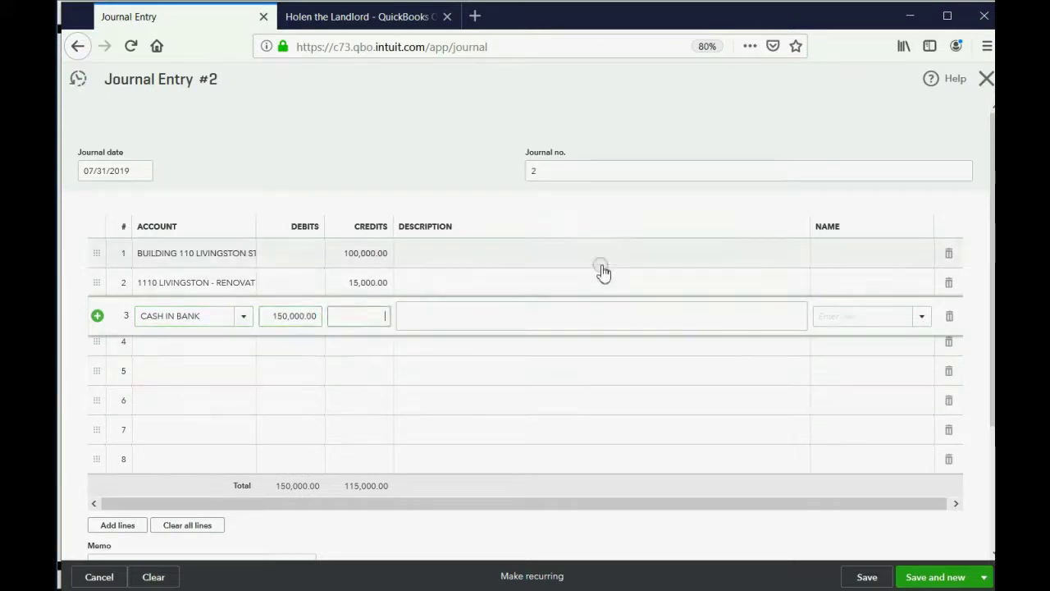
pyautogui.press('Tab')
pyautogui.press('Tab')
pyautogui.press('Tab')
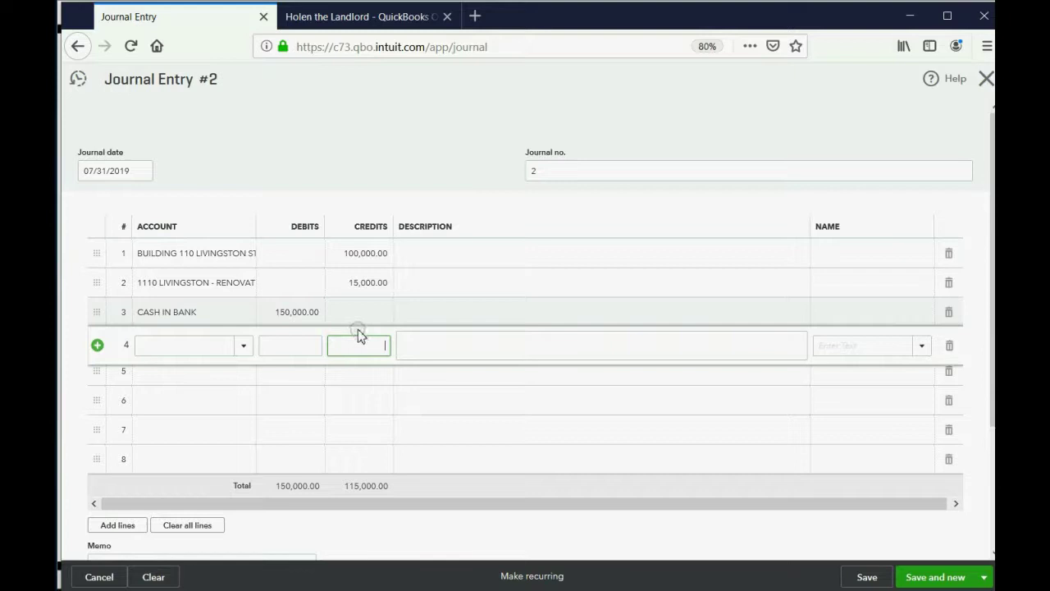
# - Review lines 1–3 and enter a 35,000.00 credit on line 4
pyautogui.click(366, 256)
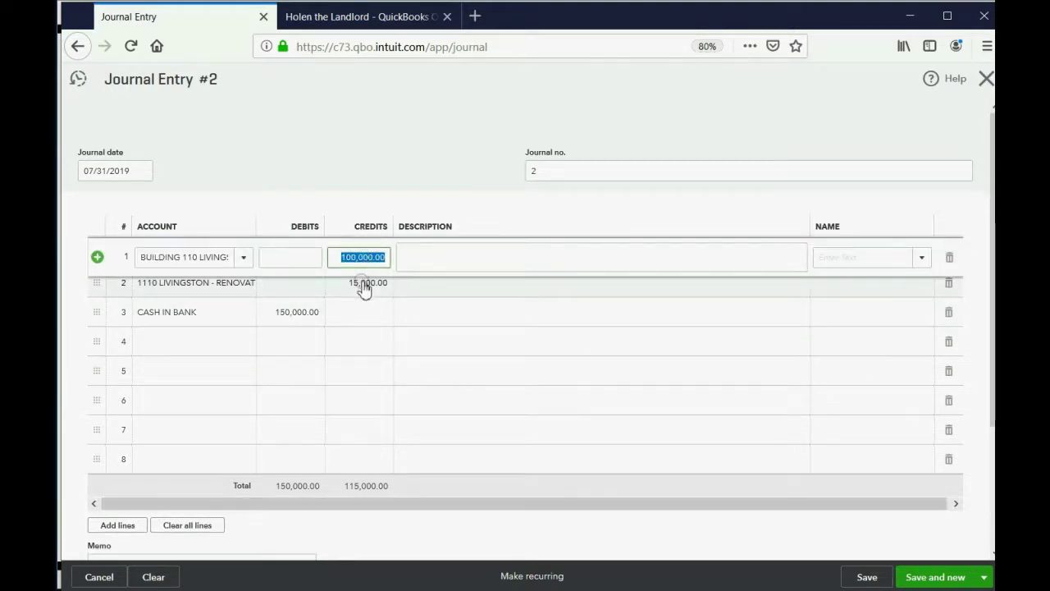
pyautogui.click(364, 284)
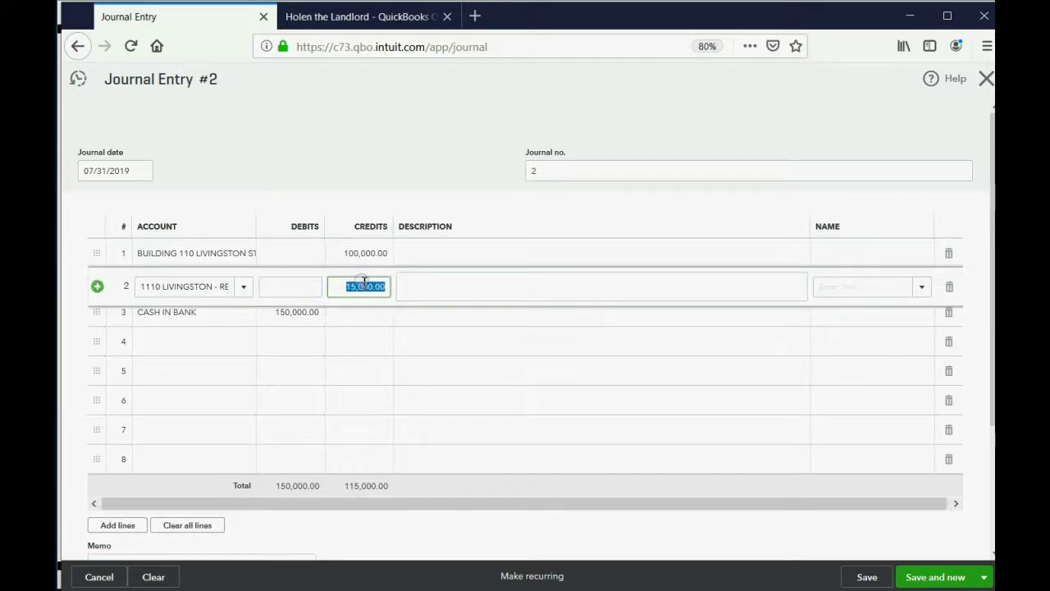
pyautogui.click(312, 318)
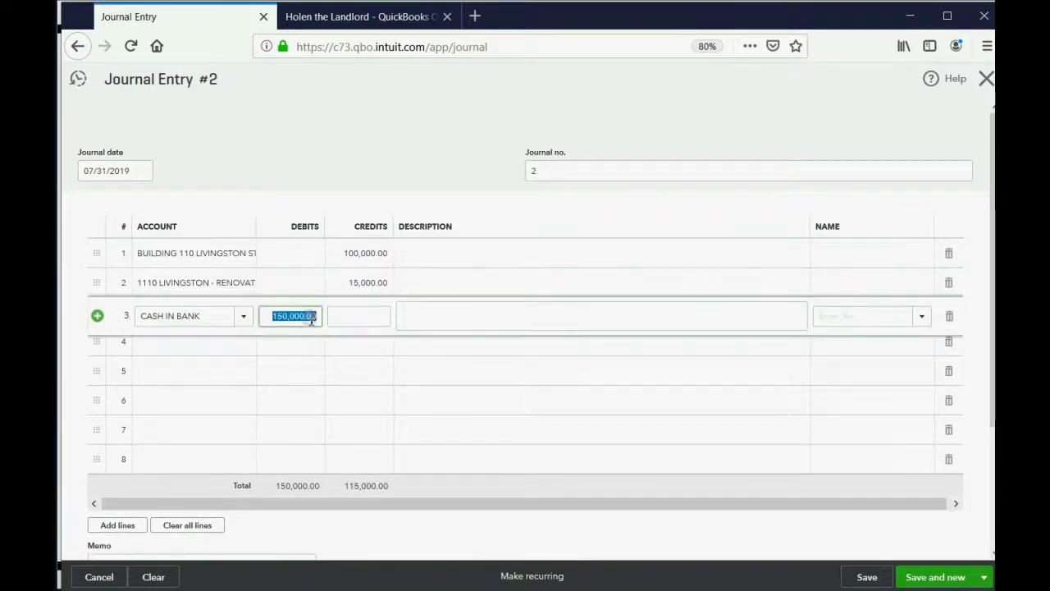
pyautogui.click(304, 342)
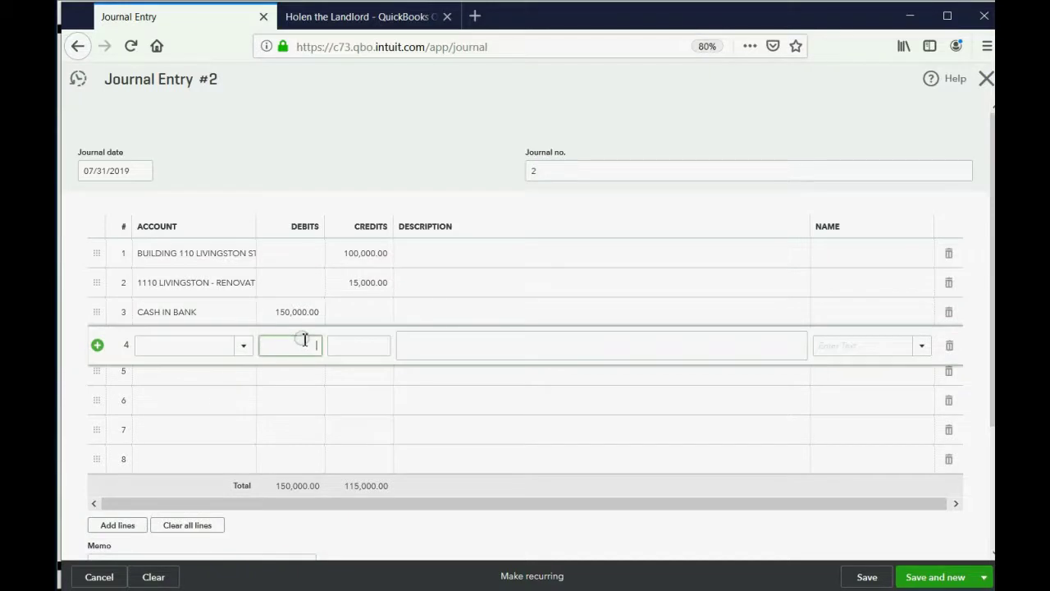
pyautogui.click(354, 340)
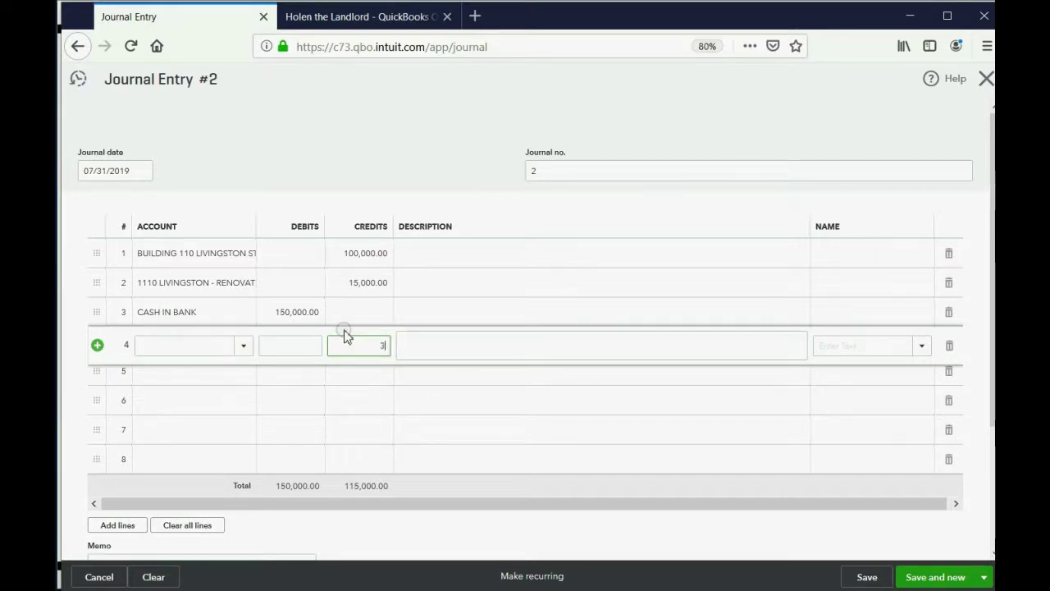
pyautogui.write('35000')
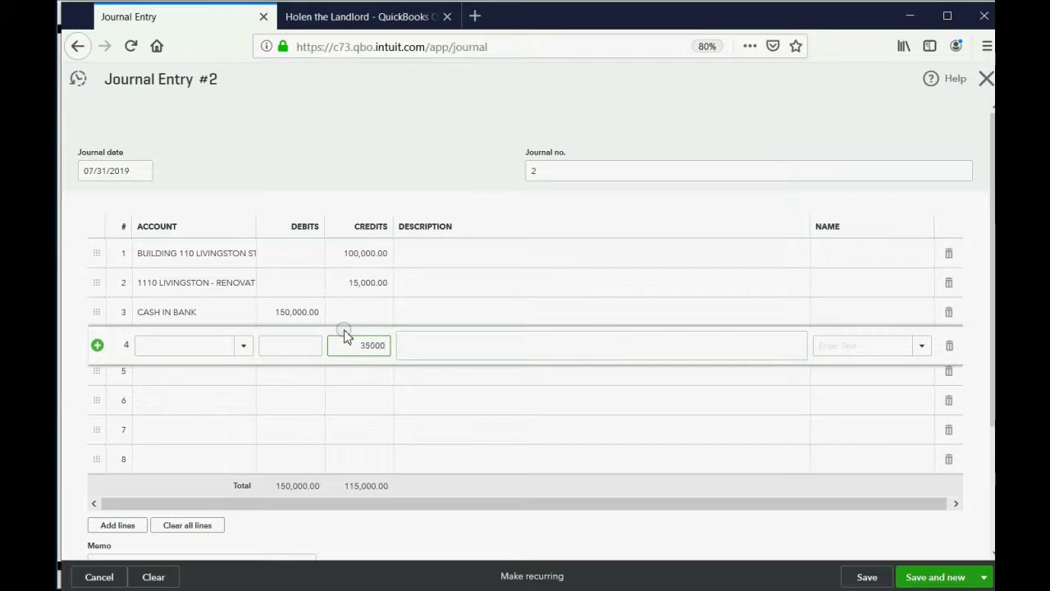
pyautogui.press('Tab')
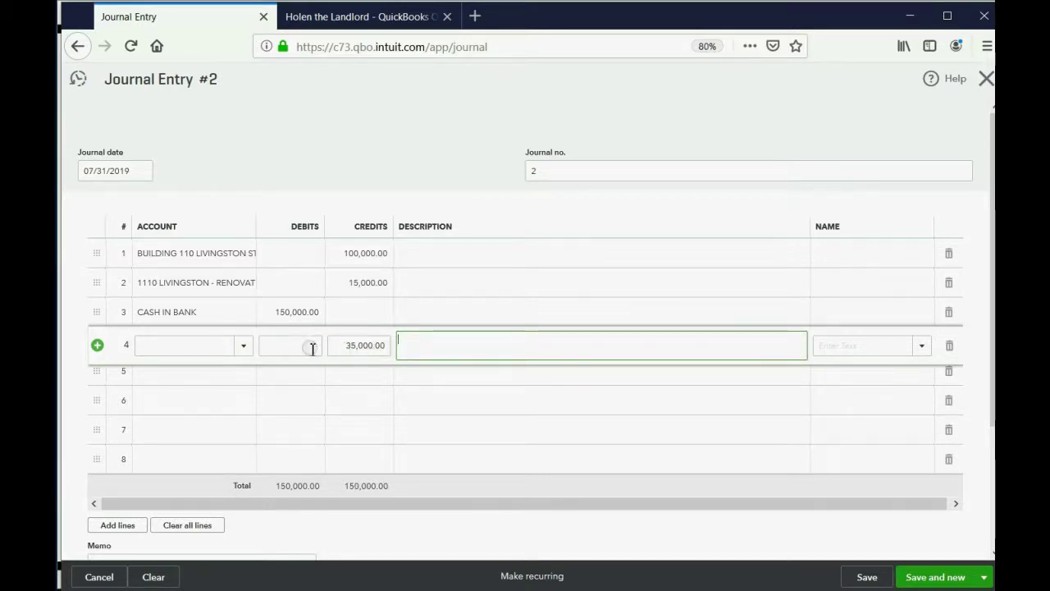
# - Recheck the line amounts and set line 4's account to GAIN ON SALE OF 110 LIVINGSTON ST
pyautogui.click(363, 345)
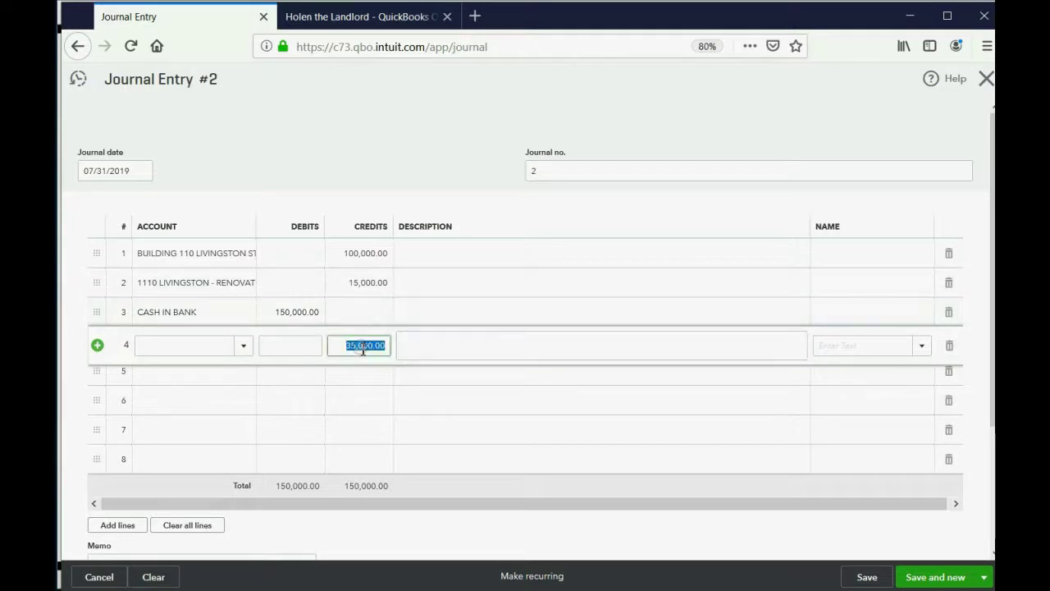
pyautogui.click(301, 316)
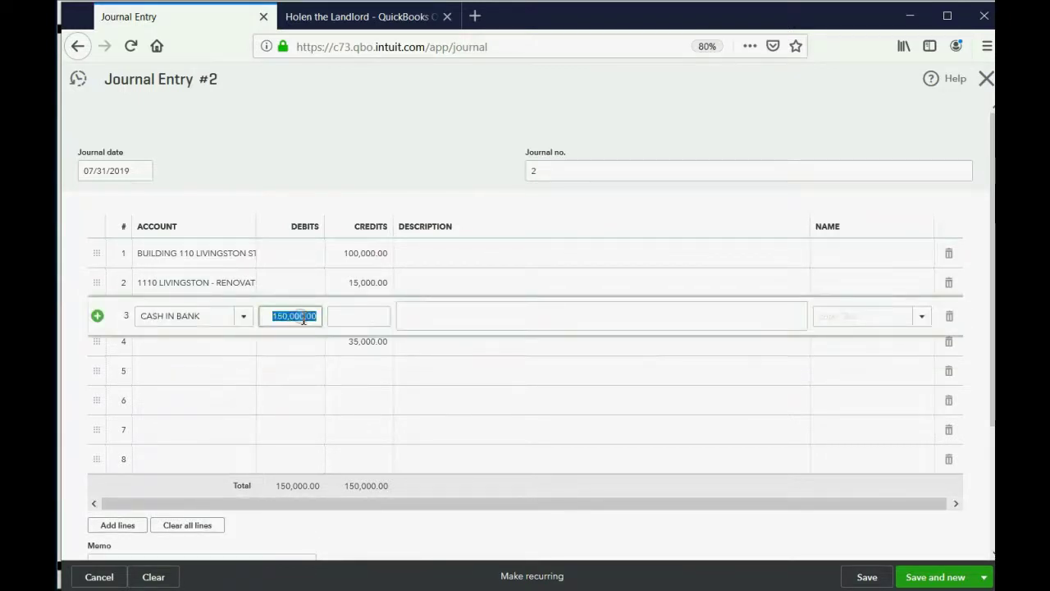
pyautogui.click(362, 254)
pyautogui.click(363, 284)
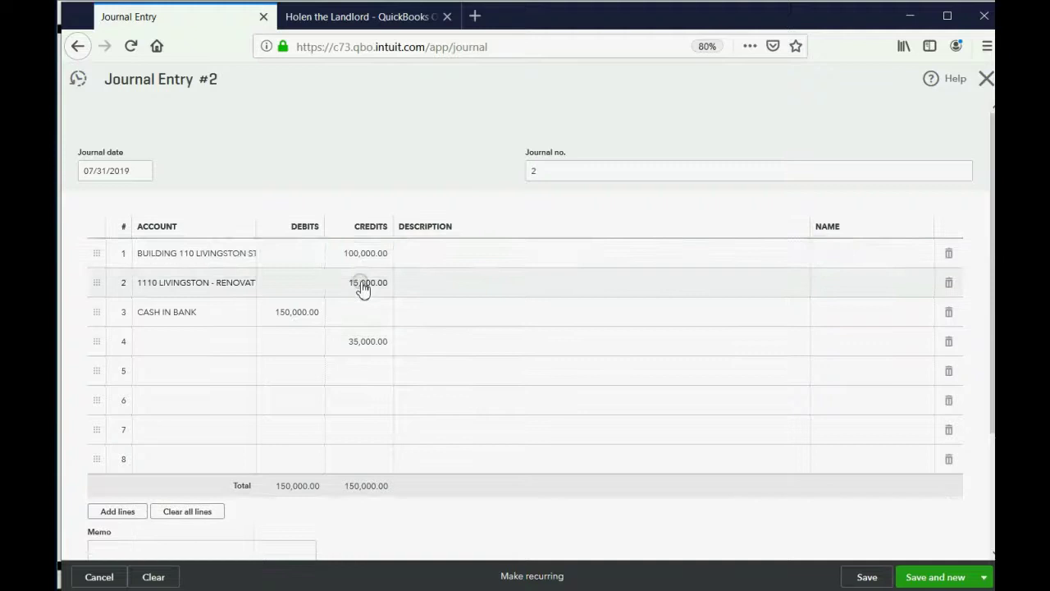
pyautogui.click(242, 346)
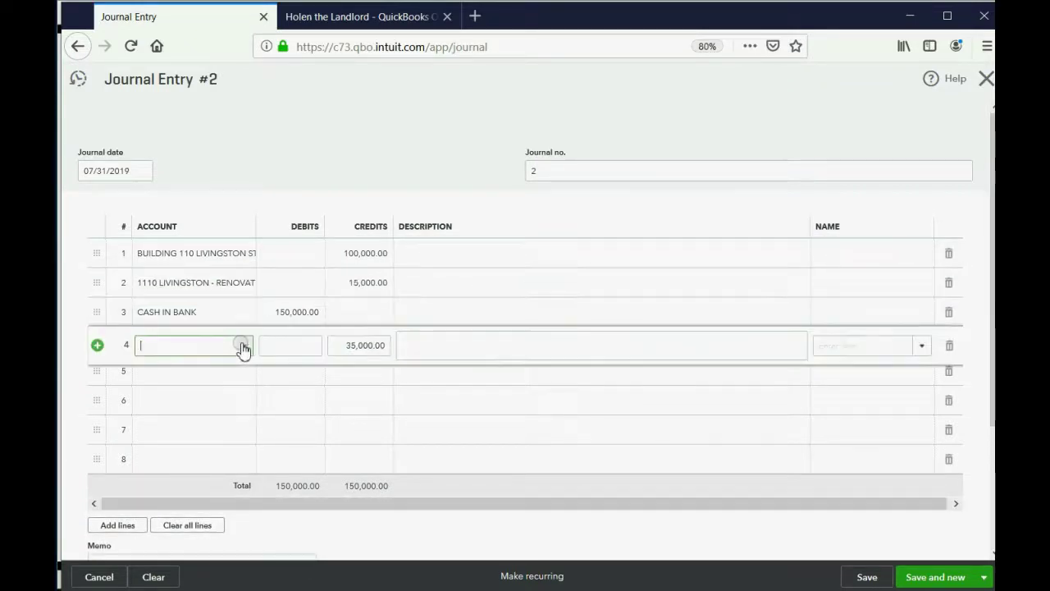
pyautogui.scroll(-1, 271, 453)
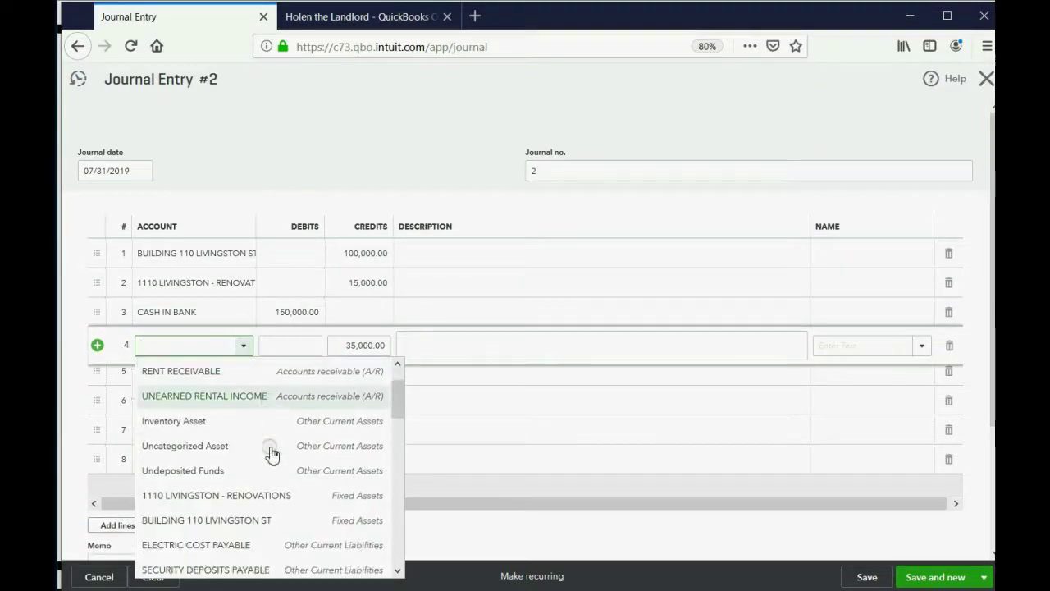
pyautogui.scroll(-5, 274, 456)
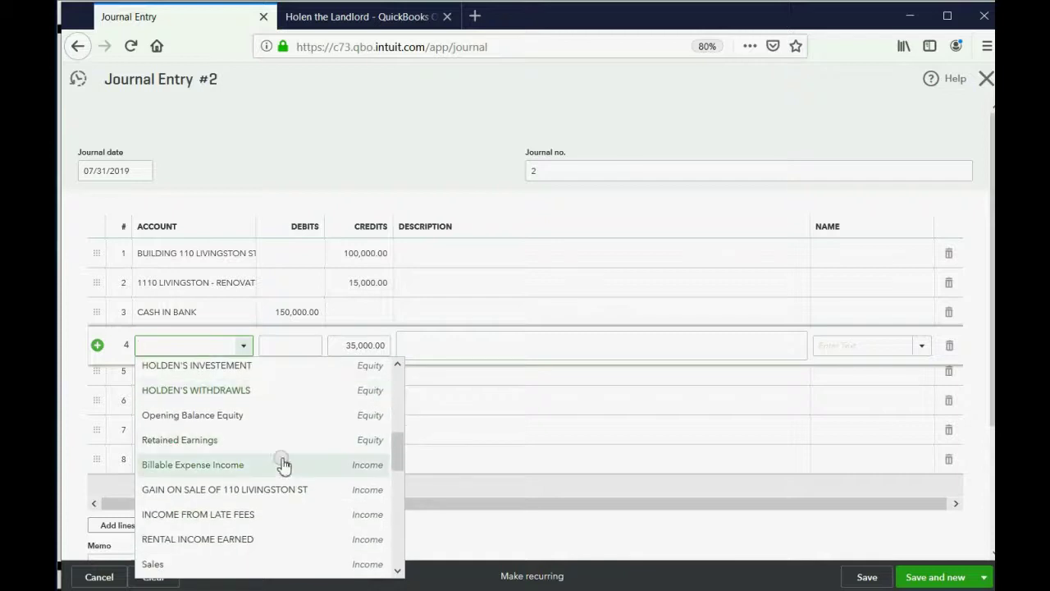
pyautogui.click(301, 489)
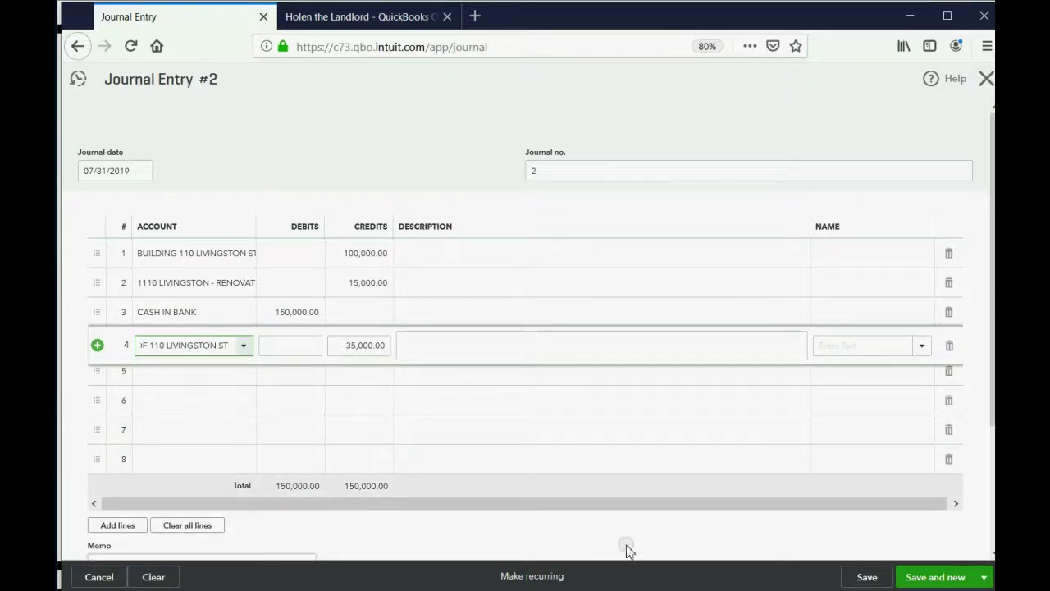
# - Save Journal Entry #2, discard the blank next entry, and close the outdated trial balance tab
pyautogui.click(941, 579)
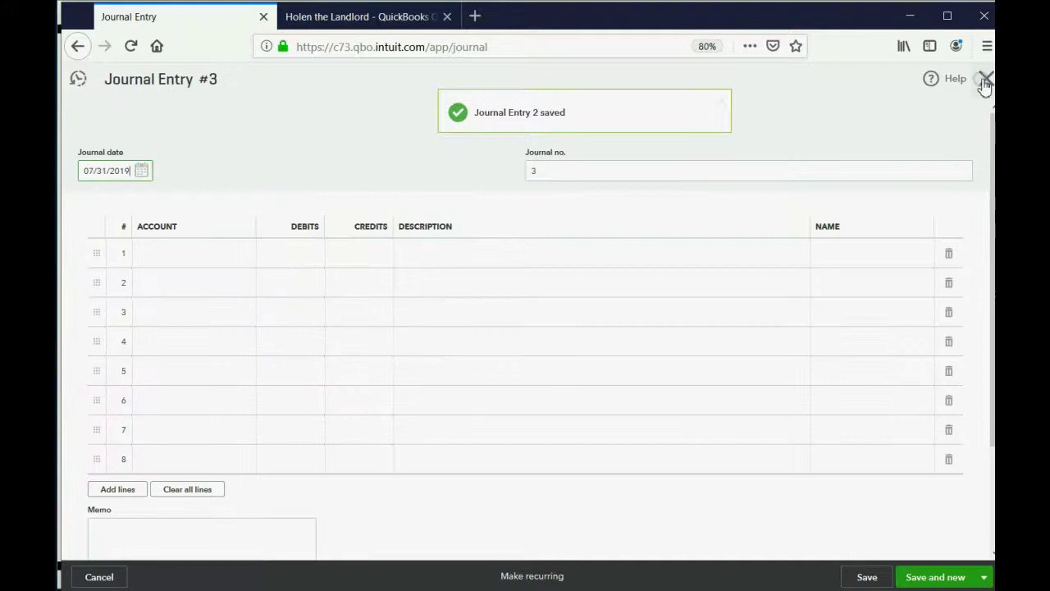
pyautogui.click(983, 80)
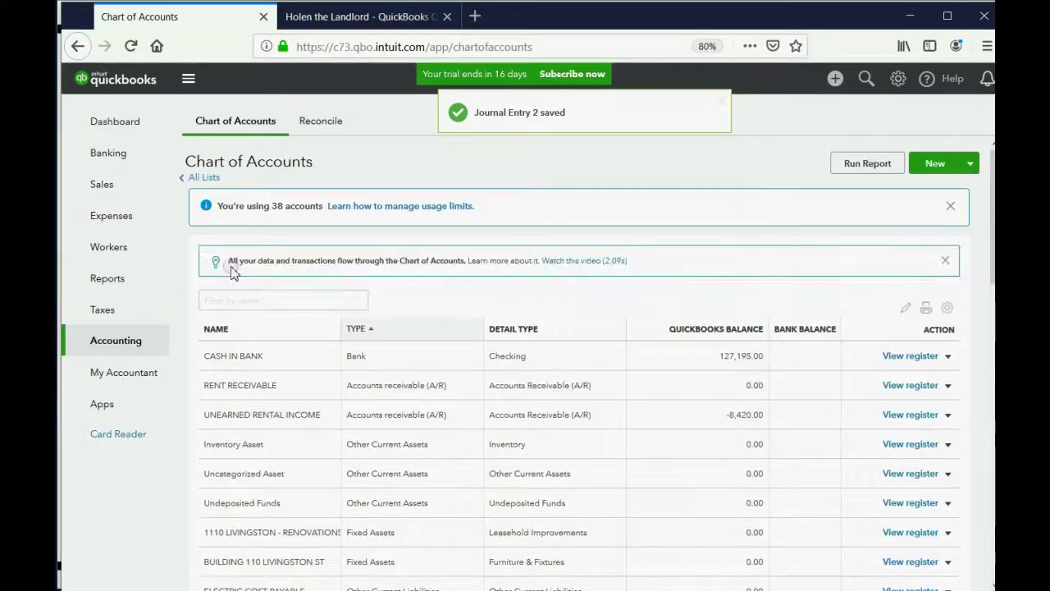
pyautogui.click(363, 16)
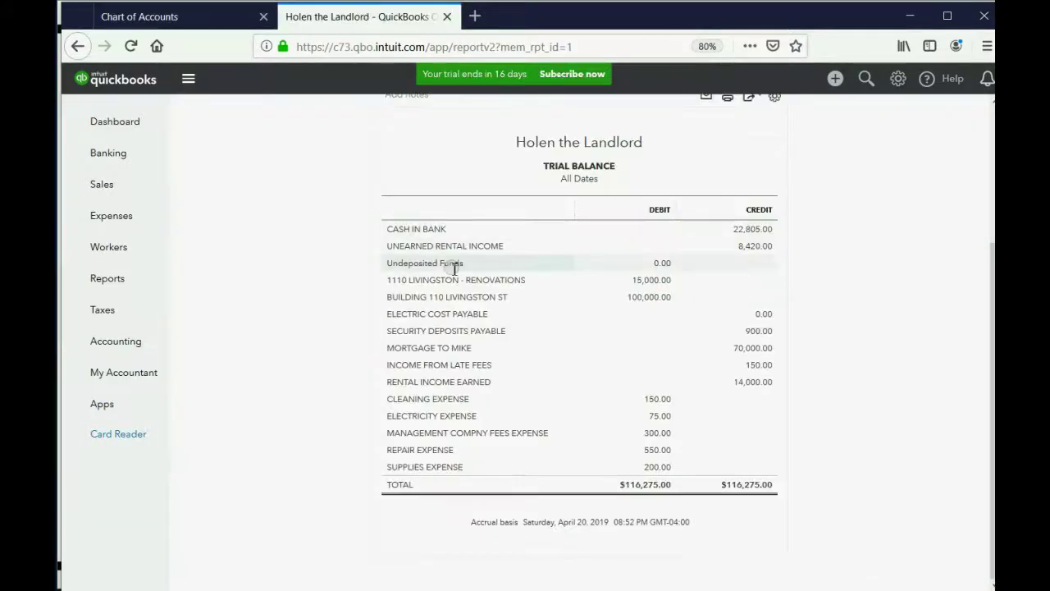
pyautogui.click(446, 16)
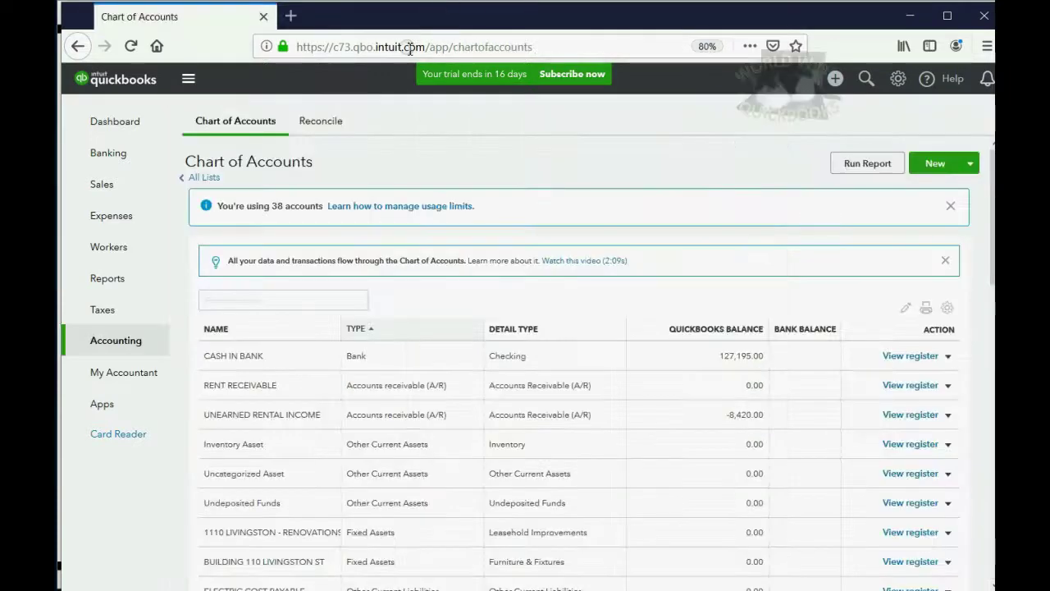
# - Review the Trial Balance-All report for the 35,000.00 gain, then return to the reports list
pyautogui.click(111, 291)
pyautogui.click(256, 499)
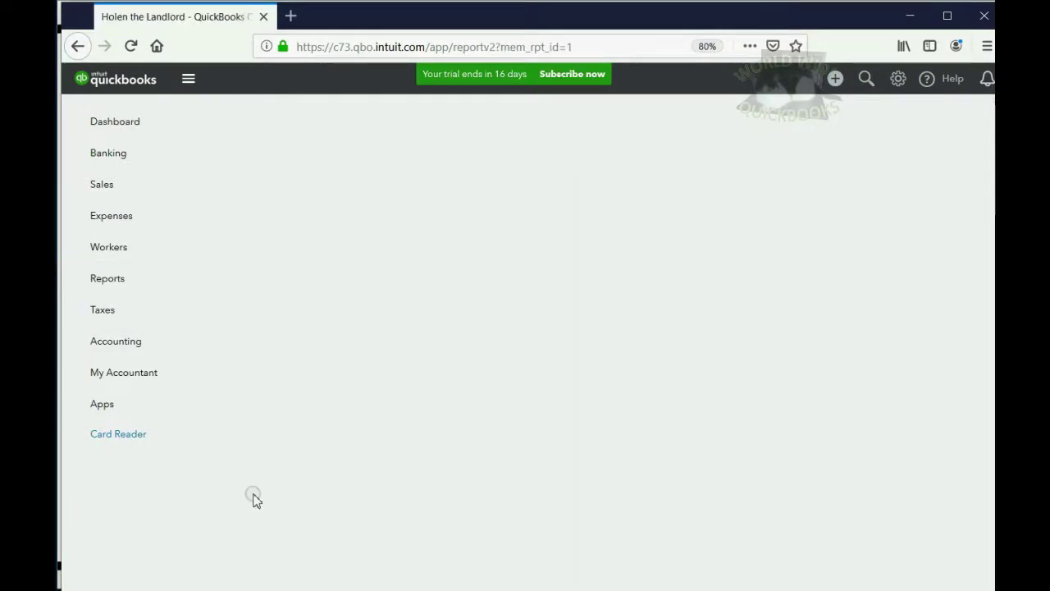
pyautogui.scroll(-3, 336, 432)
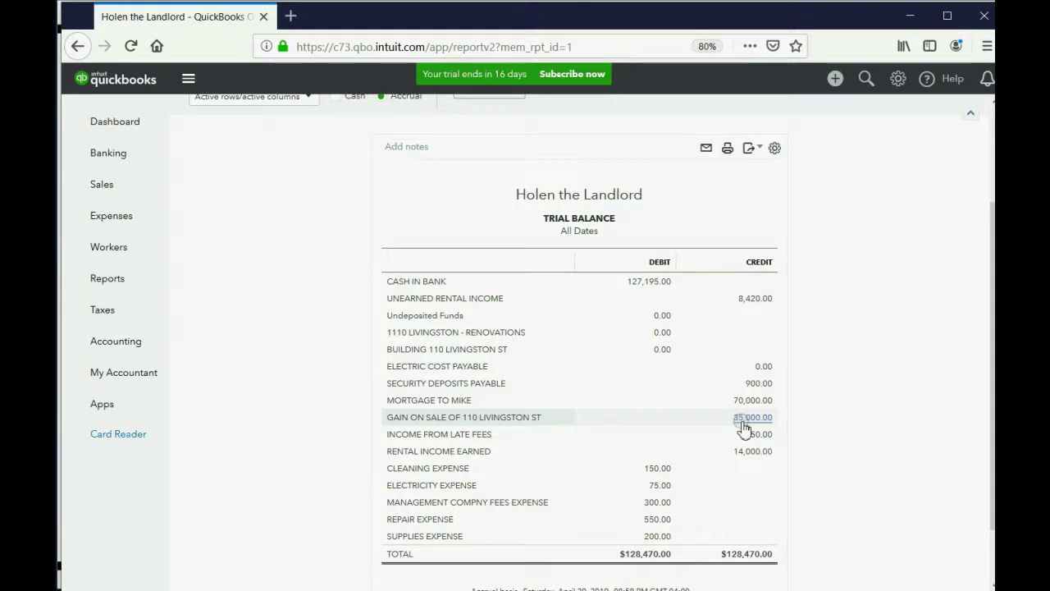
pyautogui.click(110, 280)
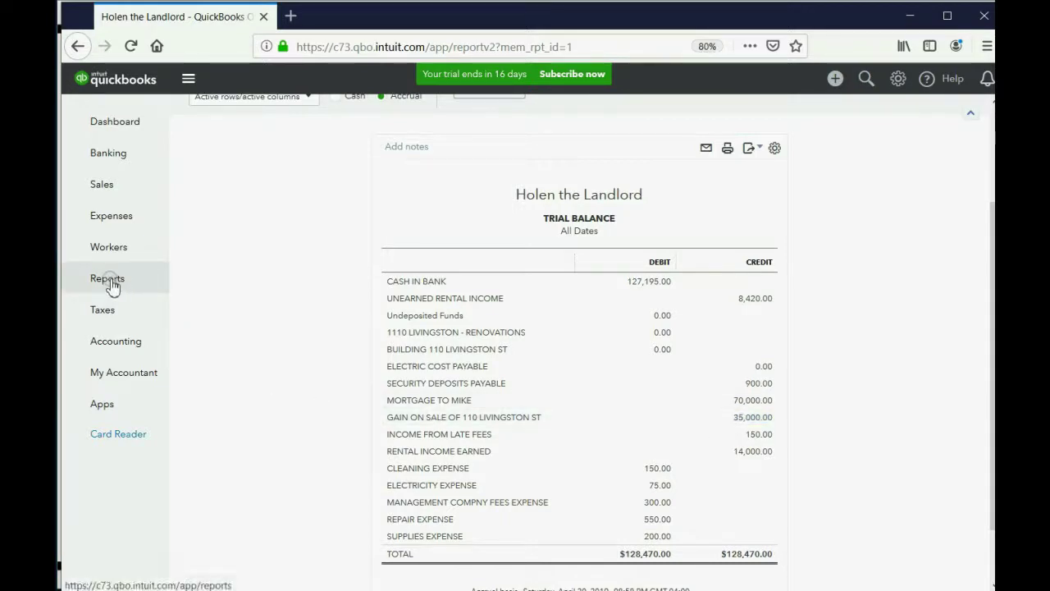
# - Review the Profit and Loss -All report's 35,000.00 gain and $47,875.00 net income, then switch to the slides
pyautogui.click(249, 320)
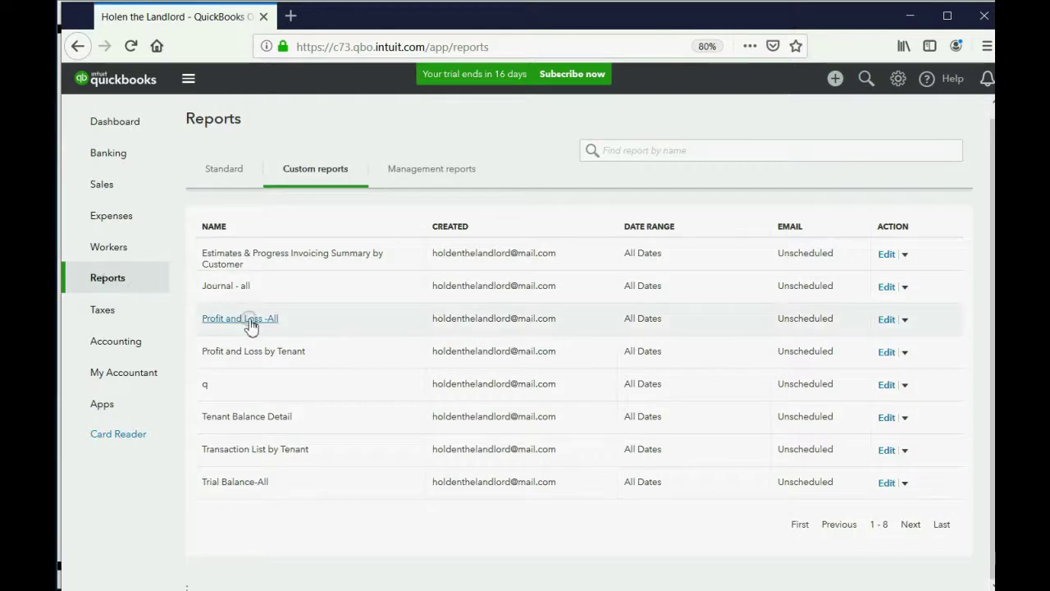
pyautogui.scroll(-3, 445, 402)
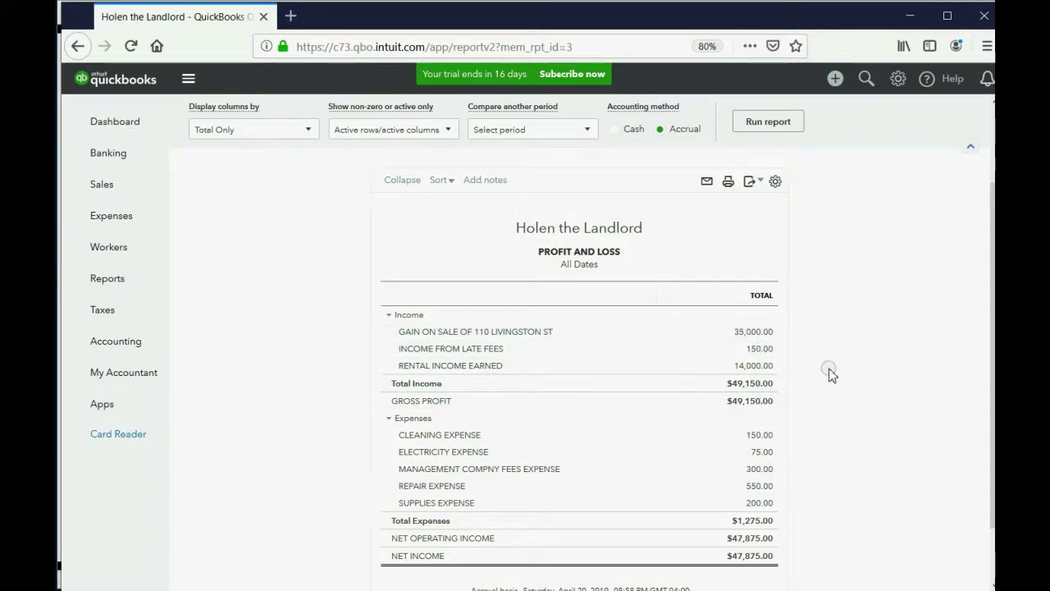
pyautogui.hotkey('alt', 'Tab')
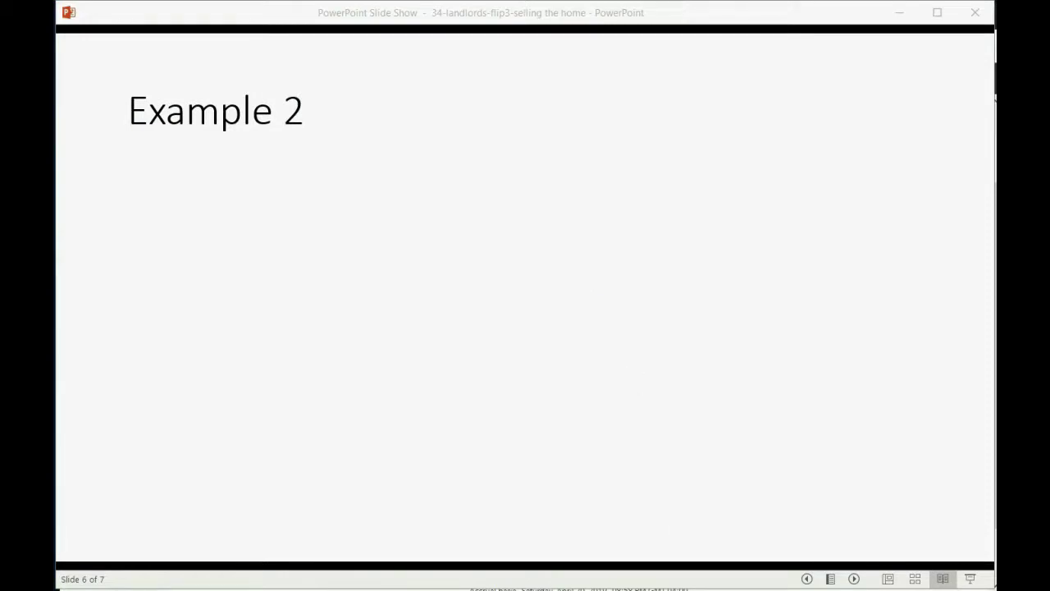
# - Back in QuickBooks, drill into the 35,000.00 gain, open Journal Entry #2, and choose Delete
pyautogui.click(681, 566)
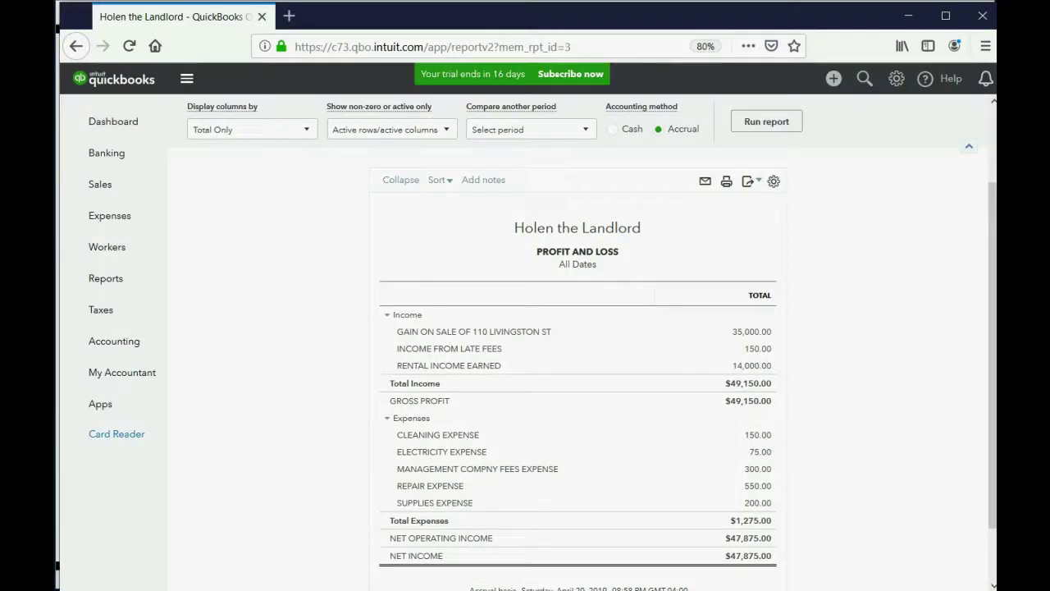
pyautogui.click(757, 340)
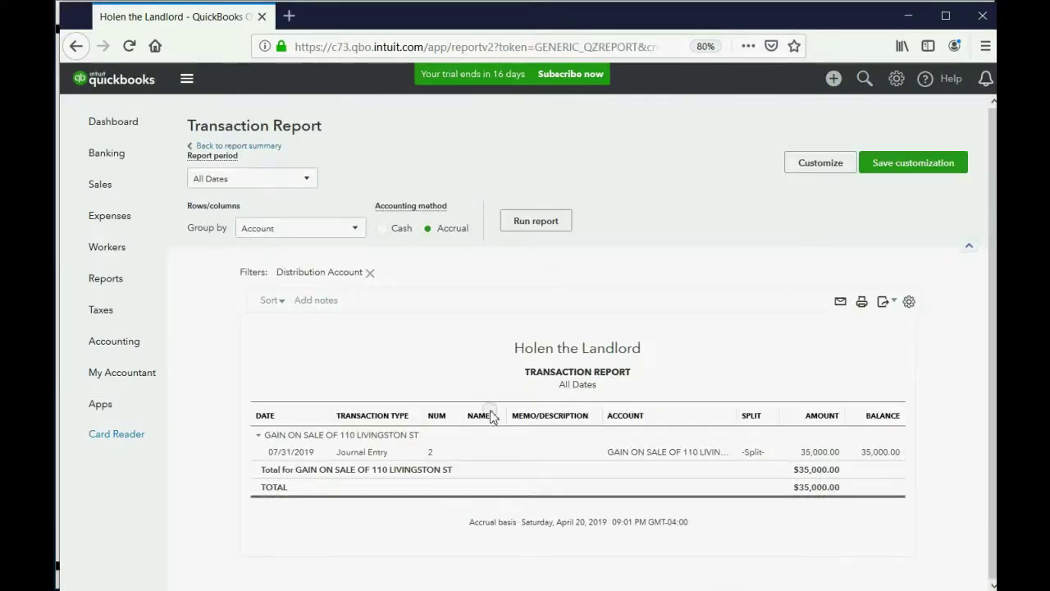
pyautogui.click(363, 454)
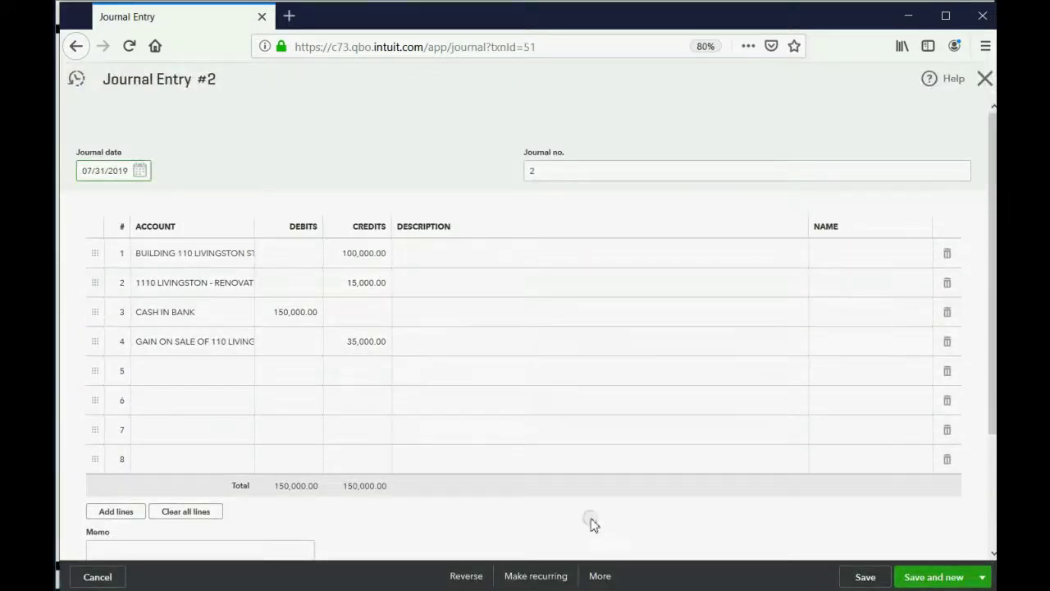
pyautogui.click(600, 576)
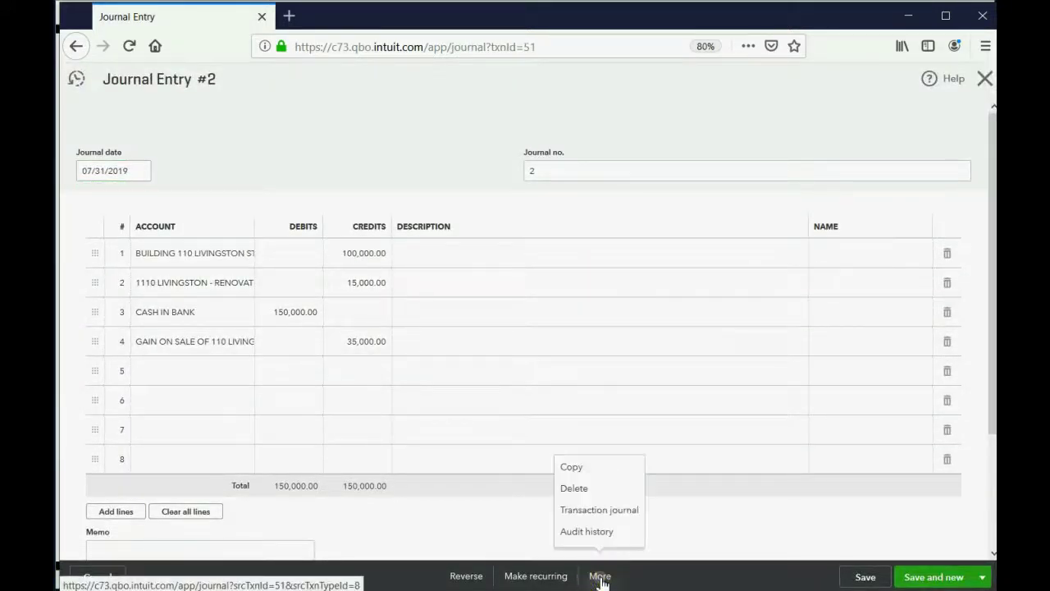
pyautogui.click(591, 489)
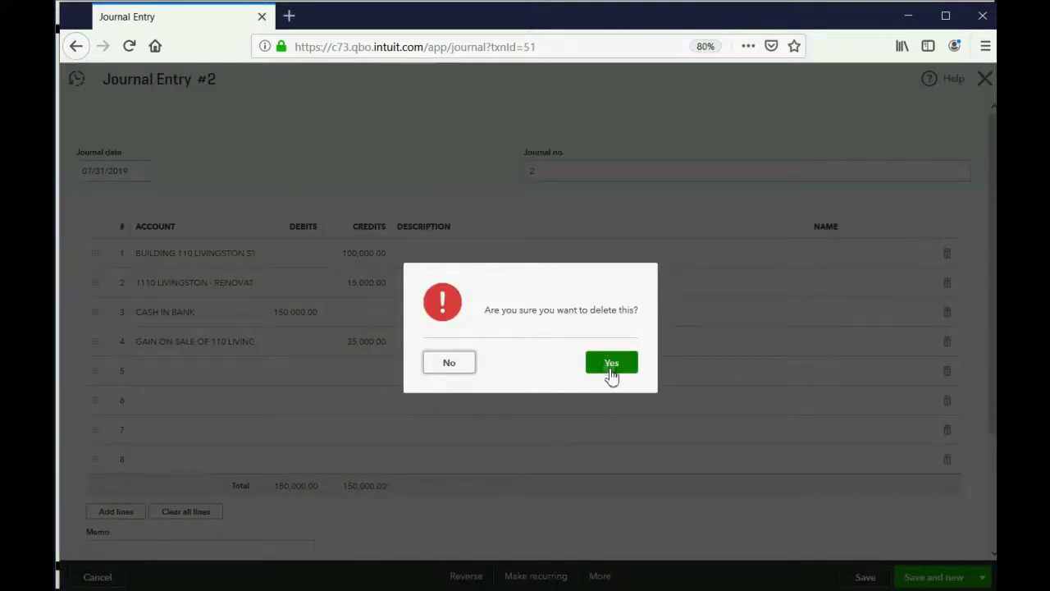
# - Confirm deleting Journal Entry #2, then reveal the July 31 $95,000 sale point on the Example 2 slide
pyautogui.click(610, 371)
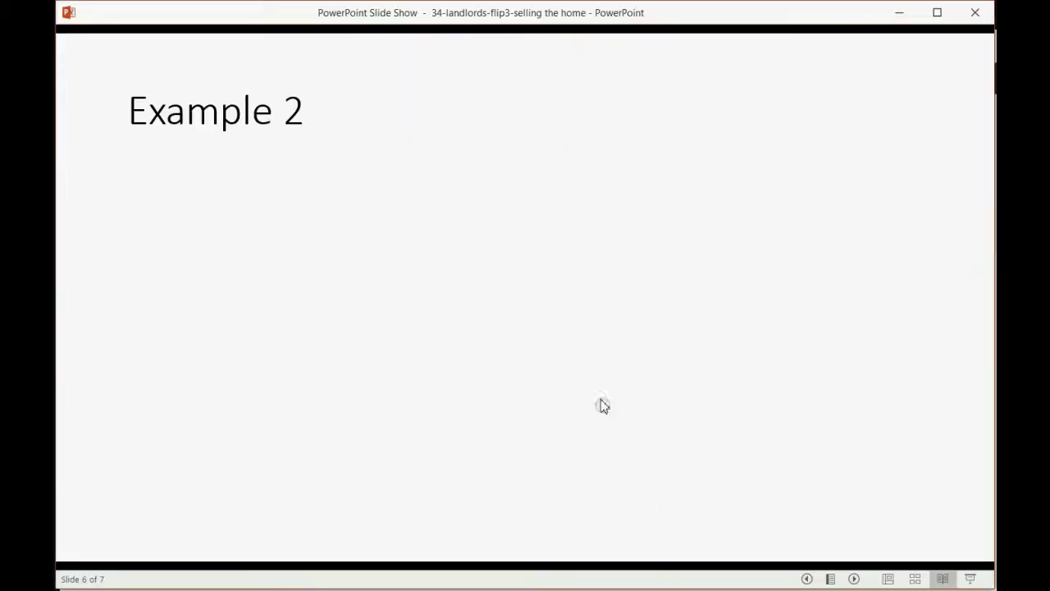
pyautogui.click(596, 382)
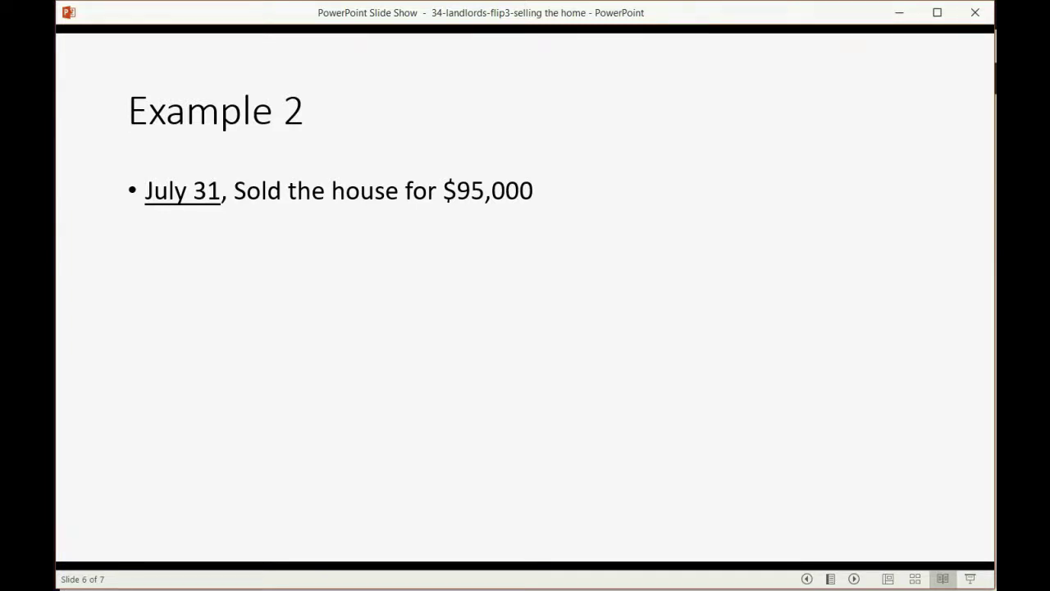
pyautogui.hotkey('alt', 'Tab')
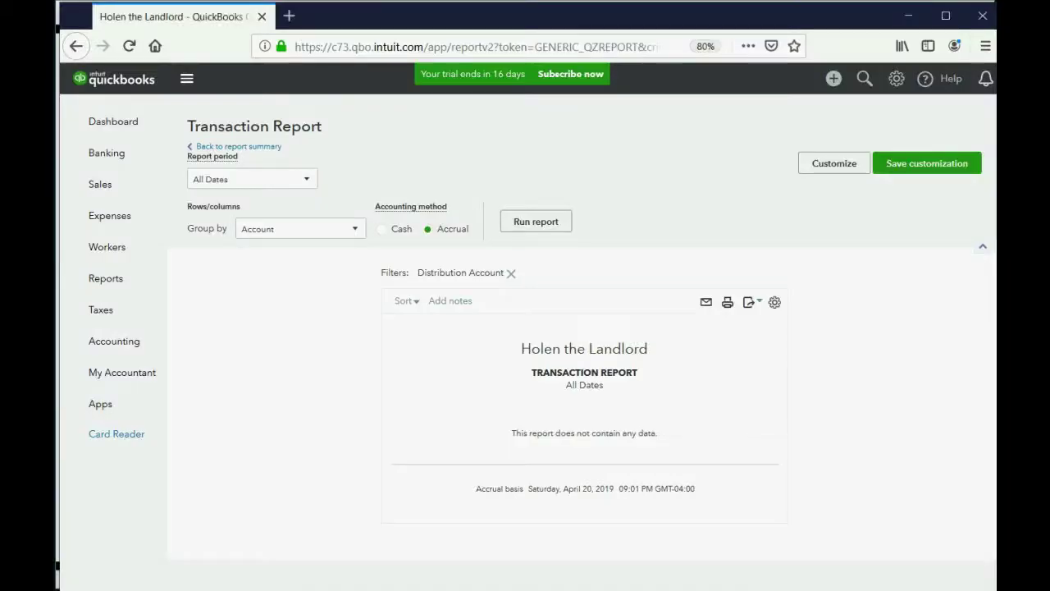
# - Create Journal Entry #3 with line 1 crediting BUILDING 110 LIVINGSTON ST 100,000.00
pyautogui.click(833, 78)
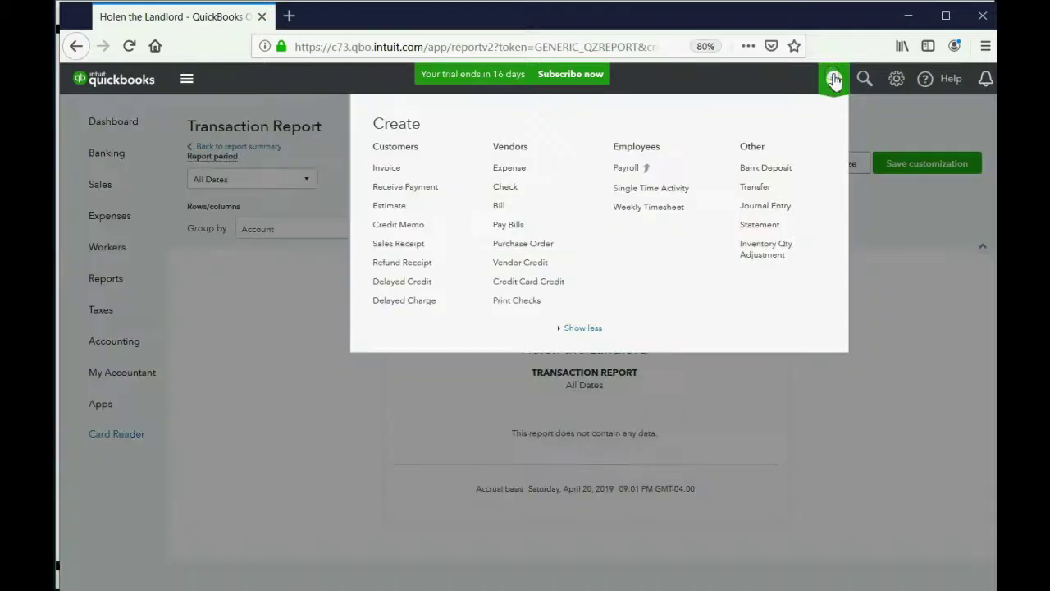
pyautogui.click(763, 207)
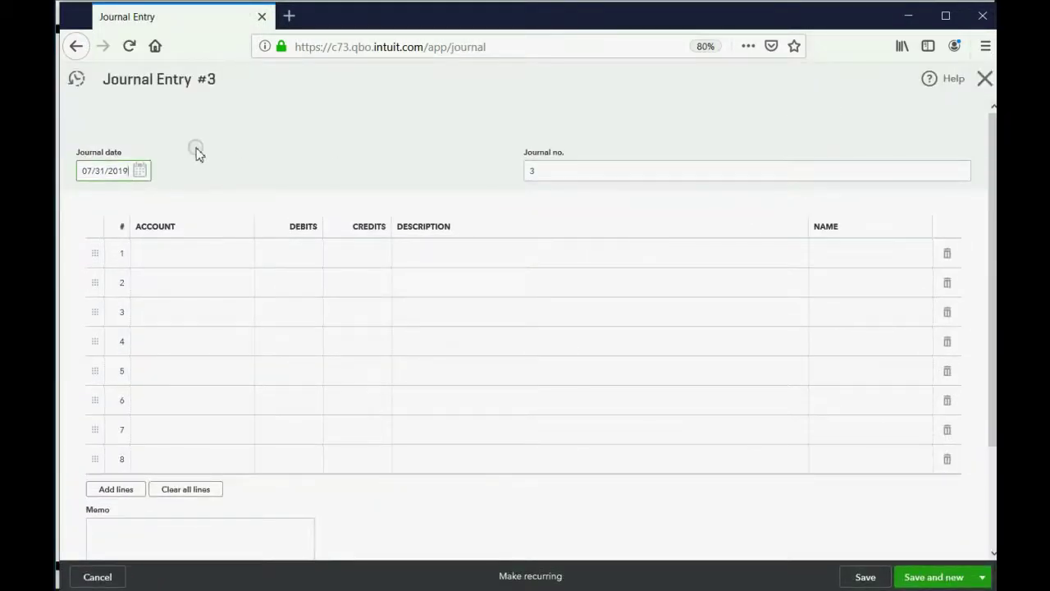
pyautogui.click(211, 261)
pyautogui.click(246, 259)
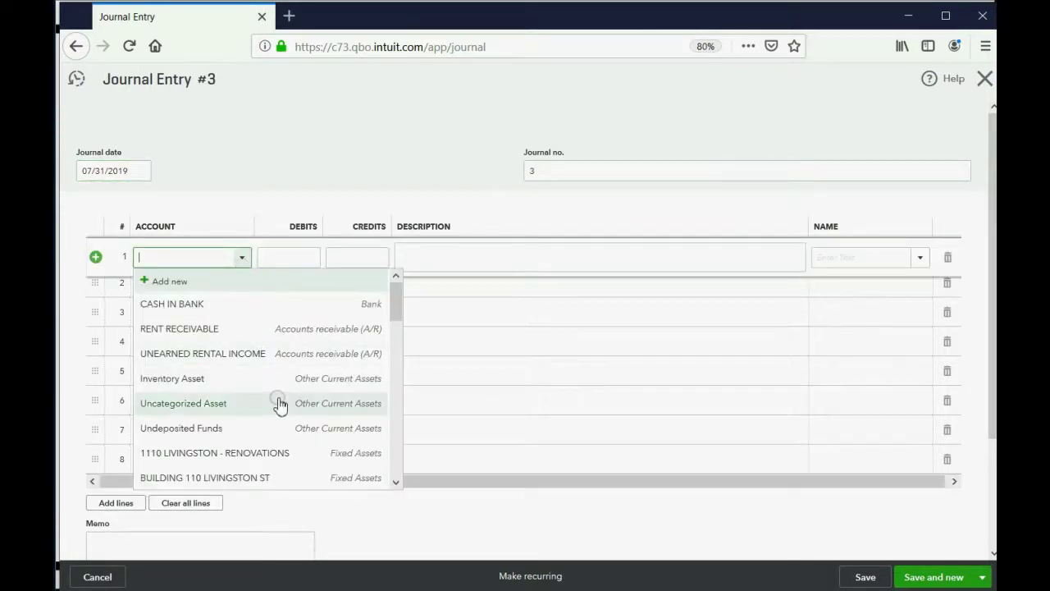
pyautogui.scroll(-2, 280, 403)
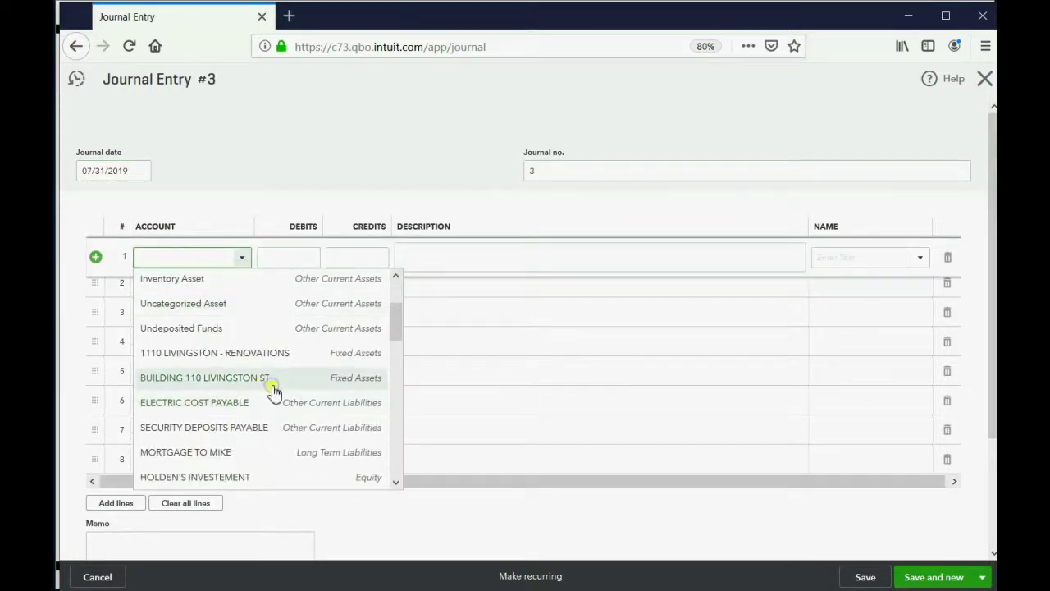
pyautogui.click(272, 381)
pyautogui.click(360, 257)
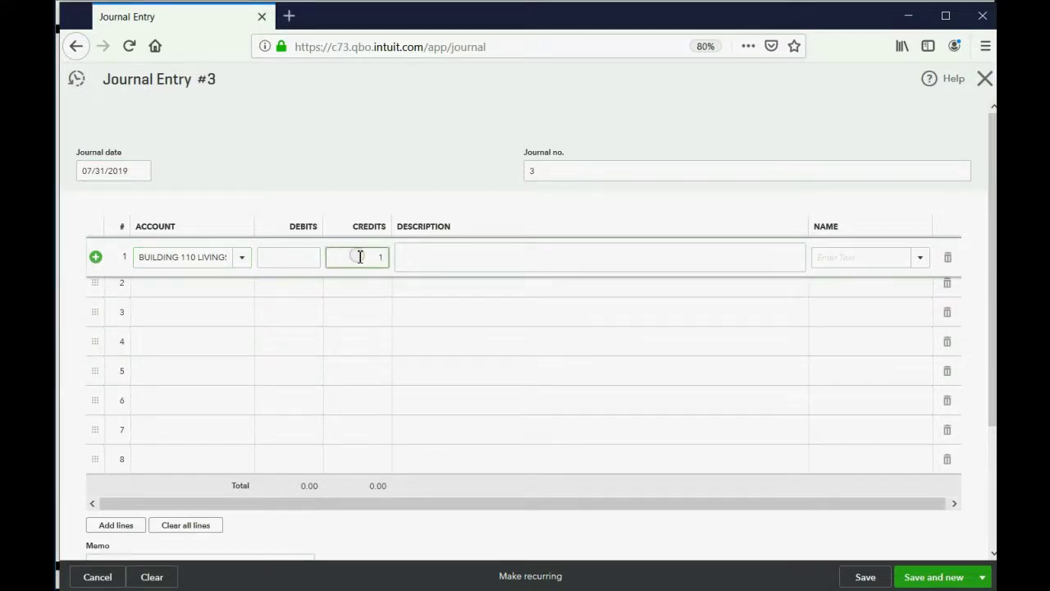
pyautogui.press('Tab')
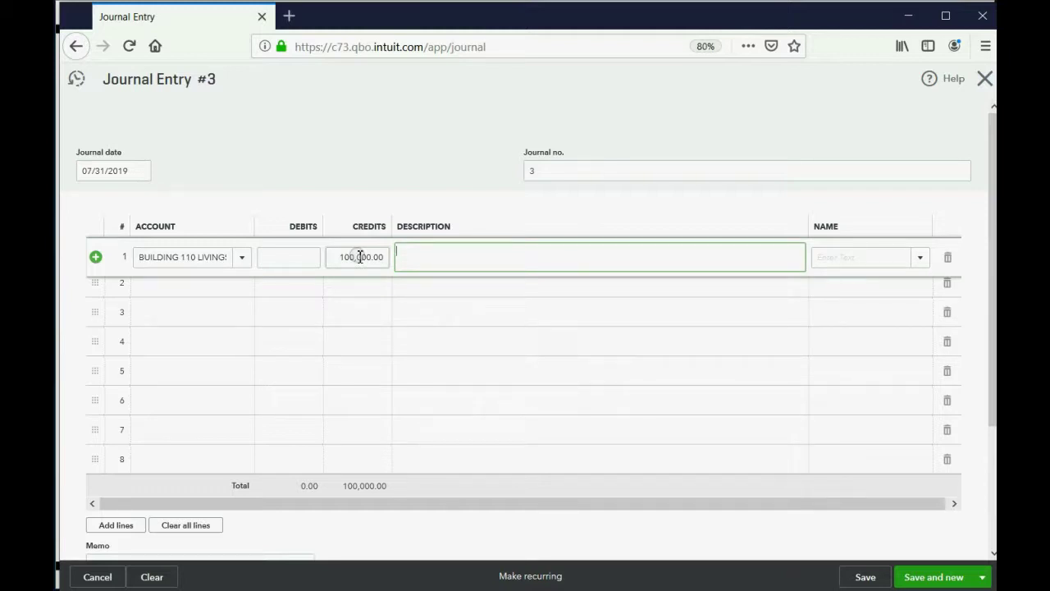
# - Add line 2 crediting 1110 LIVINGSTON - RENOVATIONS 15,000.00, clearing its auto-filled debit
pyautogui.click(237, 296)
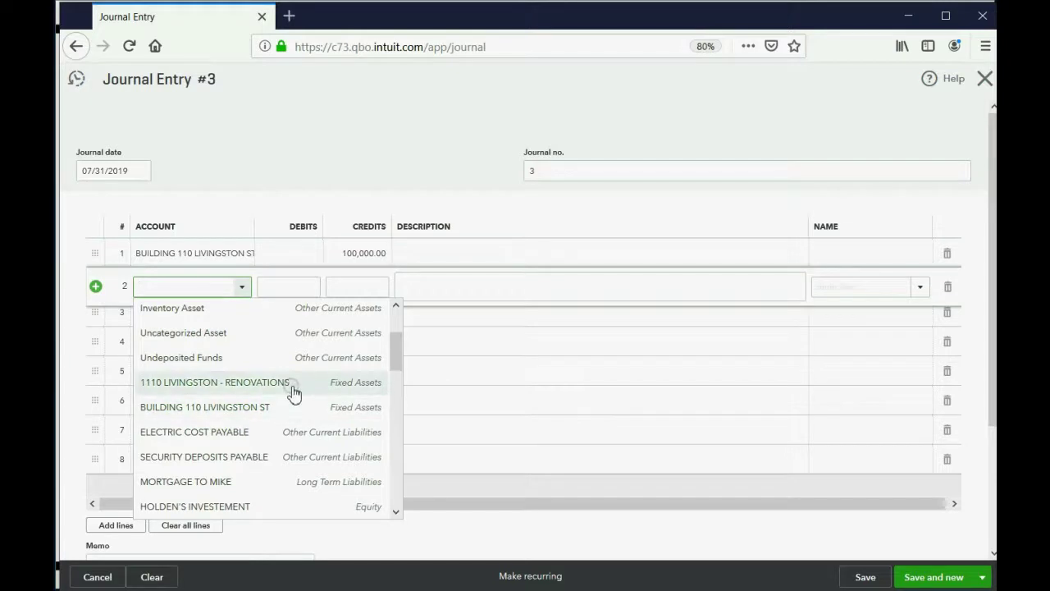
pyautogui.click(294, 393)
pyautogui.click(262, 286)
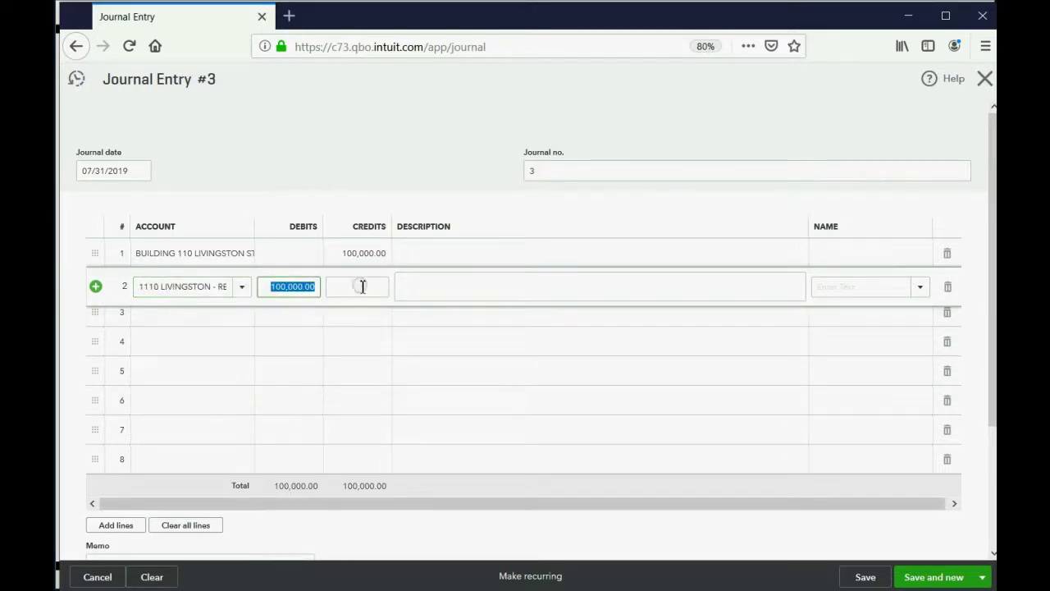
pyautogui.press('BackSpace')
pyautogui.click(365, 279)
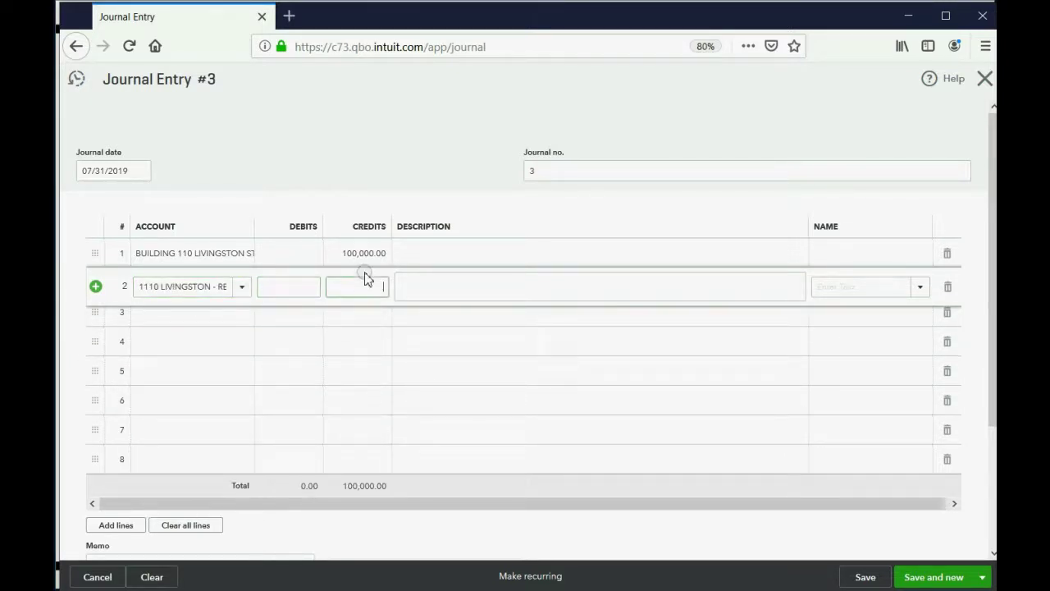
pyautogui.write('15000')
pyautogui.press('Tab')
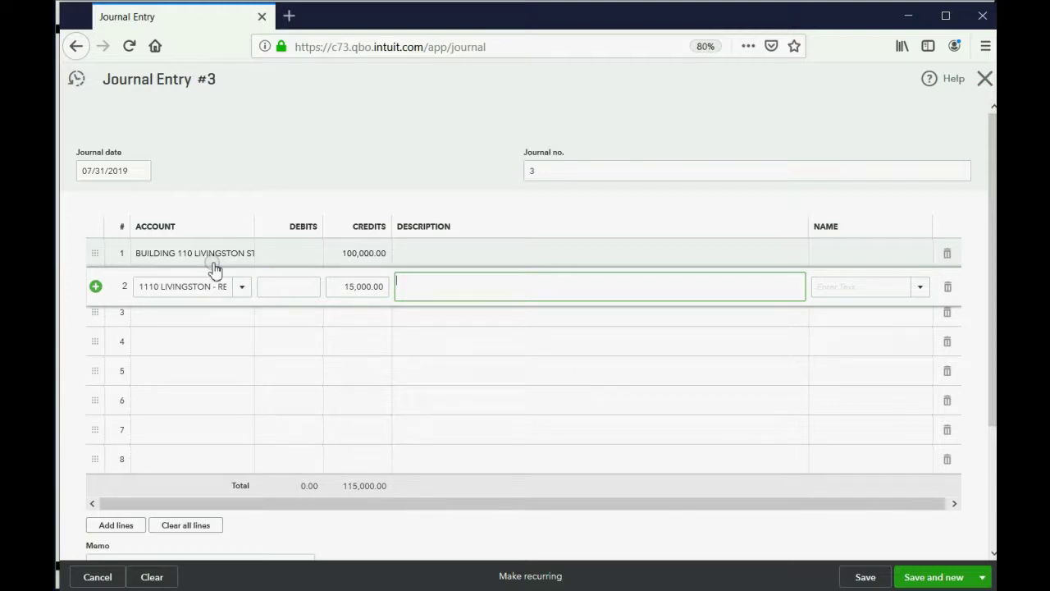
# - Add line 3 debiting CASH IN BANK 95,000.00, replacing the auto-filled 115,000.00
pyautogui.click(215, 316)
pyautogui.click(243, 318)
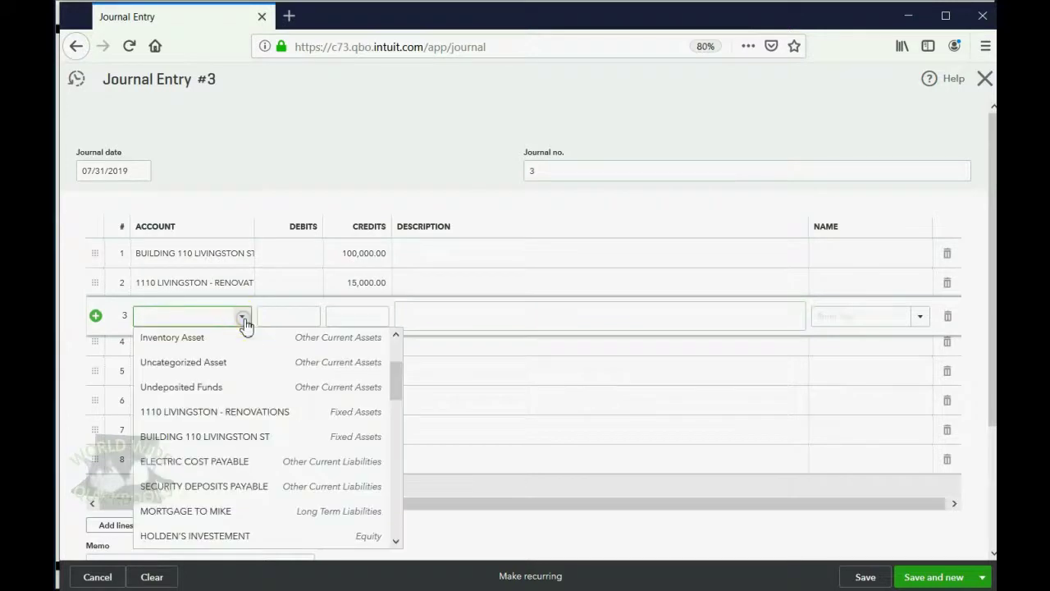
pyautogui.scroll(2, 255, 380)
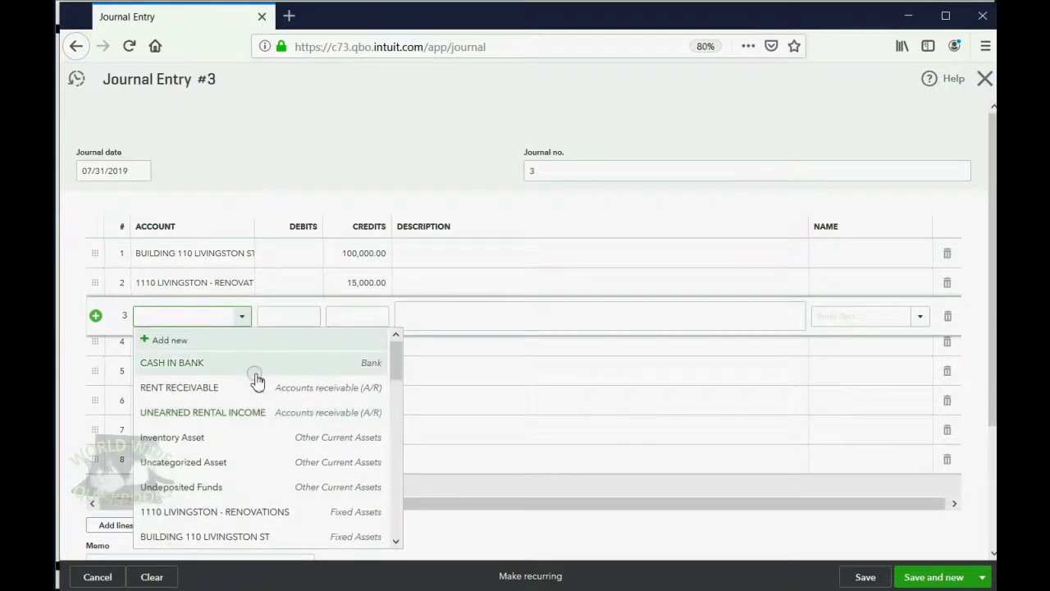
pyautogui.click(188, 363)
pyautogui.click(264, 315)
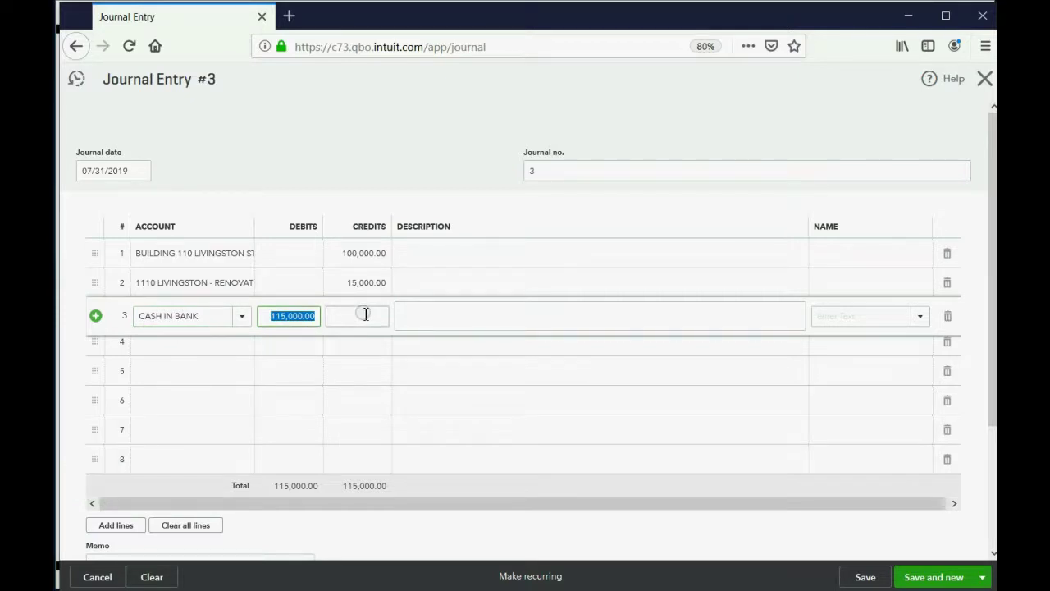
pyautogui.click(316, 320)
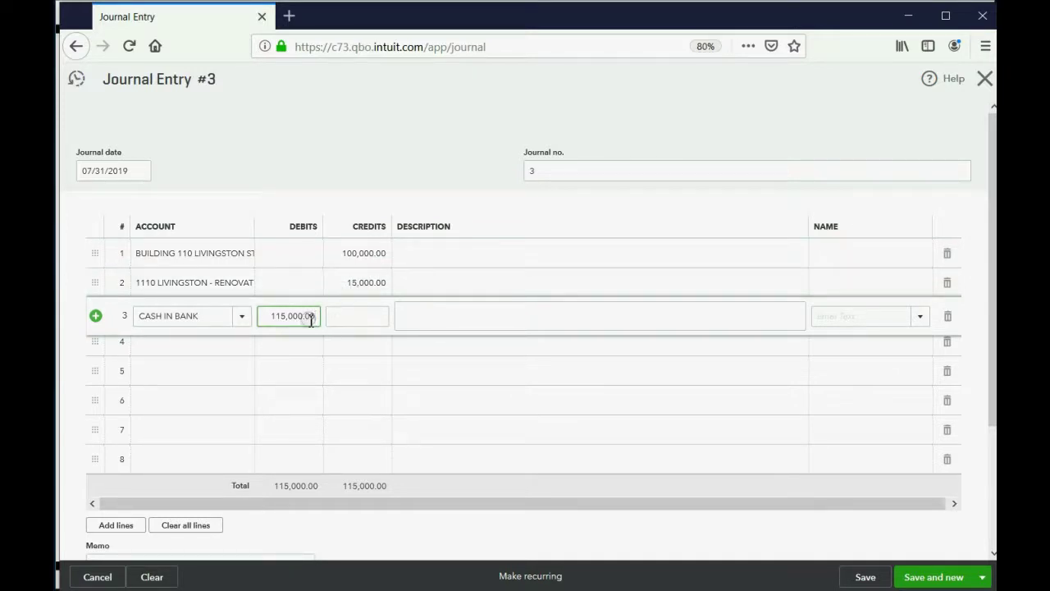
pyautogui.moveTo(264, 316); pyautogui.dragTo(330, 315)
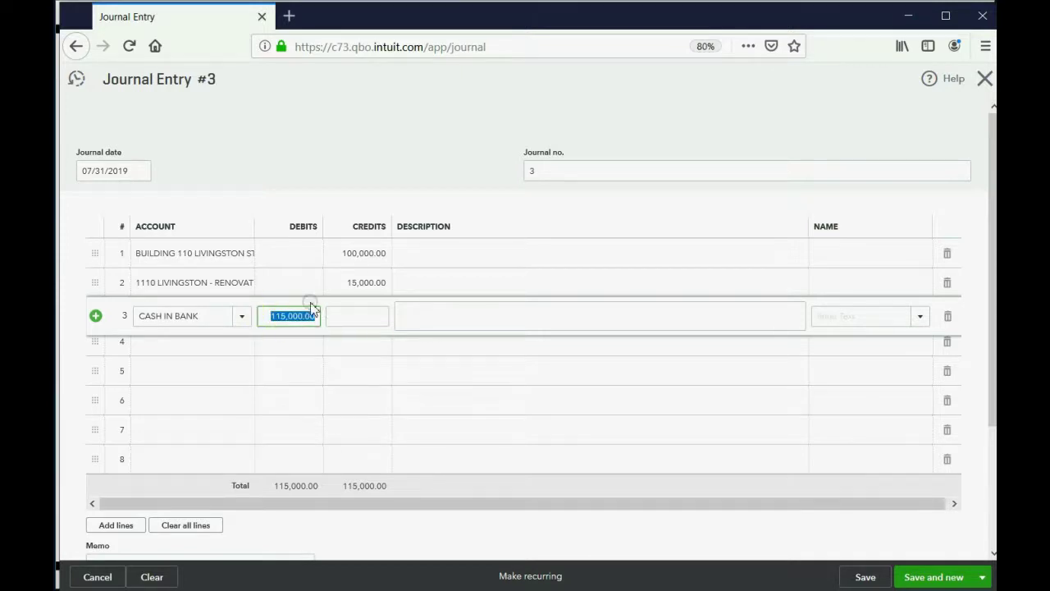
pyautogui.press('BackSpace')
pyautogui.write('95,000')
pyautogui.press('Tab')
pyautogui.press('Tab')
pyautogui.press('Tab')
pyautogui.press('Tab')
pyautogui.press('Tab')
pyautogui.press('Tab')
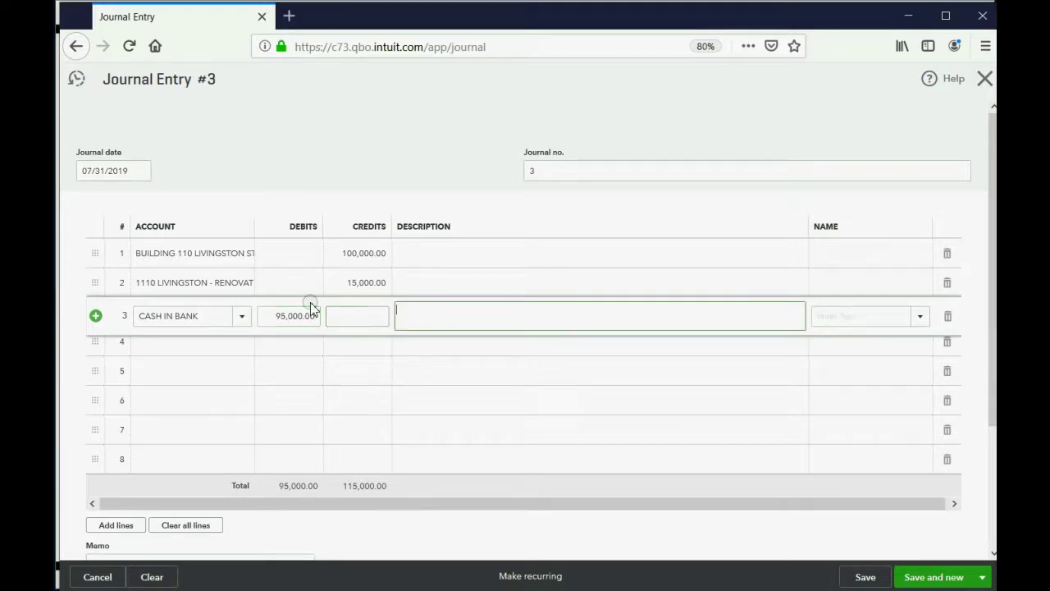
pyautogui.press('Tab')
pyautogui.press('Tab')
pyautogui.press('Tab')
pyautogui.press('Tab')
pyautogui.press('Tab')
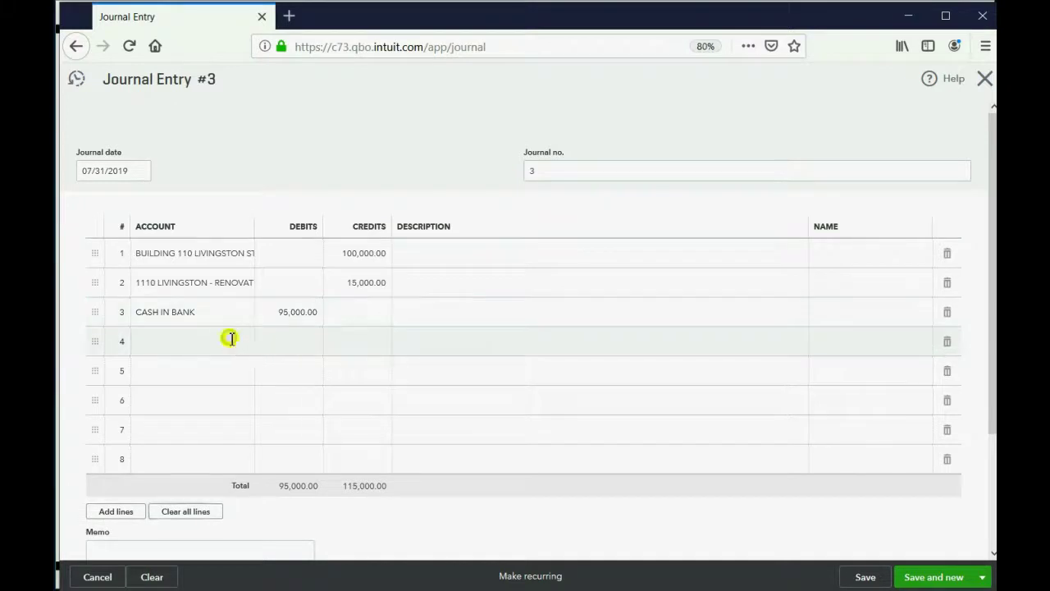
# - Assign line 4's 20,000.00 debit to LOSS ON SALE OF 110 LIVINGSTON STREET
pyautogui.click(229, 338)
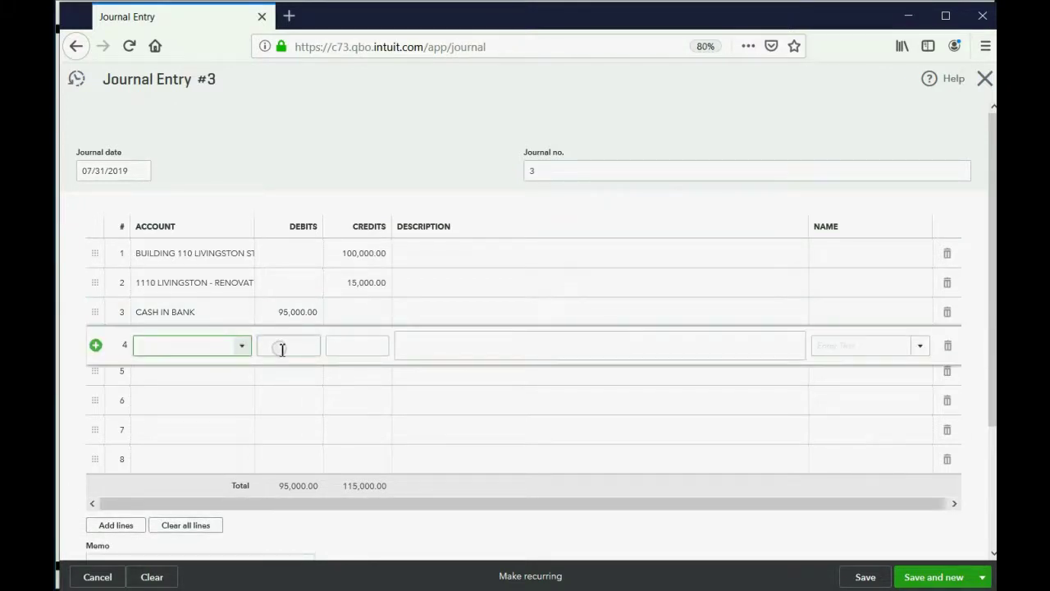
pyautogui.click(342, 344)
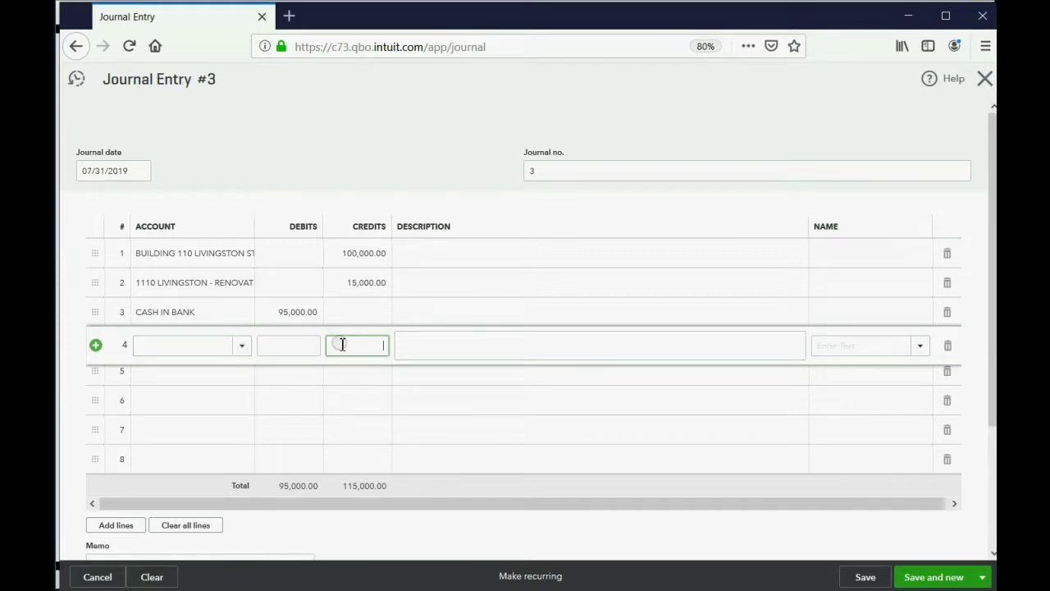
pyautogui.click(301, 340)
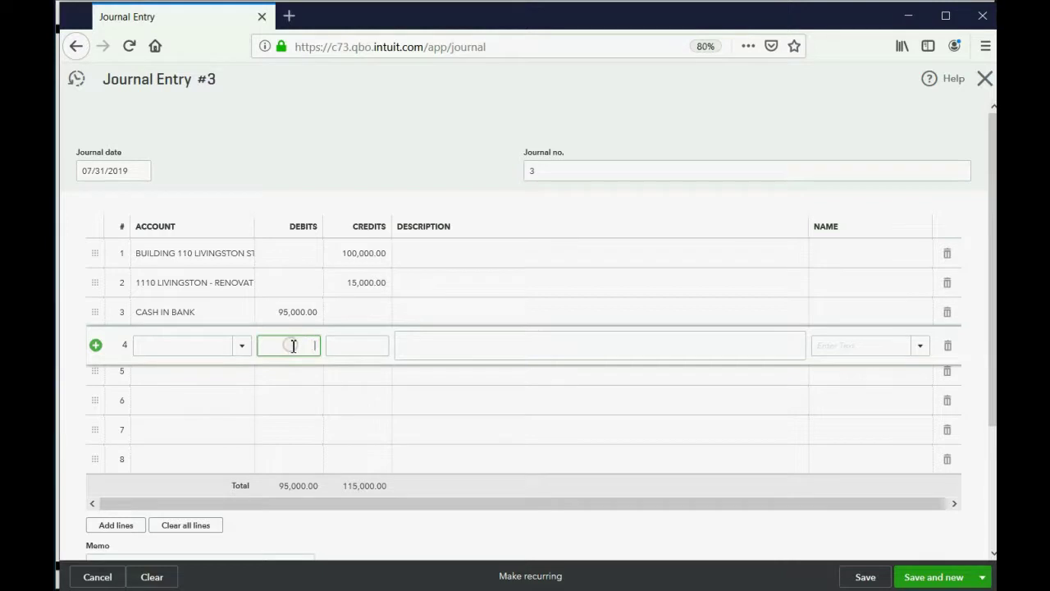
pyautogui.click(288, 343)
pyautogui.click(243, 348)
pyautogui.scroll(-5, 271, 430)
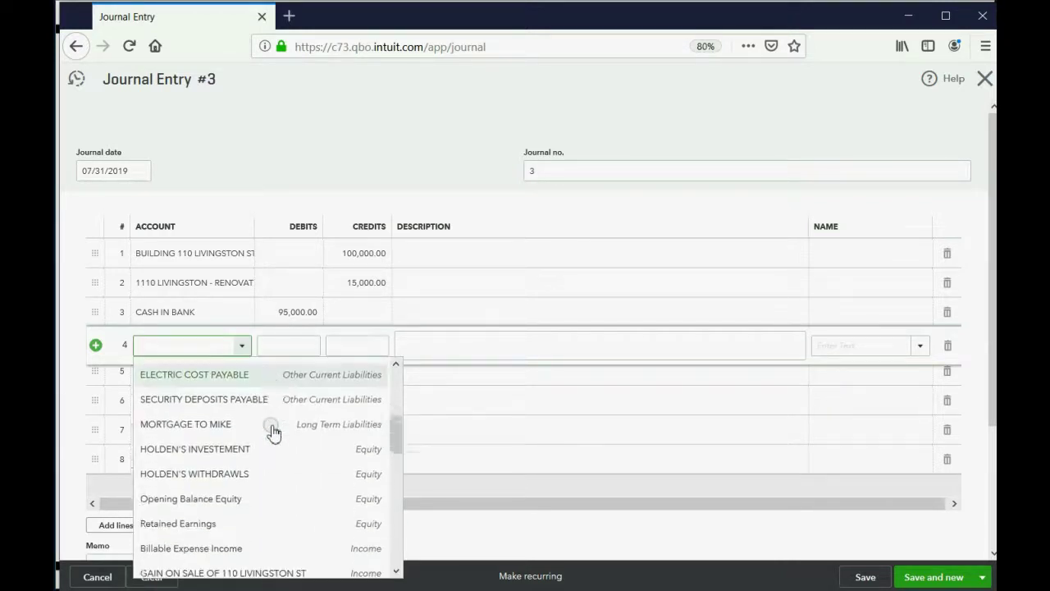
pyautogui.scroll(-10, 273, 432)
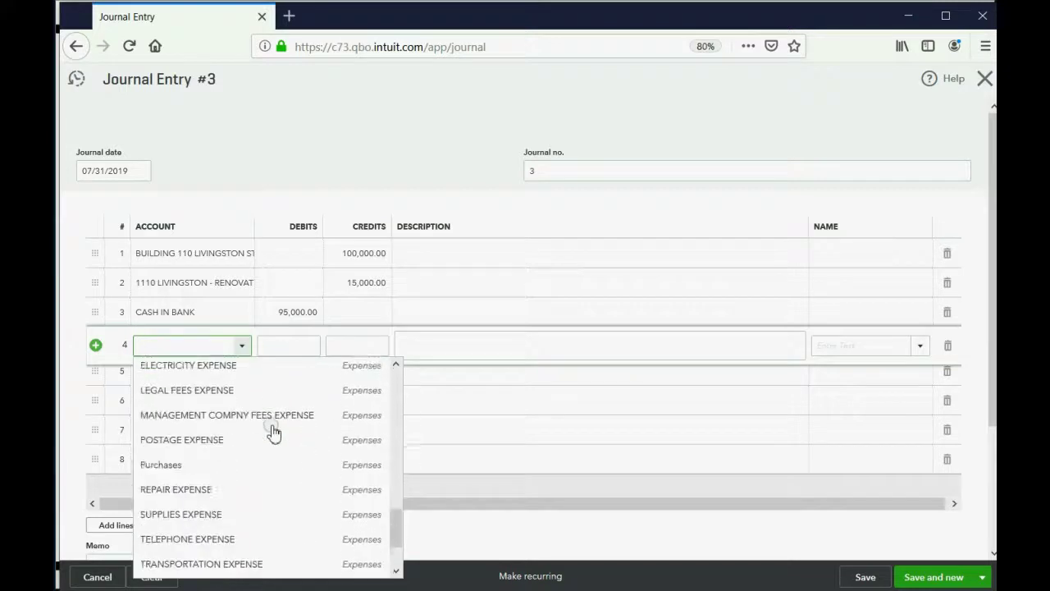
pyautogui.scroll(-3, 274, 432)
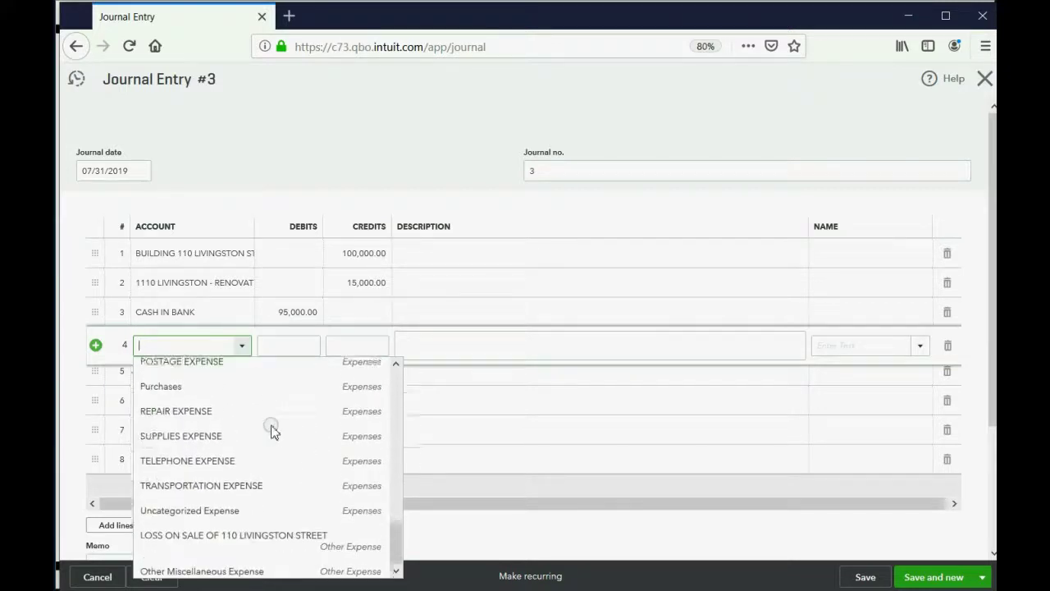
pyautogui.click(304, 532)
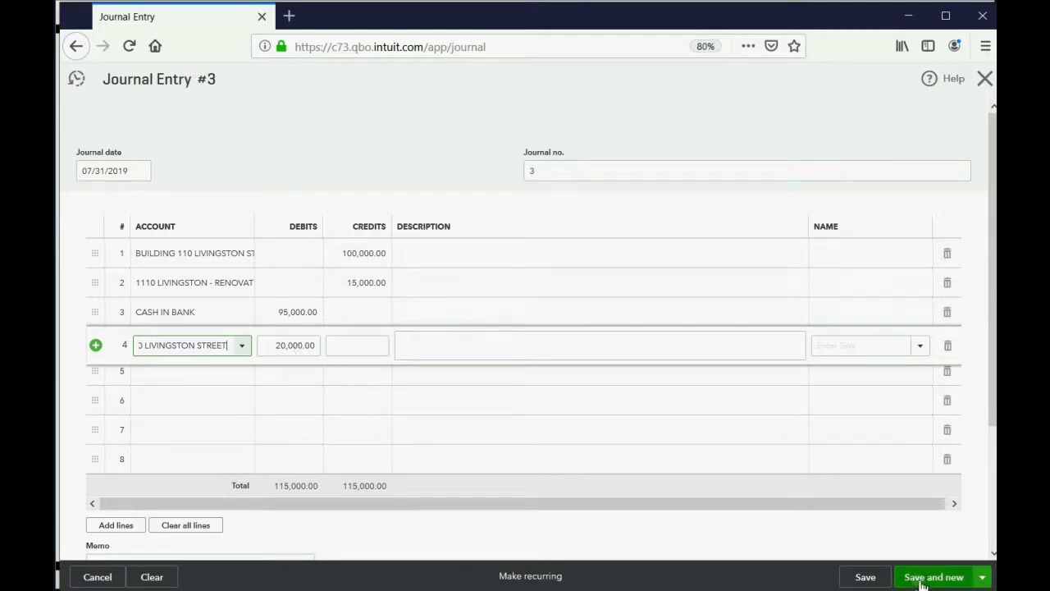
# - Save and close Journal Entry #3, check Trial Balance-All for the 20,000.00 loss, then return to reports
pyautogui.click(982, 576)
pyautogui.click(964, 556)
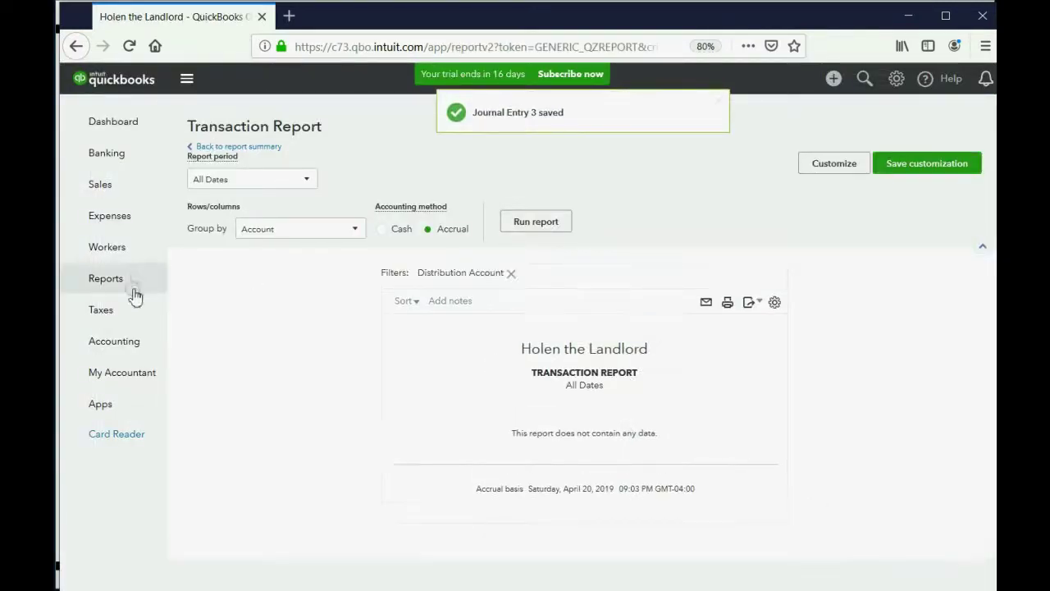
pyautogui.click(108, 280)
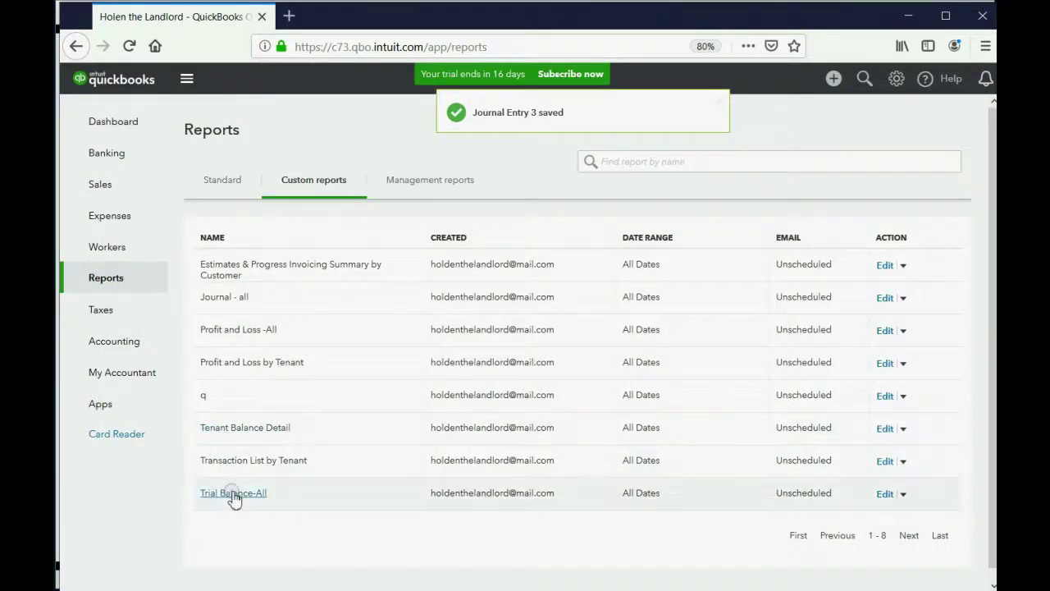
pyautogui.click(233, 494)
pyautogui.scroll(-1, 342, 447)
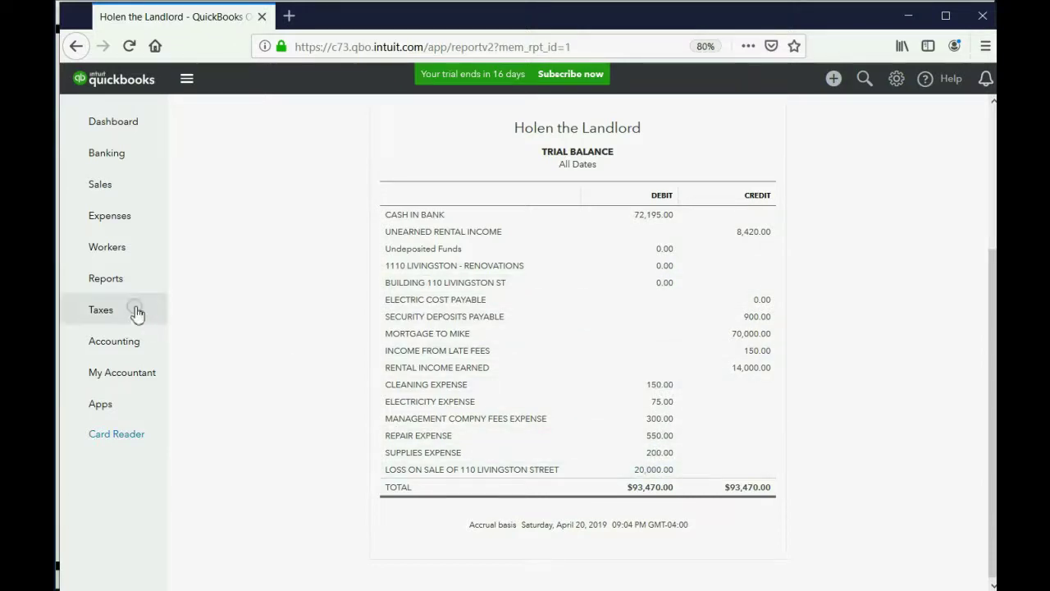
pyautogui.click(106, 279)
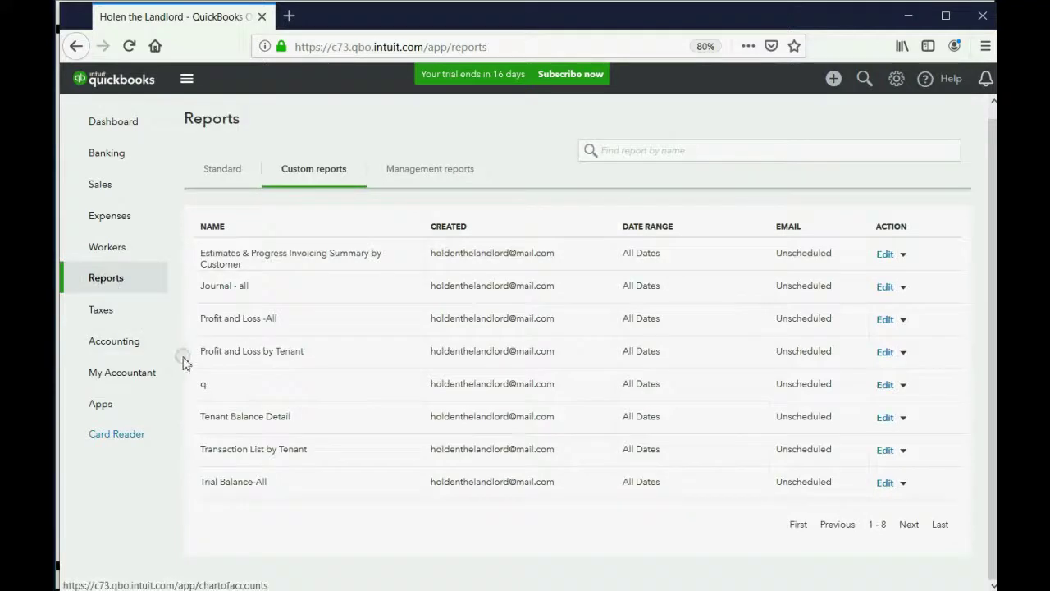
# - Open Profit and Loss -All and scroll to the 20,000.00 loss and -7,125.00 net income
pyautogui.click(241, 320)
pyautogui.scroll(-3, 398, 328)
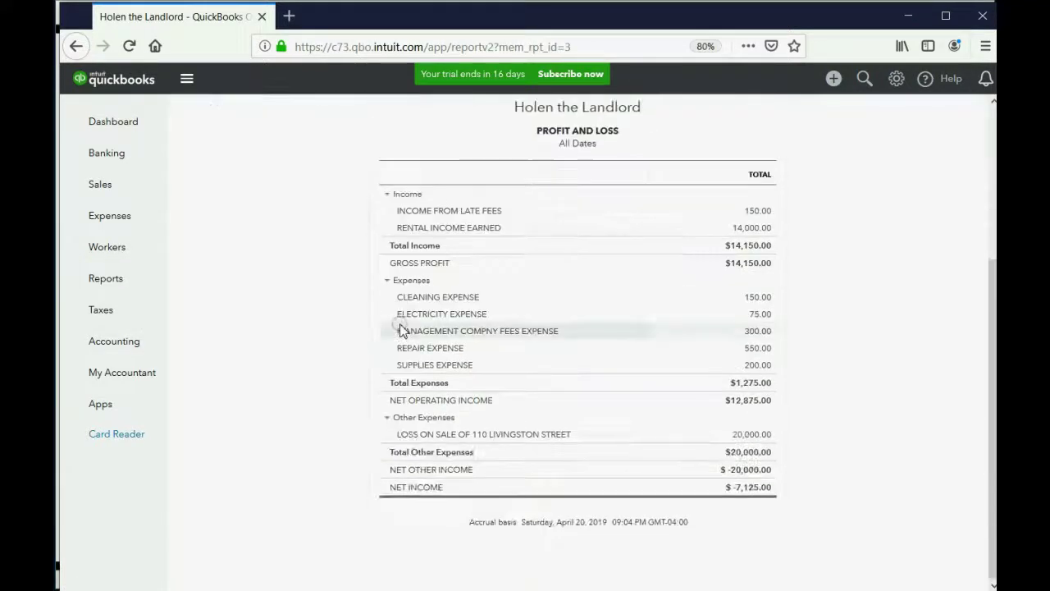